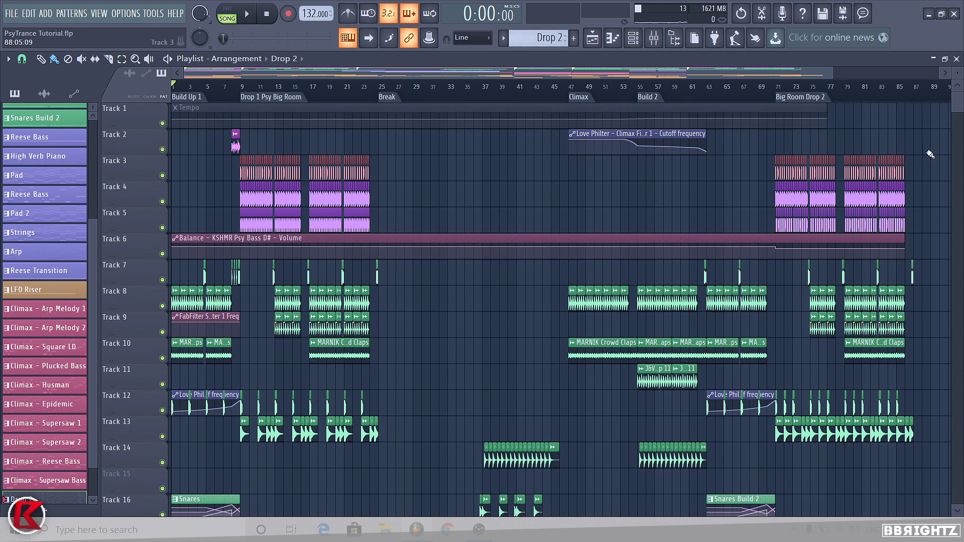
# Examine the playlist arrangement from the top tracks down through the effects tracks in the fifties and back.
pyautogui.scroll(-5, 481, 284)
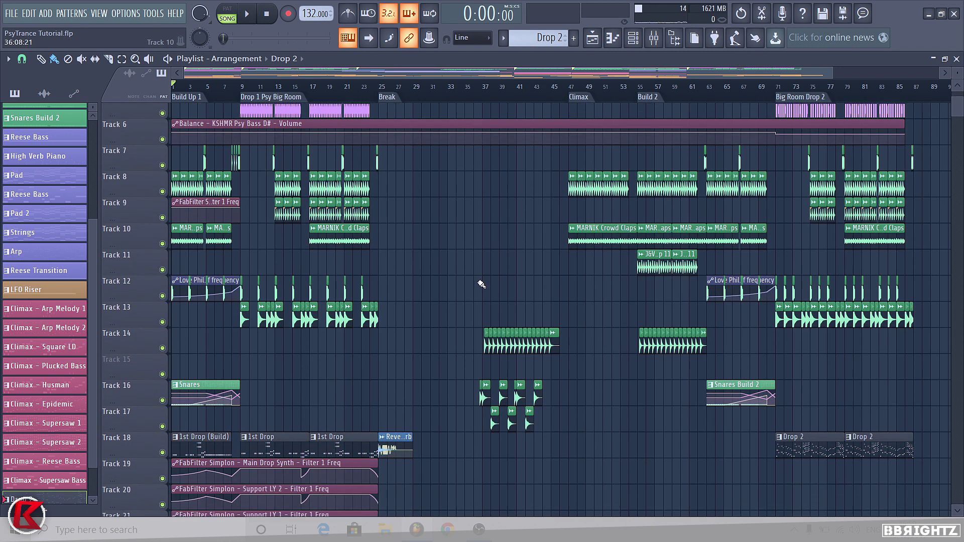
pyautogui.scroll(-2, 472, 271)
pyautogui.moveTo(762, 387); pyautogui.dragTo(934, 394)
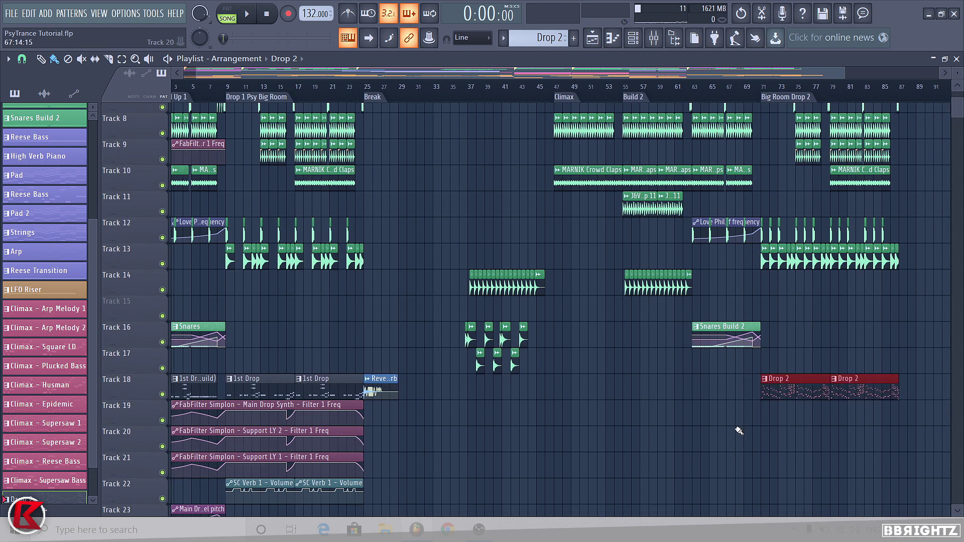
pyautogui.scroll(-5, 739, 430)
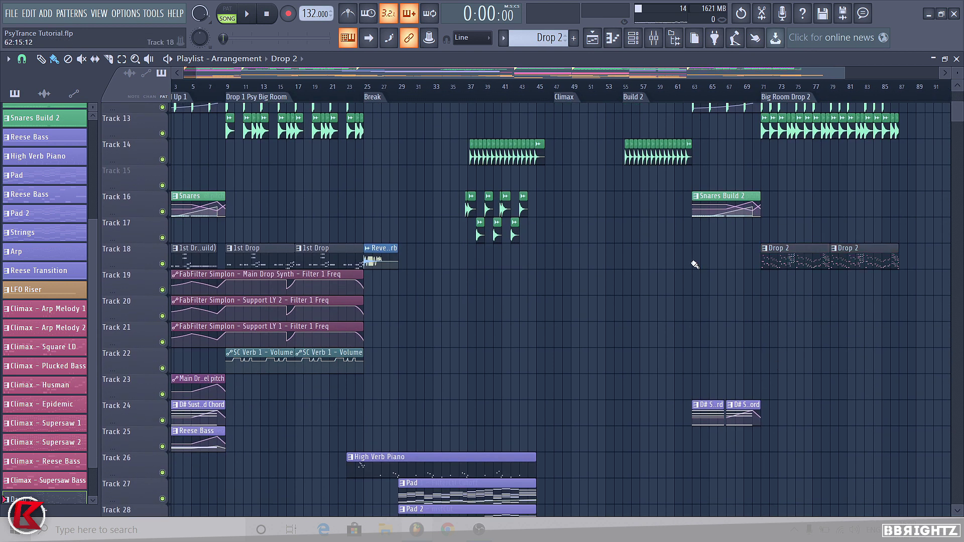
pyautogui.scroll(-18, 712, 267)
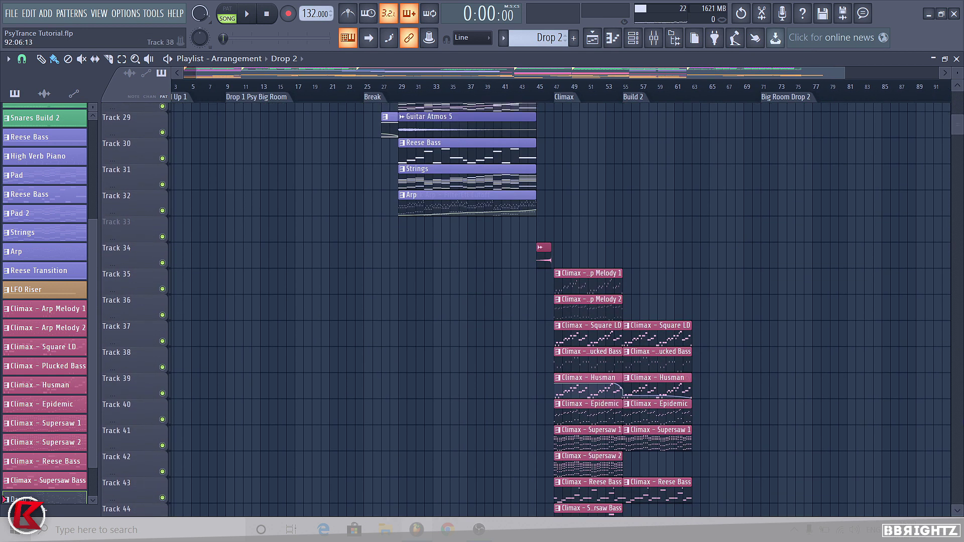
pyautogui.scroll(-16, 961, 427)
pyautogui.scroll(3, 778, 230)
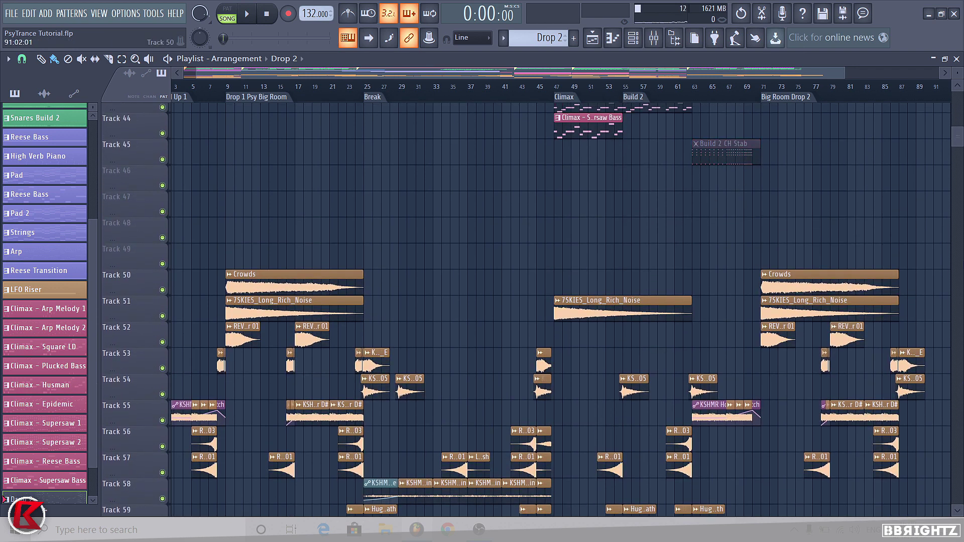
pyautogui.scroll(20, 961, 337)
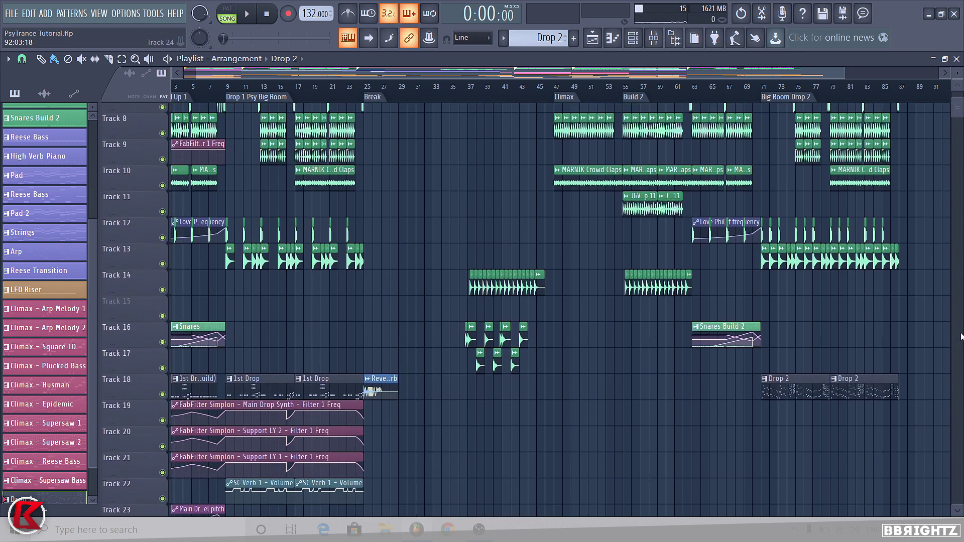
pyautogui.scroll(7, 961, 337)
# Place the playhead at bar 69 and look over the drum, first drop and break clips down to Track 35.
pyautogui.click(745, 86)
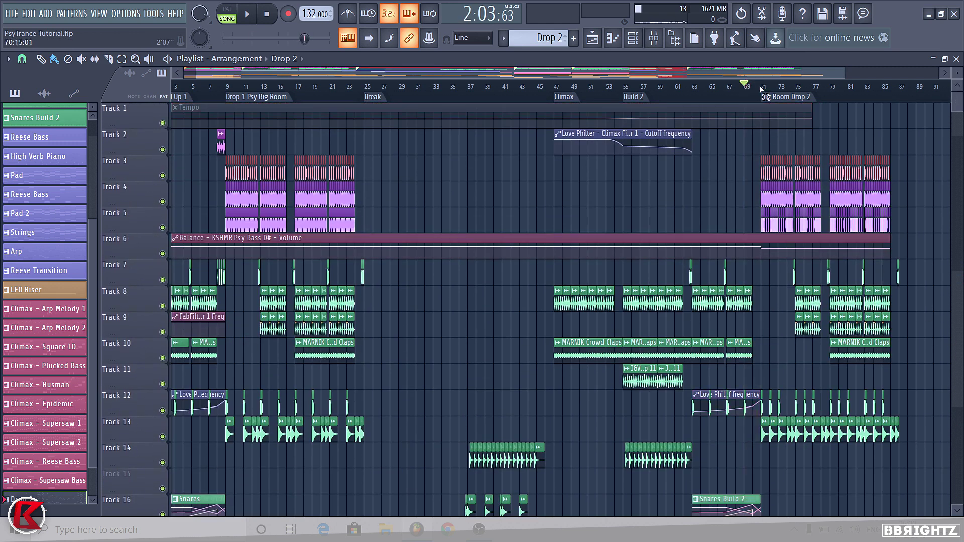
pyautogui.click(220, 146)
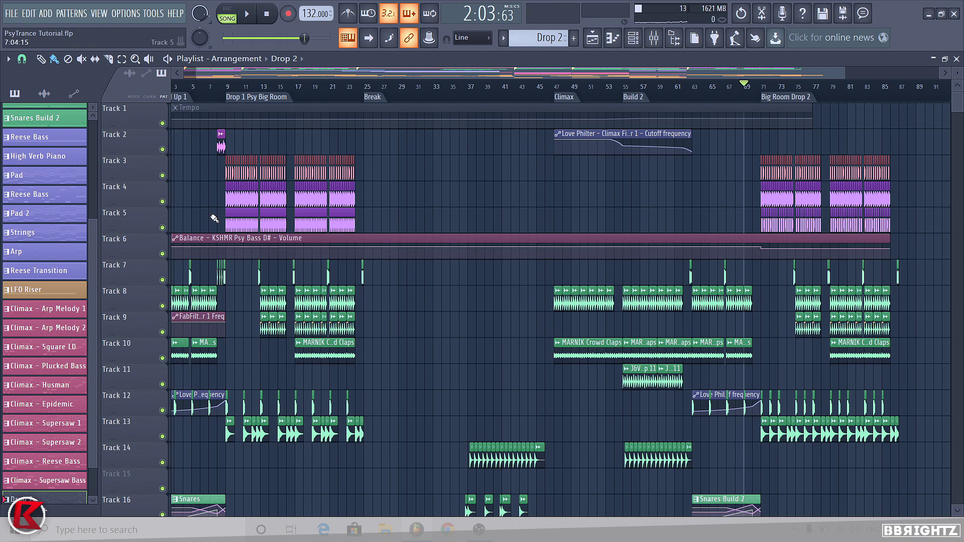
pyautogui.scroll(-2, 459, 275)
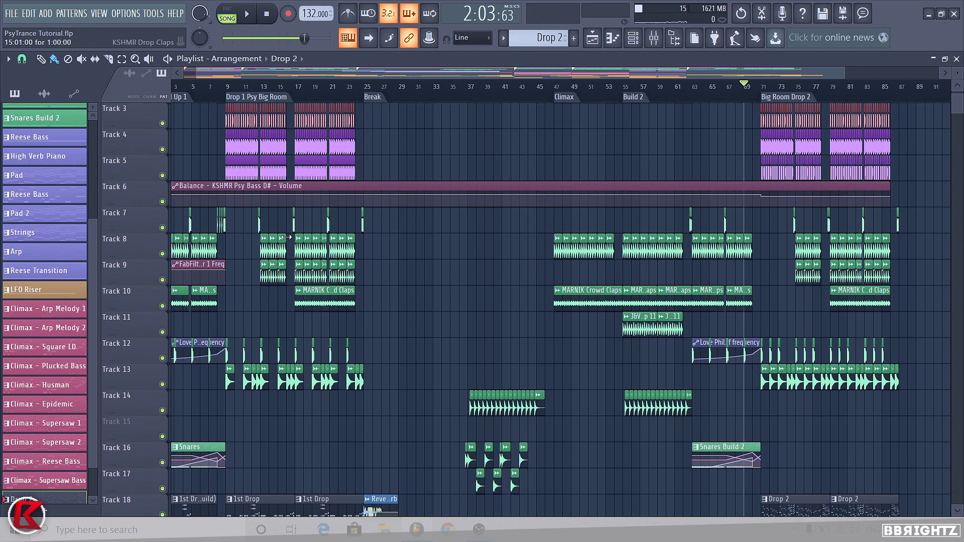
pyautogui.scroll(-9, 285, 238)
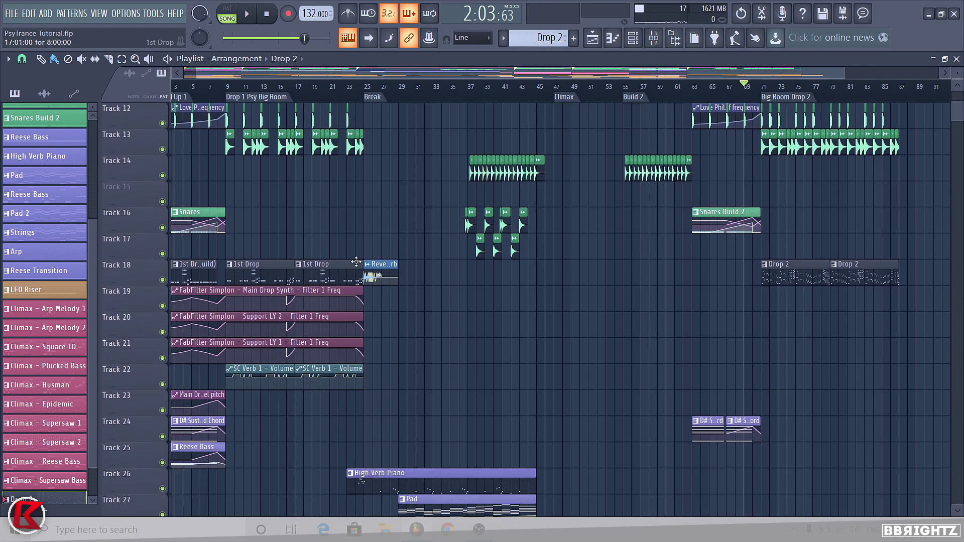
pyautogui.scroll(-4, 355, 261)
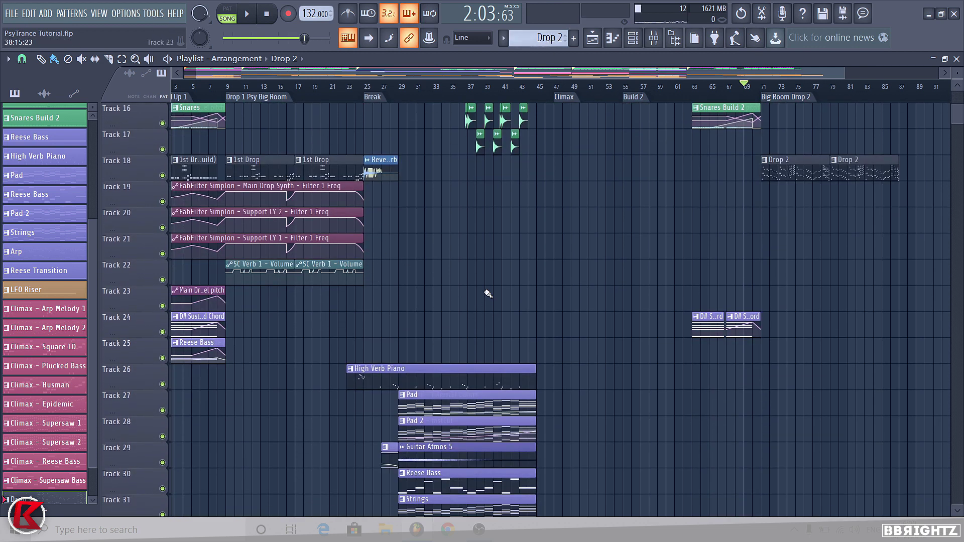
pyautogui.scroll(-4, 461, 265)
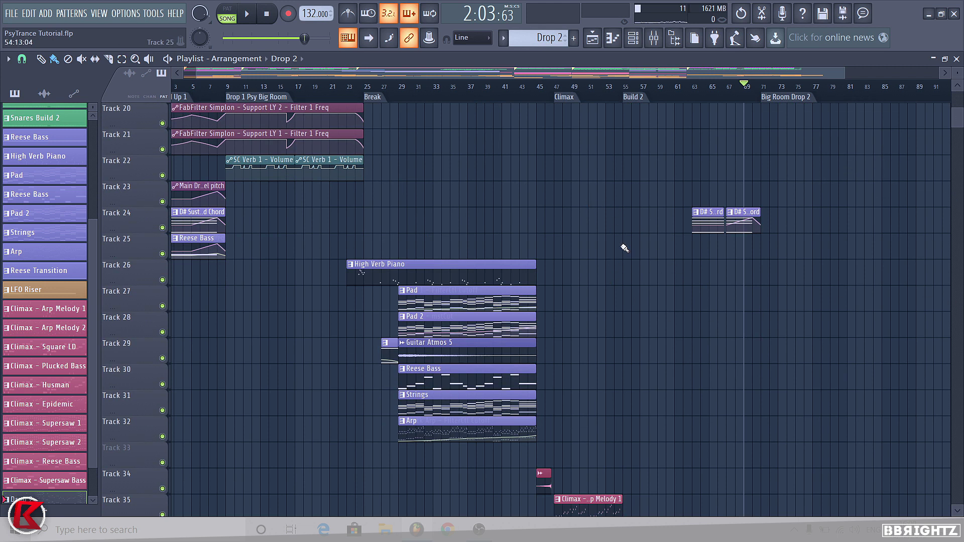
pyautogui.scroll(19, 779, 210)
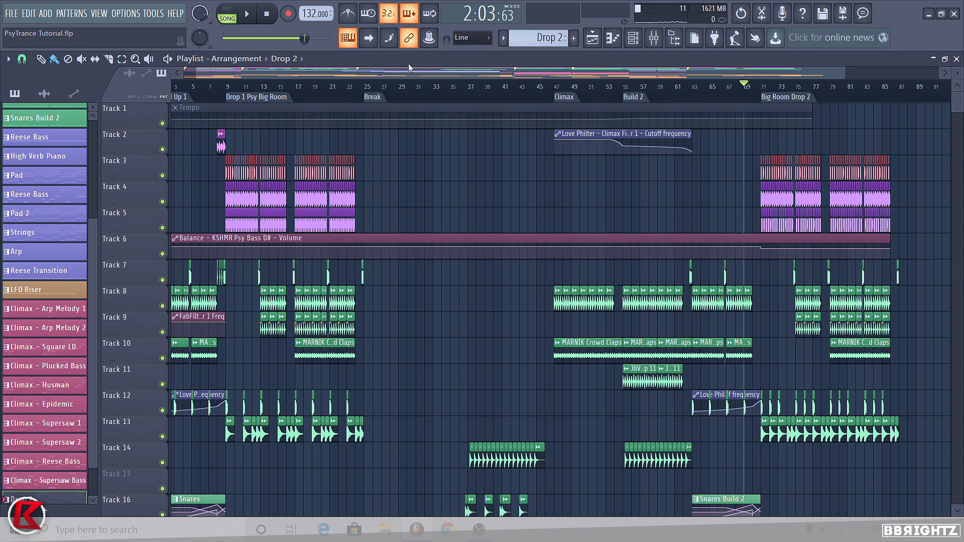
# Examine the whole arrangement from Build Up 1 onward, including the climax layers and the effects around Track 54.
pyautogui.moveTo(414, 71); pyautogui.dragTo(395, 73)
pyautogui.scroll(-15, 961, 209)
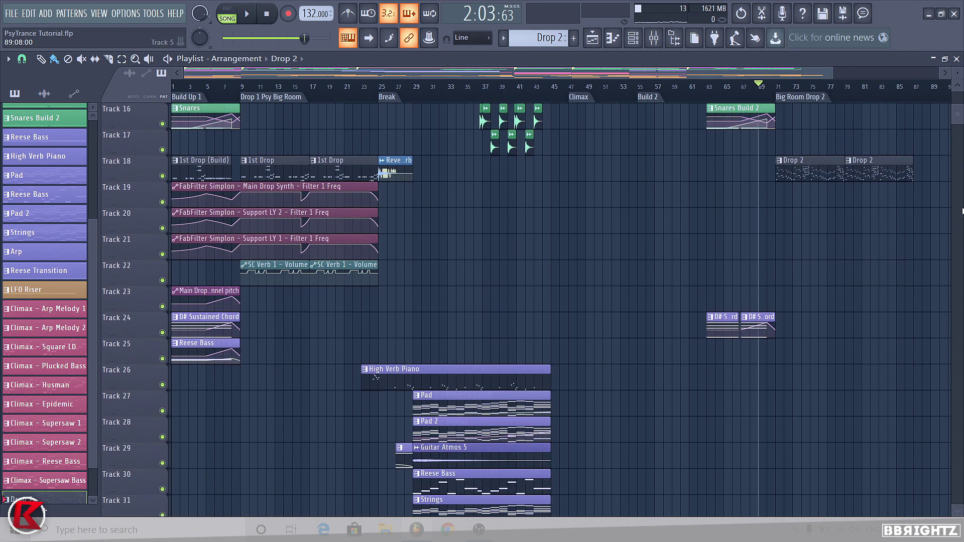
pyautogui.scroll(-20, 960, 209)
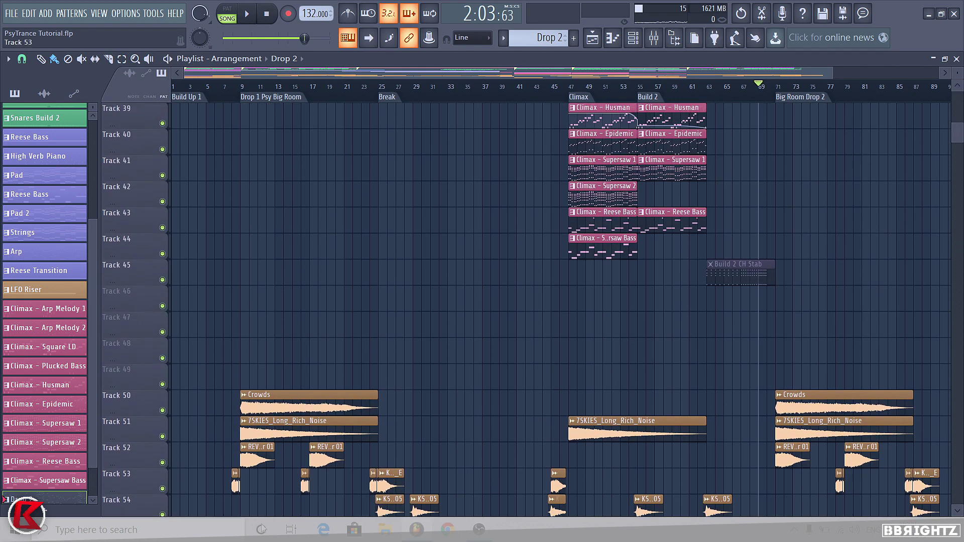
pyautogui.scroll(17, 854, 366)
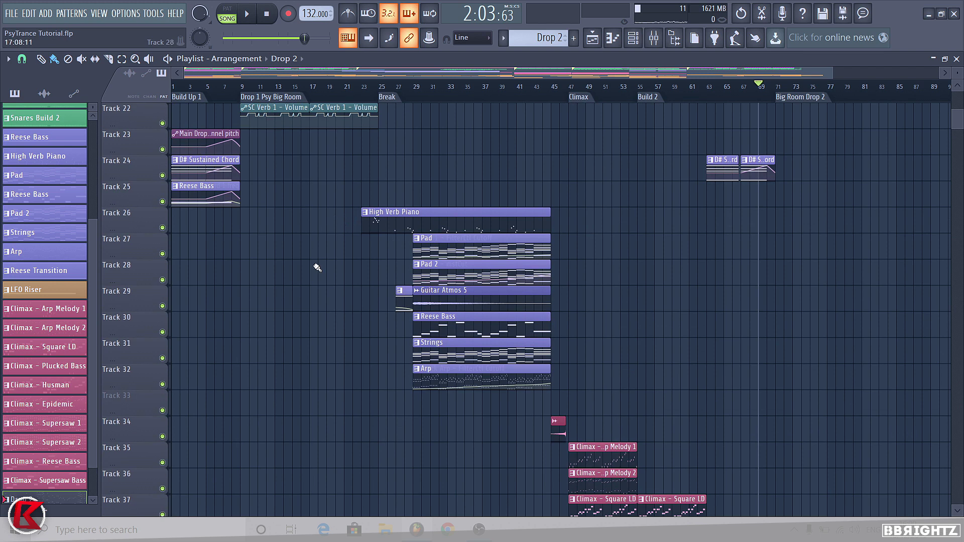
pyautogui.scroll(18, 317, 267)
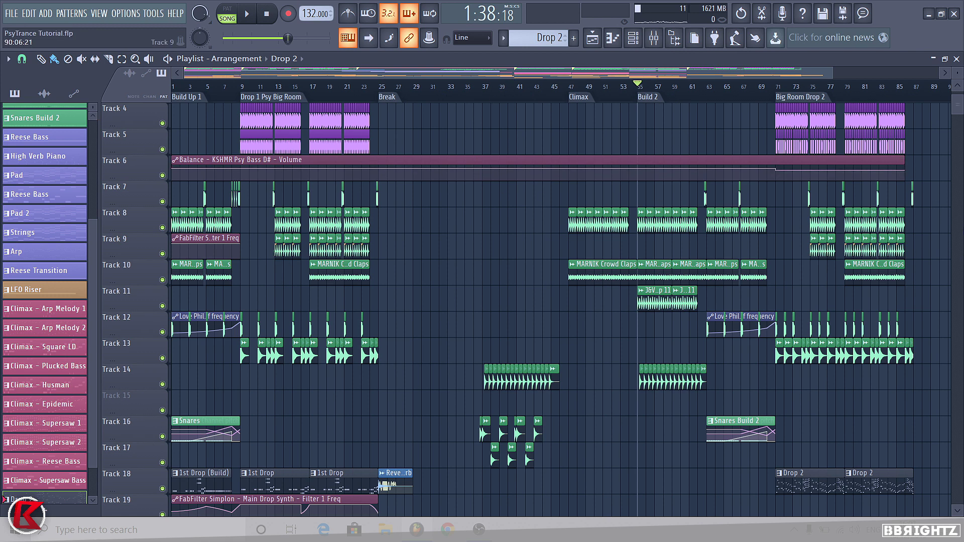
# Play the song from bar 63 into Big Room Drop 2.
pyautogui.scroll(3, 792, 171)
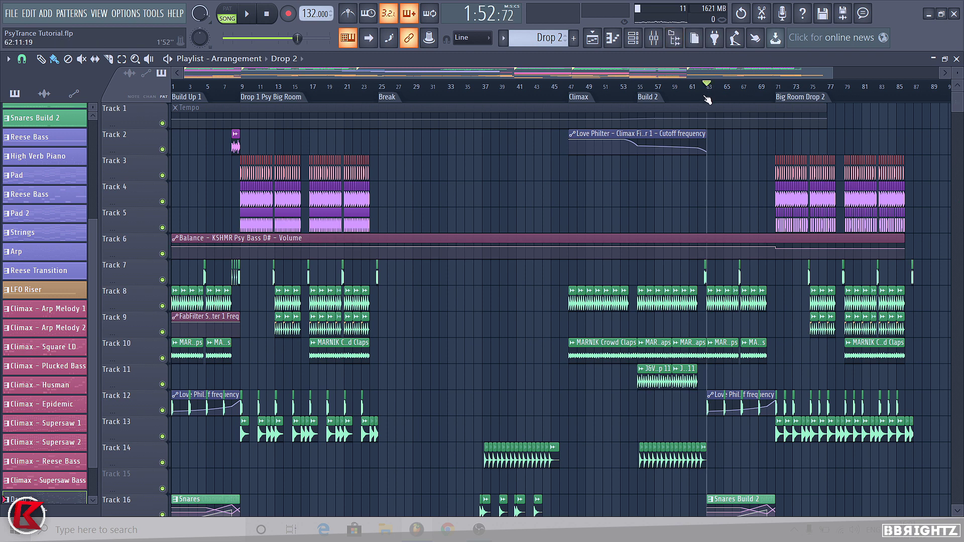
pyautogui.scroll(5, 938, 297)
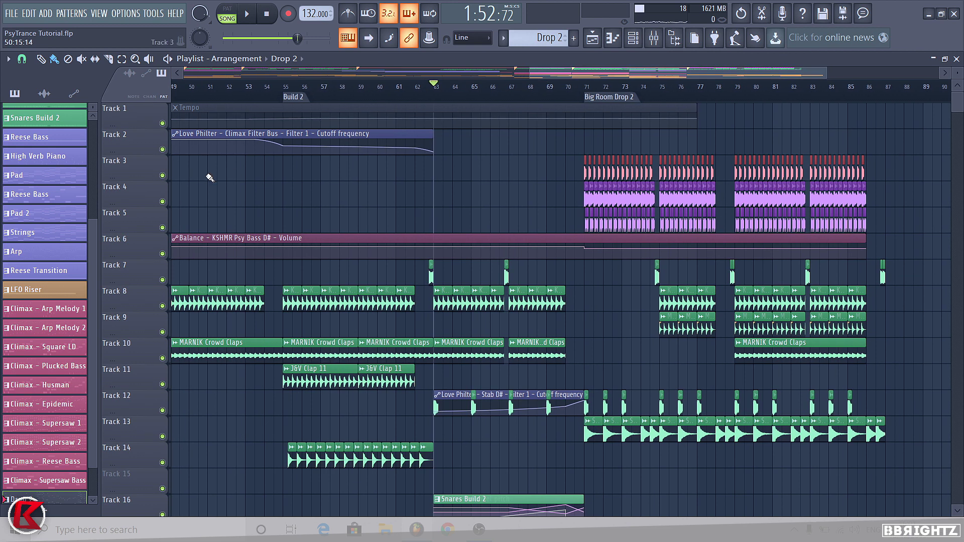
pyautogui.press('space')
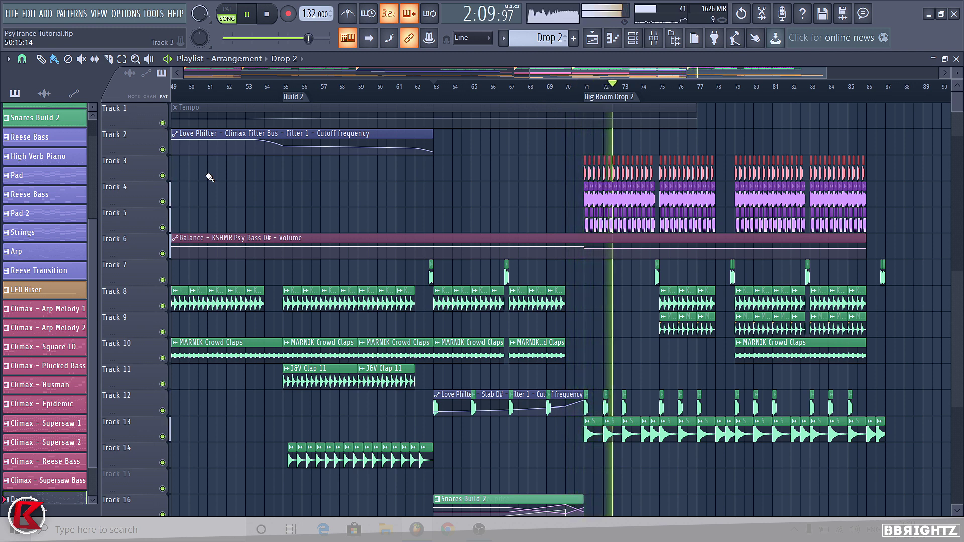
pyautogui.scroll(-5, 867, 238)
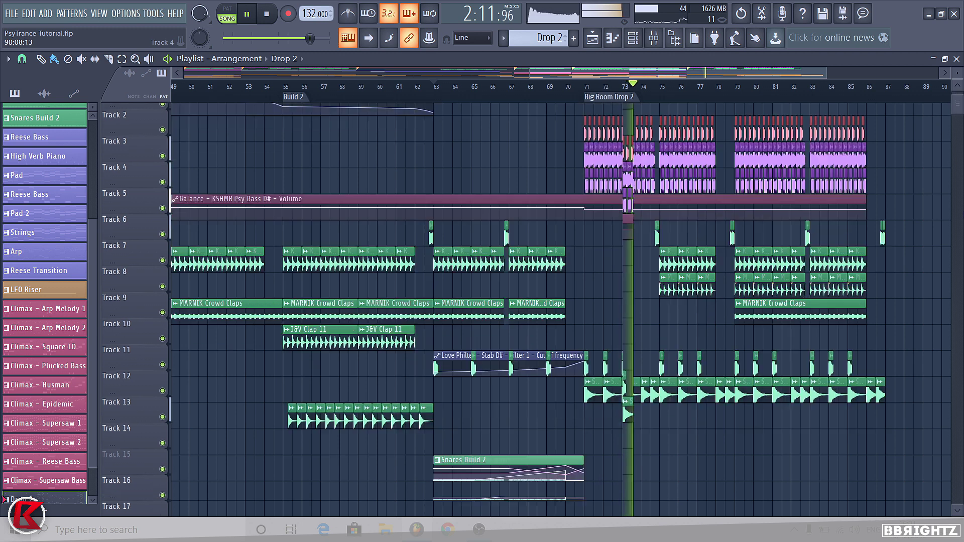
# Open the channel rack, look through its channels down to the Drop 2 leads, and close it.
pyautogui.click(639, 44)
pyautogui.scroll(-10, 417, 269)
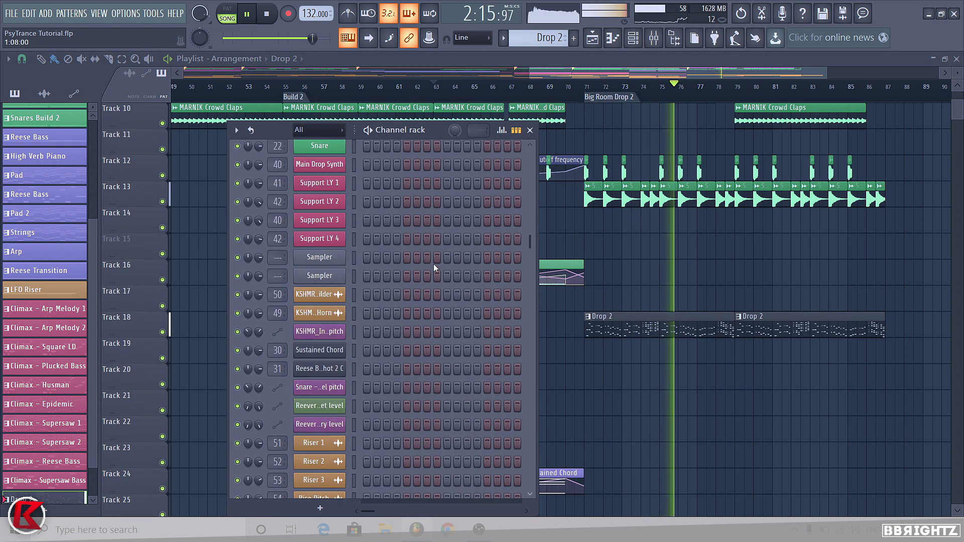
pyautogui.scroll(-15, 438, 267)
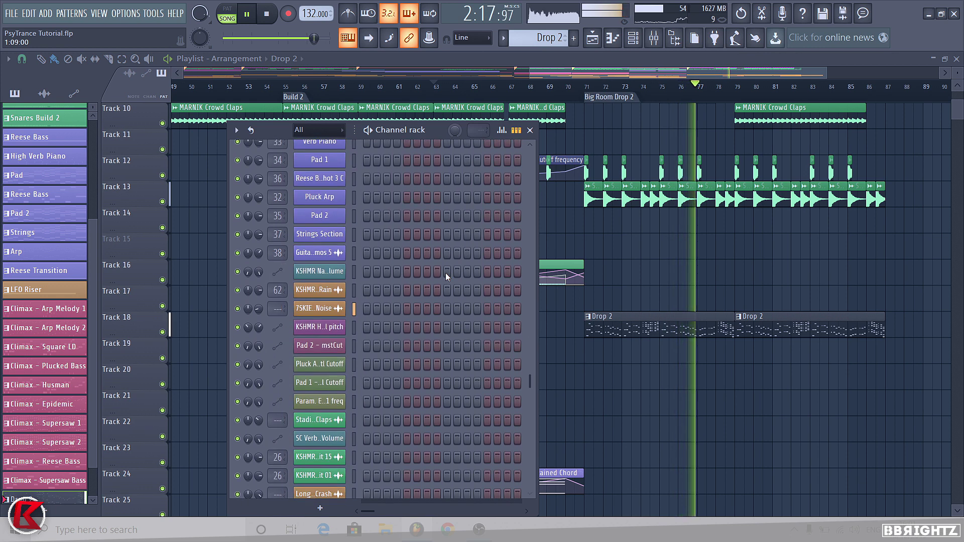
pyautogui.scroll(-10, 445, 276)
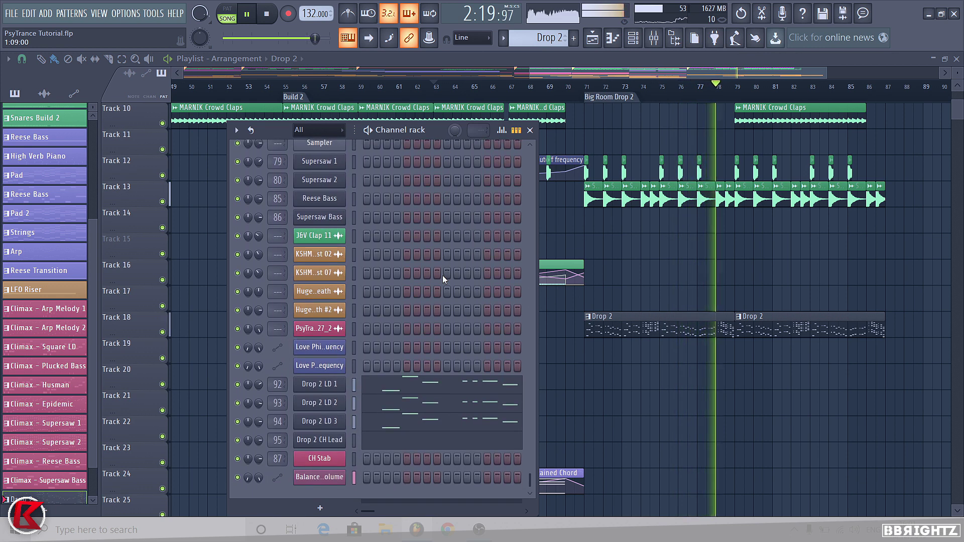
pyautogui.press('F6')
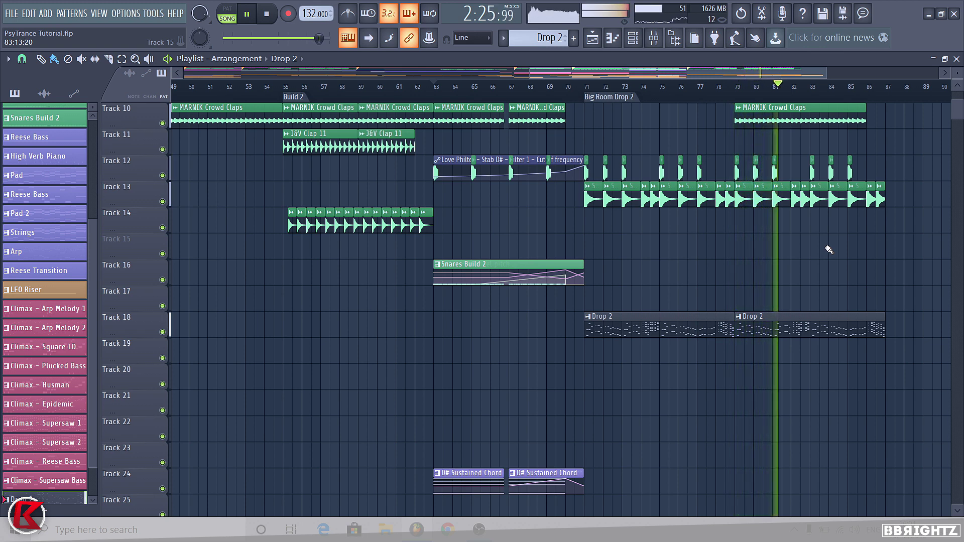
# Follow the drop's drum, Drop 2 pattern and effects tracks during playback, and stop the song.
pyautogui.scroll(3, 956, 246)
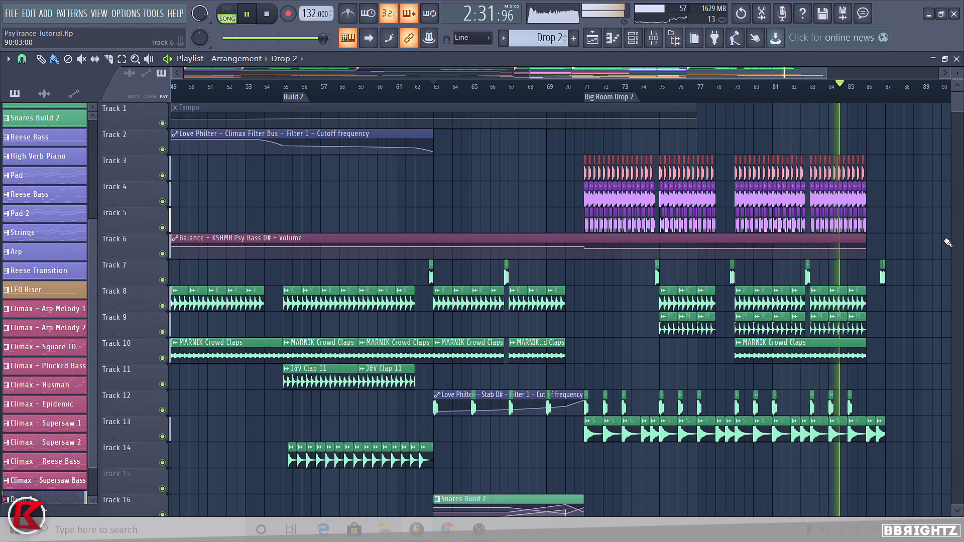
pyautogui.scroll(-4, 947, 242)
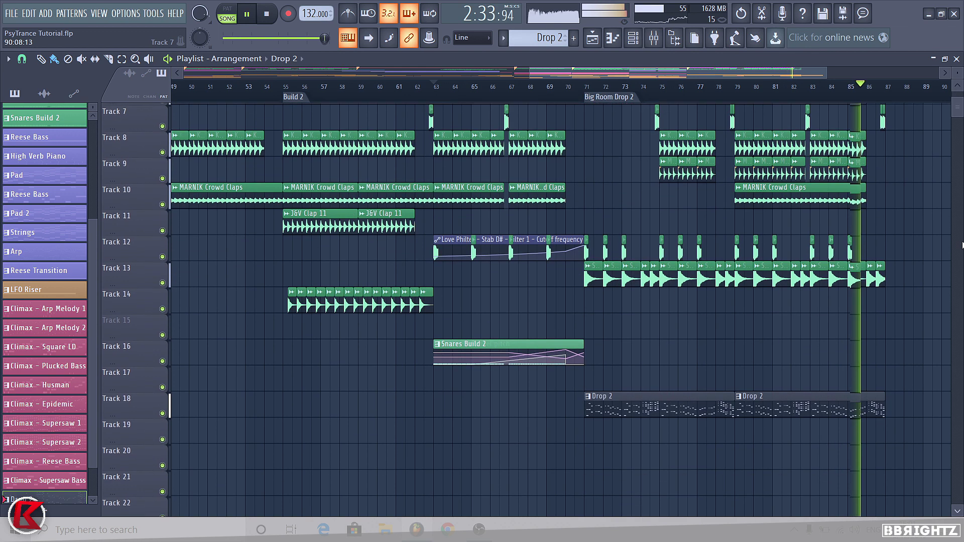
pyautogui.scroll(-13, 962, 239)
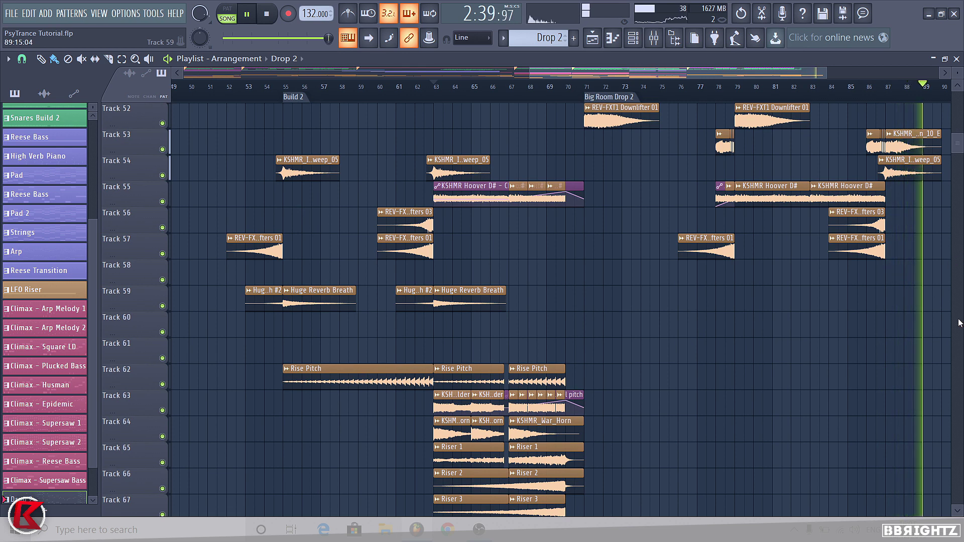
pyautogui.press('space')
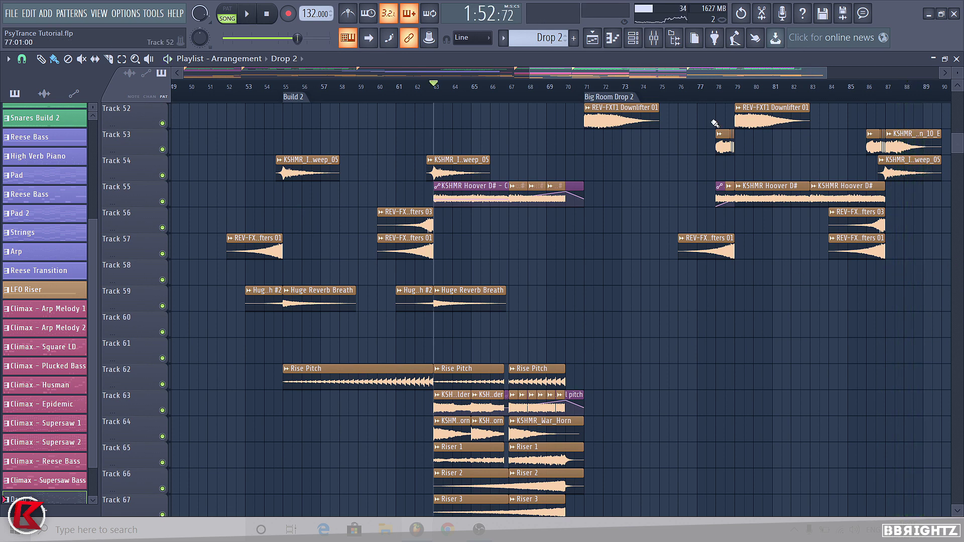
# On Track 53, replace the last two short KSHMR_War_Horn_16_E_Natural slices before bar 79 with one longer slice and lengthen the slice preceding them.
pyautogui.scroll(10, 715, 123)
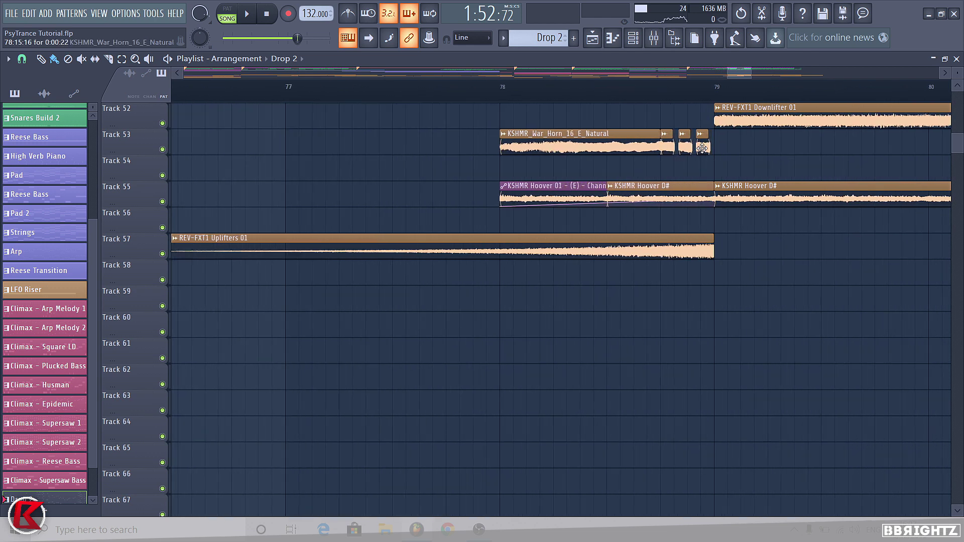
pyautogui.scroll(3, 701, 147)
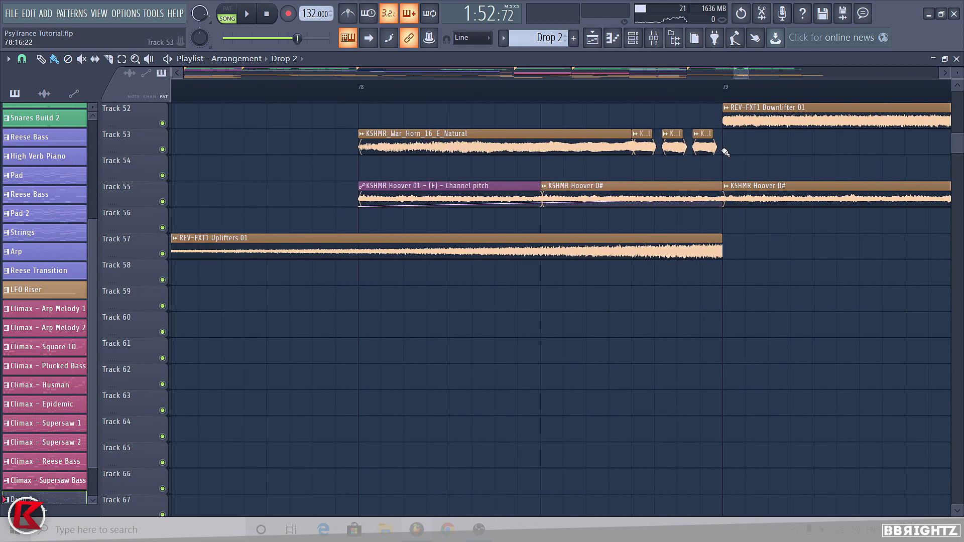
pyautogui.rightClick(662, 148)
pyautogui.rightClick(703, 146)
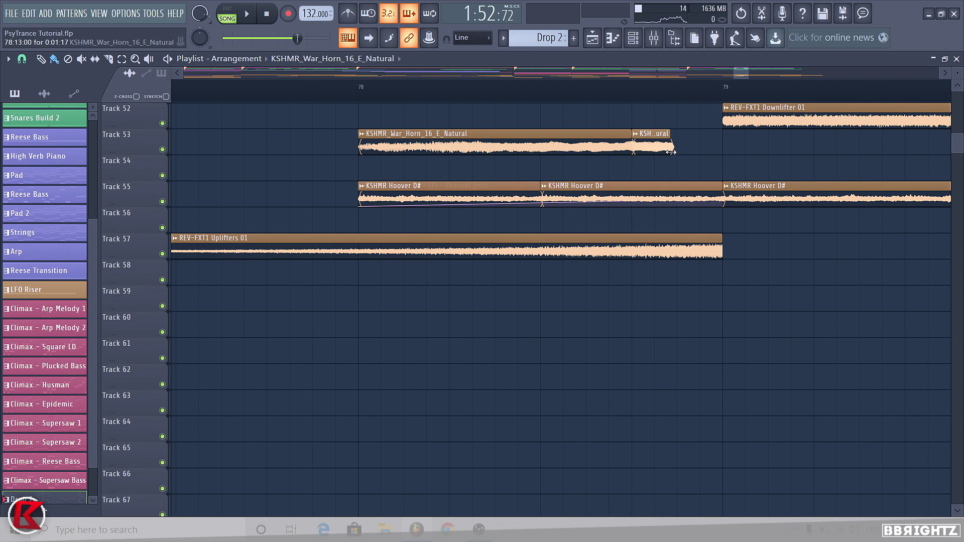
pyautogui.click(667, 148)
pyautogui.click(725, 146)
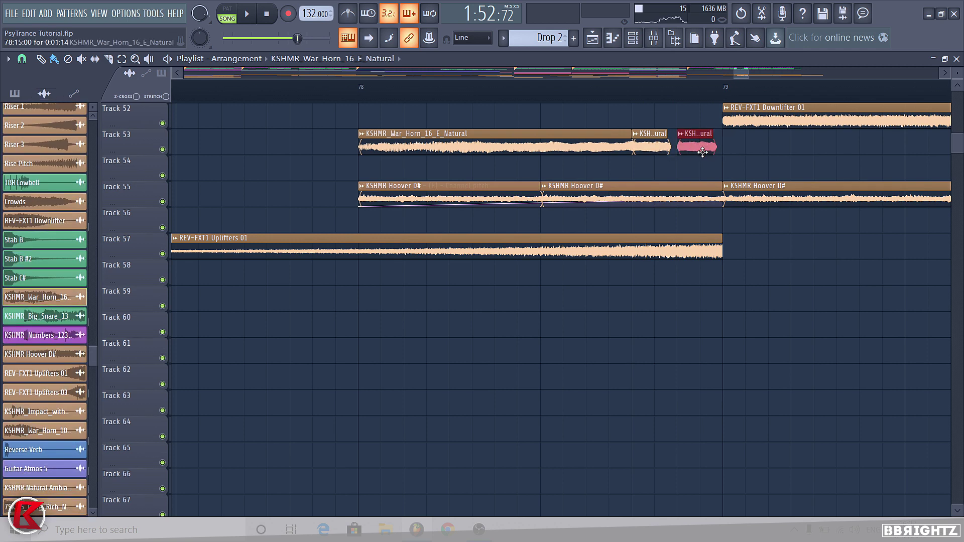
# Solo Track 53, play the war horn slices from bar 78, and stop playback.
pyautogui.rightClick(162, 149)
pyautogui.press('space')
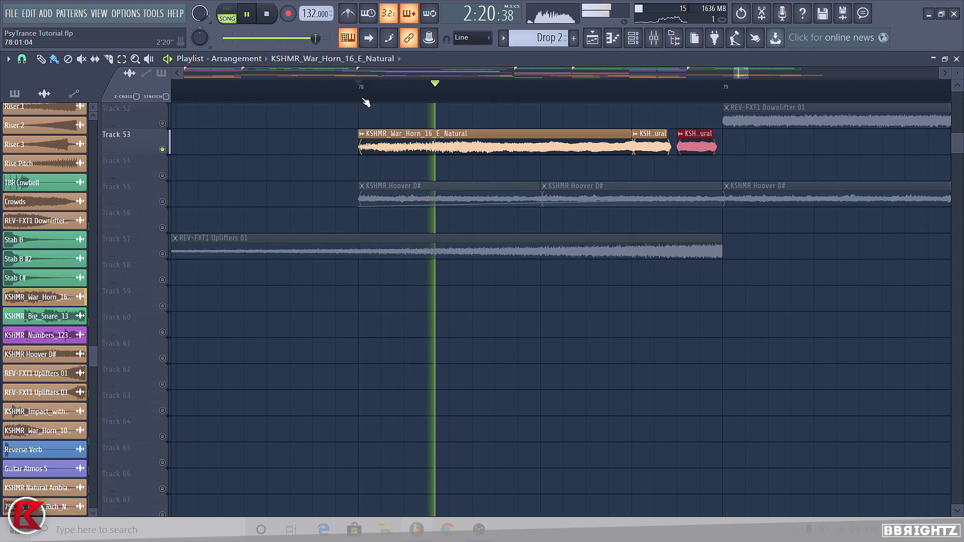
pyautogui.press('space')
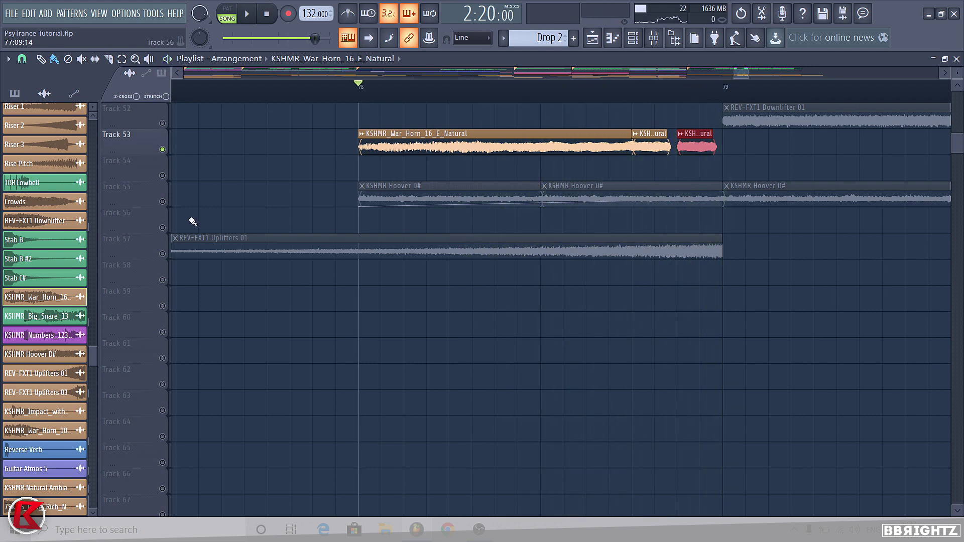
# Copy the war horn slices on Track 53 from bar 78 to bar 86 and unsolo the track.
pyautogui.scroll(-8, 287, 217)
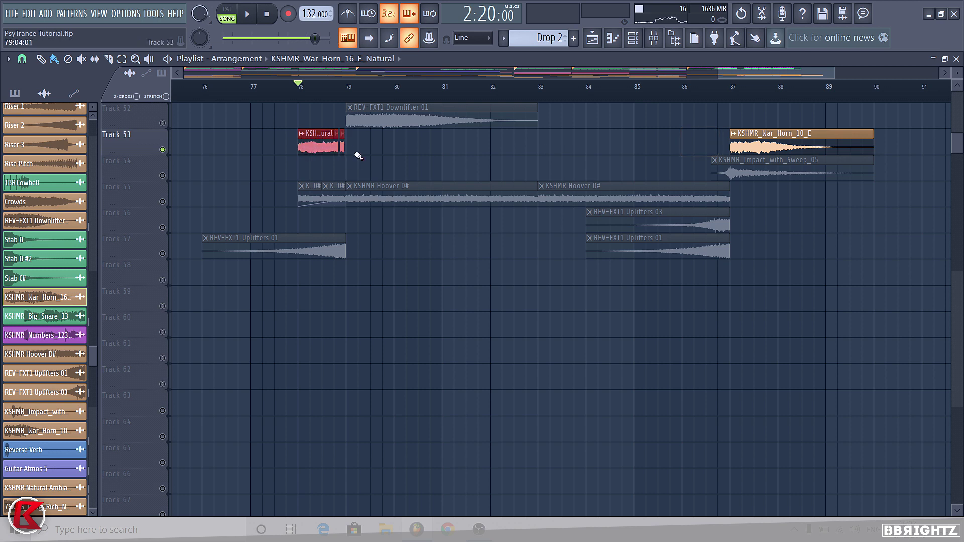
pyautogui.moveTo(314, 153); pyautogui.dragTo(691, 138)
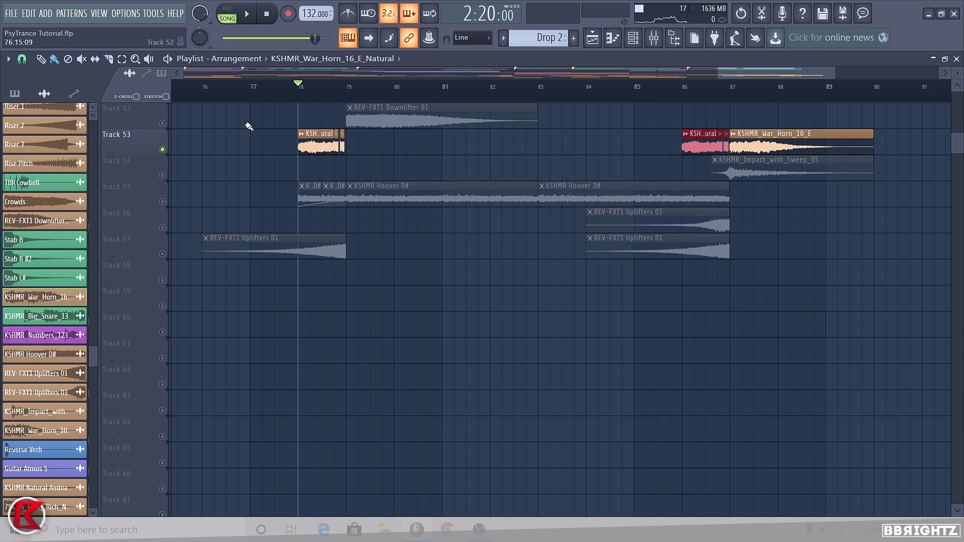
pyautogui.rightClick(165, 147)
# Play the Drop 2 pattern, examine the Drop 2 CH Lead notes in the piano roll, and stop playback.
pyautogui.scroll(-7, 522, 295)
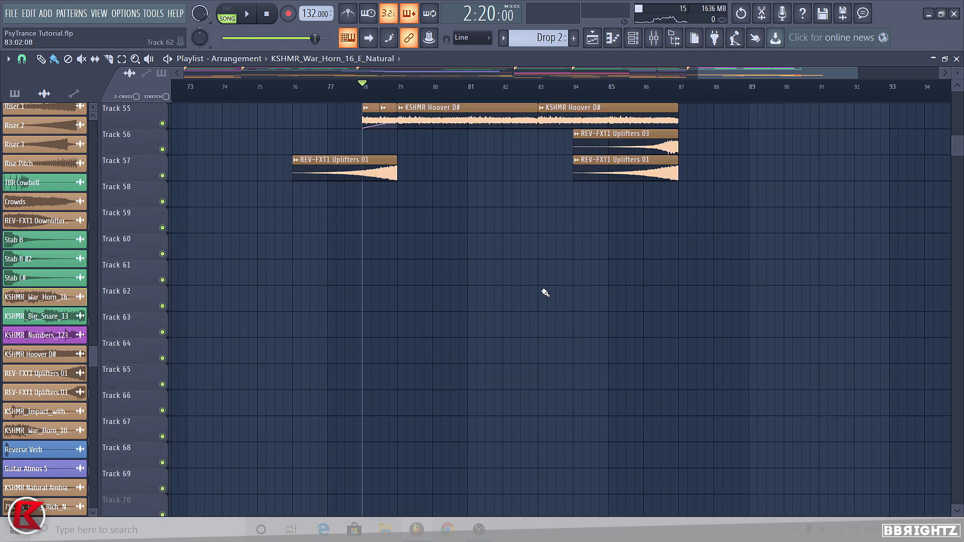
pyautogui.moveTo(958, 145); pyautogui.dragTo(957, 133)
pyautogui.scroll(12, 946, 326)
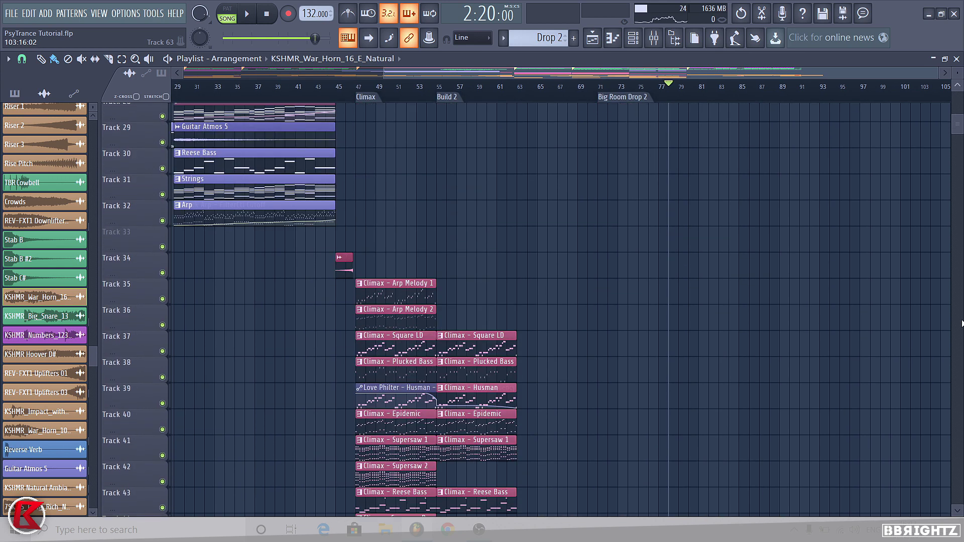
pyautogui.scroll(-2, 592, 327)
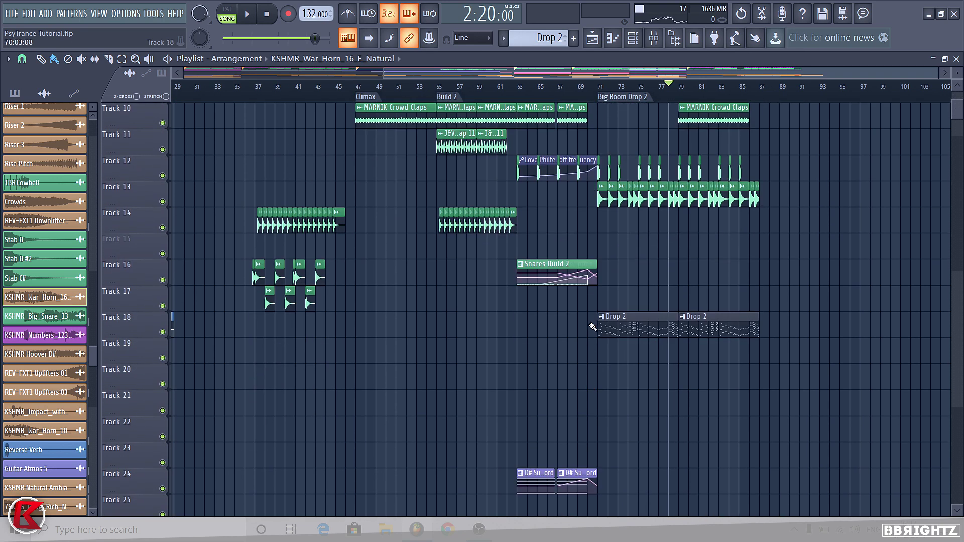
pyautogui.click(655, 318)
pyautogui.click(633, 37)
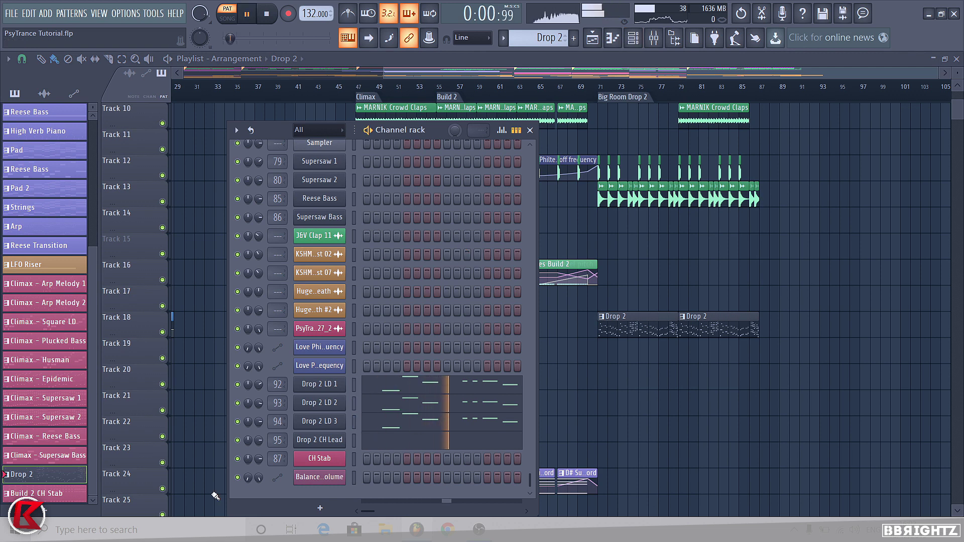
pyautogui.click(357, 442)
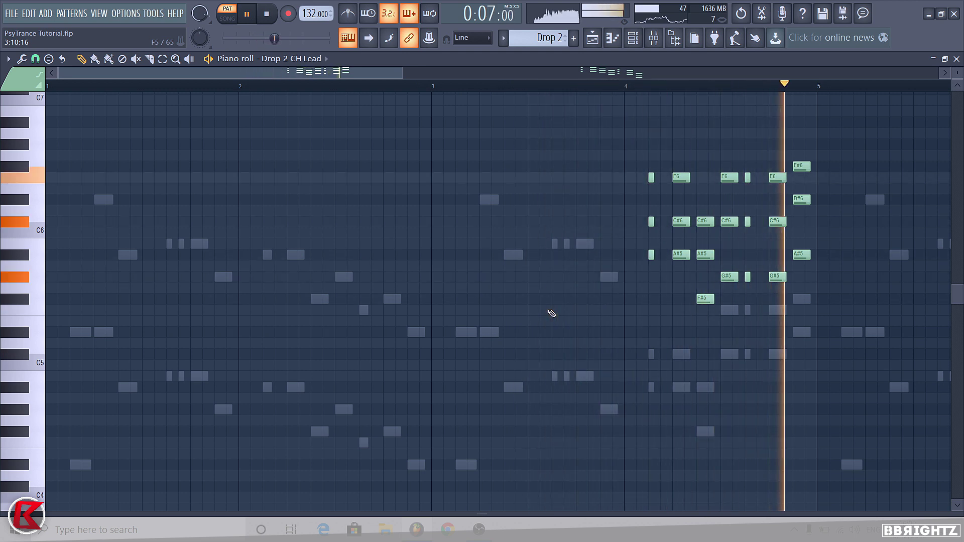
pyautogui.press('space')
pyautogui.click(633, 40)
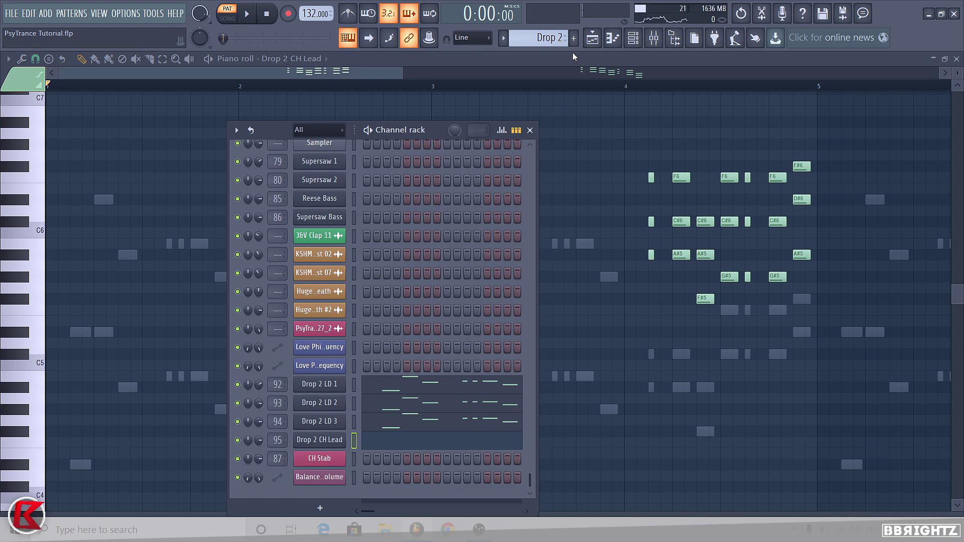
# Return to the playlist and look over the drum, drop, break and climax tracks up to the Build 2 section.
pyautogui.click(596, 43)
pyautogui.scroll(-2, 504, 285)
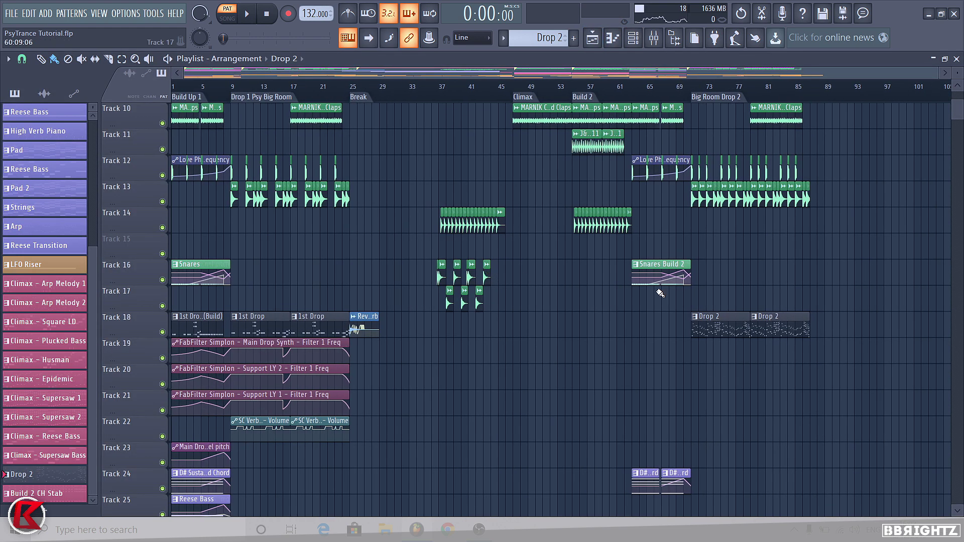
pyautogui.scroll(-6, 961, 221)
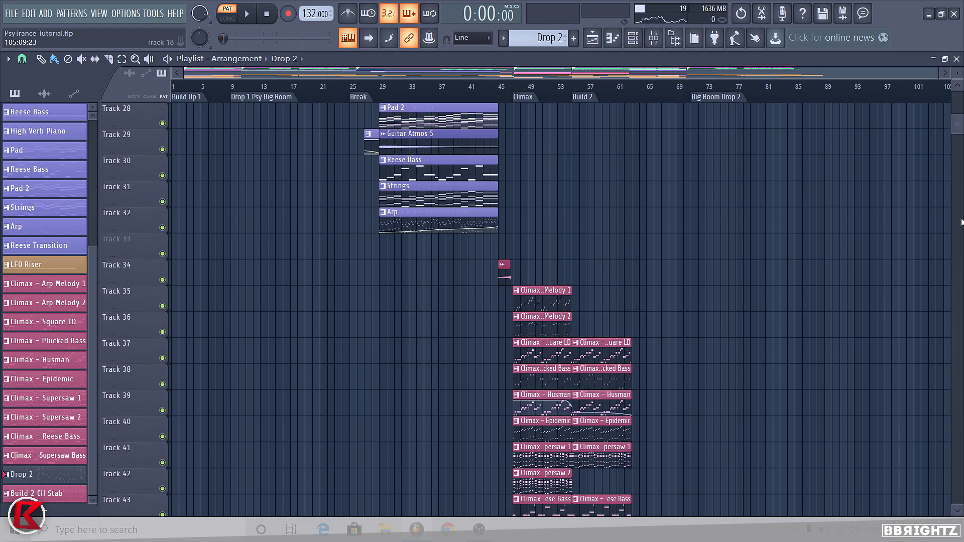
pyautogui.scroll(8, 960, 301)
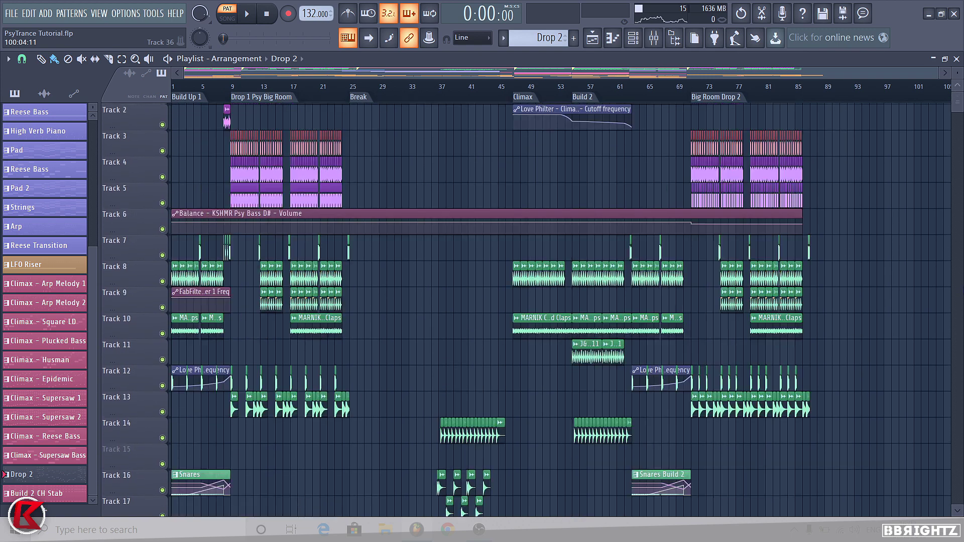
pyautogui.scroll(-4, 960, 302)
pyautogui.scroll(-1, 561, 310)
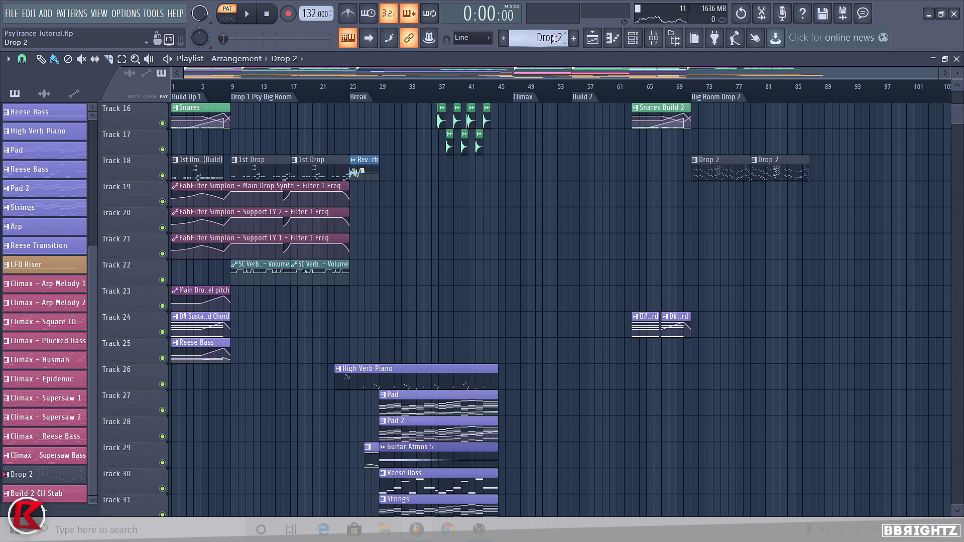
pyautogui.scroll(-4, 592, 279)
pyautogui.scroll(3, 592, 279)
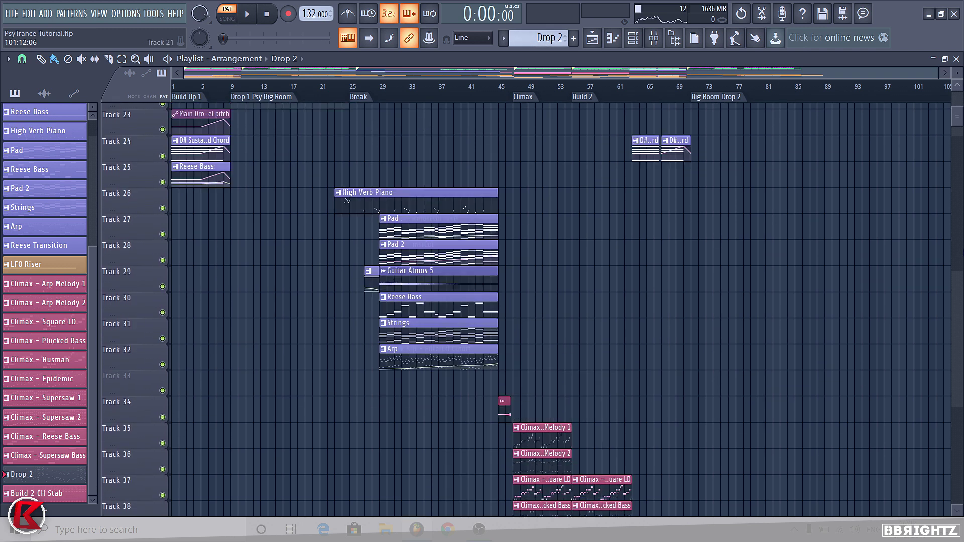
pyautogui.scroll(4, 632, 79)
pyautogui.scroll(1, 631, 77)
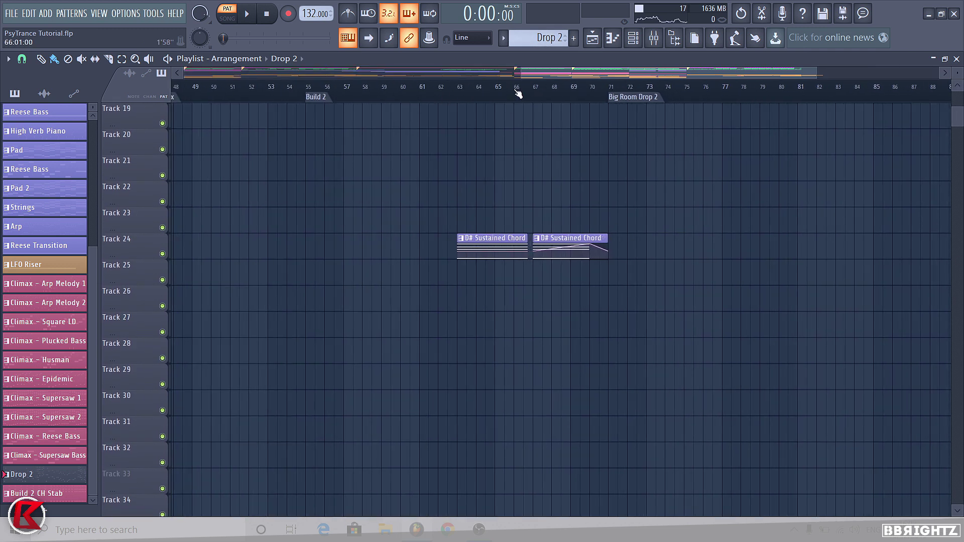
# Select bars 63 to 71, solo Track 45, and play the Build 2 CH Stab pattern.
pyautogui.moveTo(457, 86); pyautogui.dragTo(610, 108)
pyautogui.scroll(-5, 853, 351)
pyautogui.scroll(-3, 822, 436)
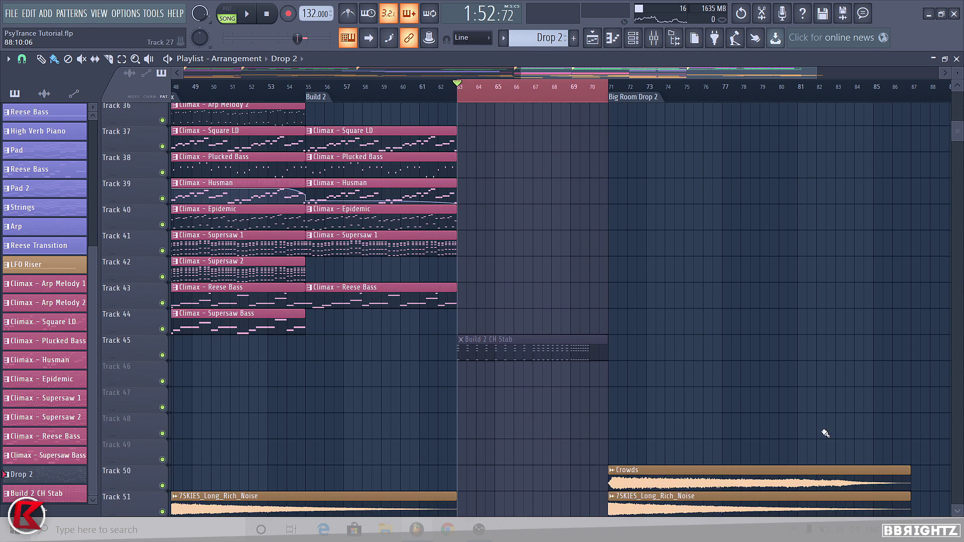
pyautogui.rightClick(162, 331)
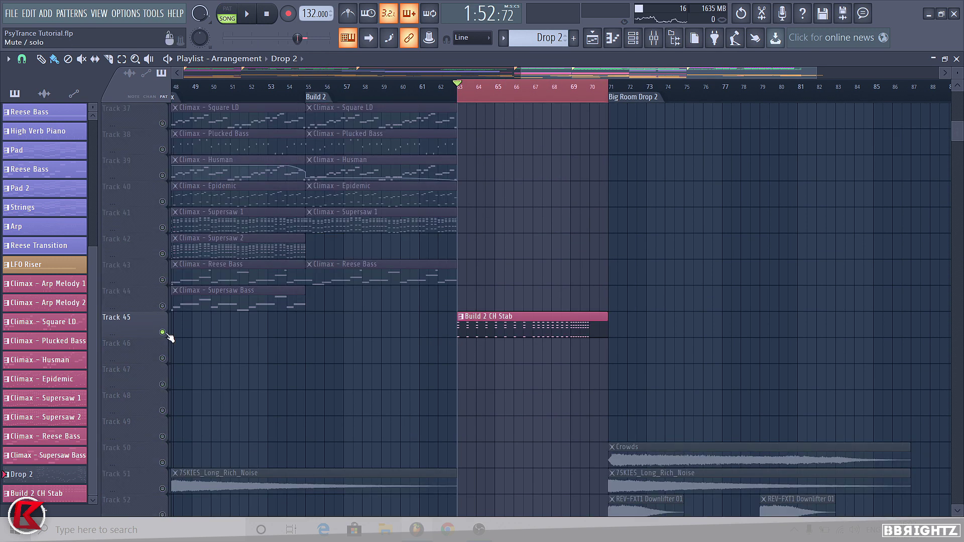
pyautogui.press('space')
# Open the CH Stab channel's Sylenth1 window, show its channel settings, and create an automation clip for the channel pitch.
pyautogui.click(633, 37)
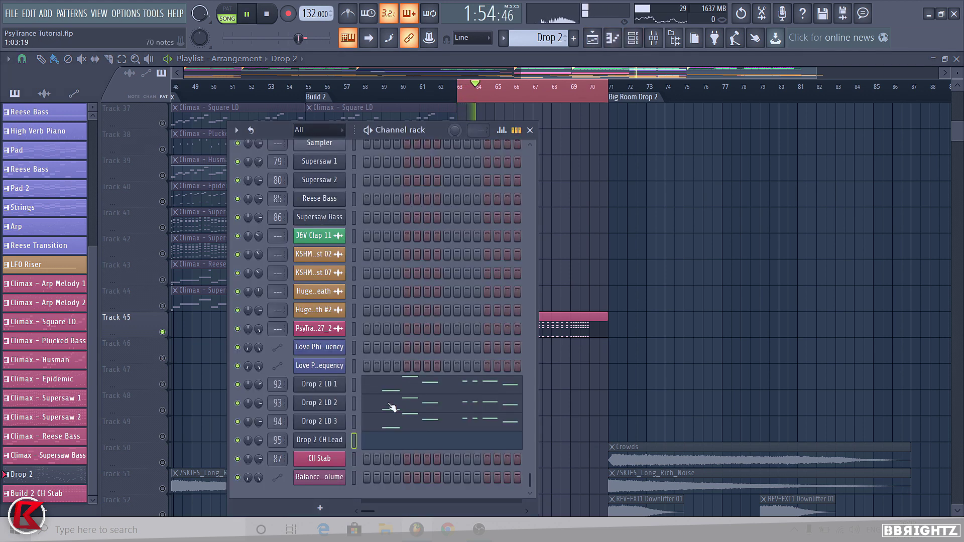
pyautogui.click(330, 464)
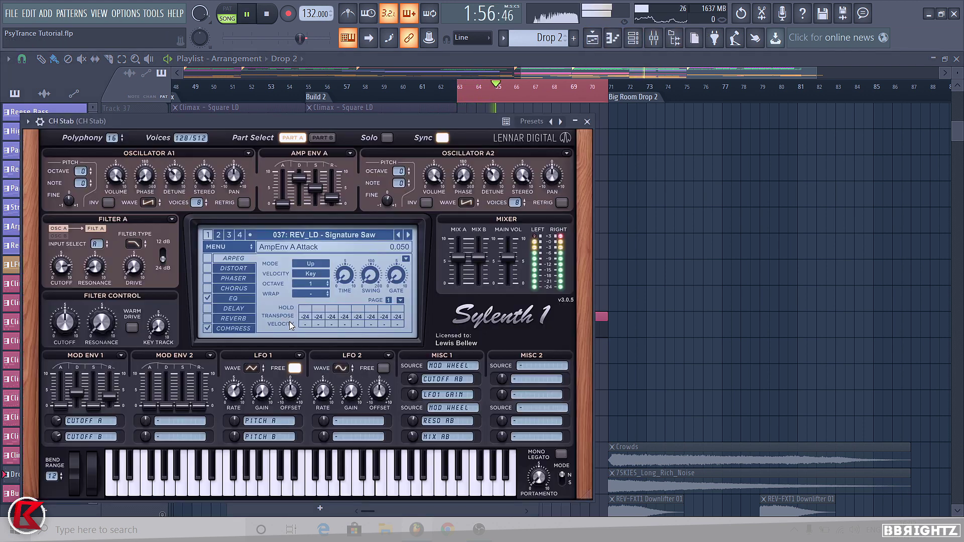
pyautogui.click(40, 122)
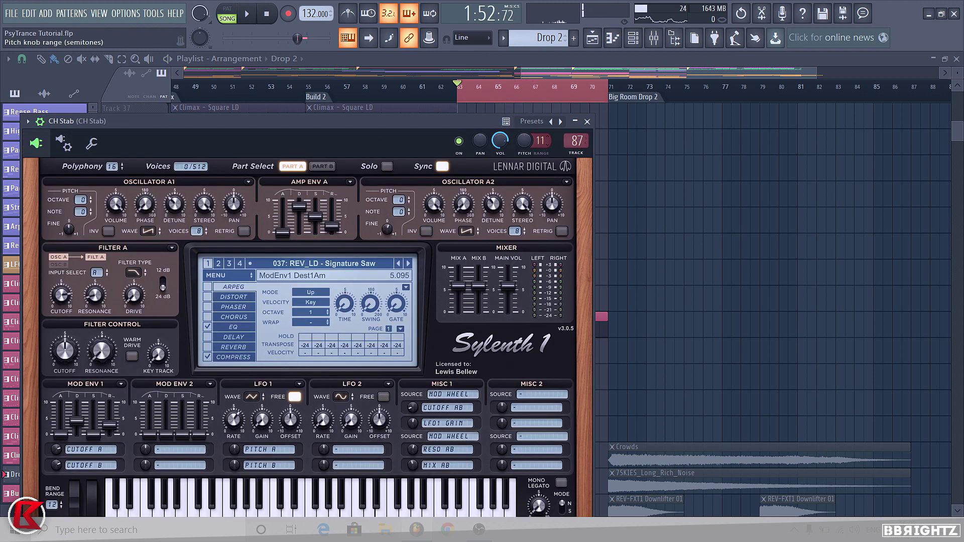
pyautogui.rightClick(528, 146)
pyautogui.click(569, 220)
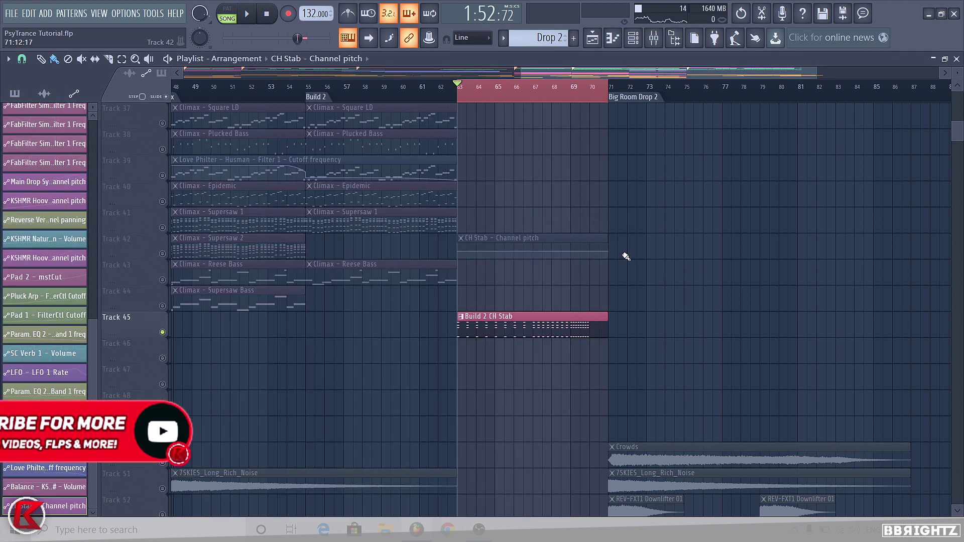
# Shape the CH Stab pitch automation to rise from bar 67 to bar 70, and move the clip onto Track 45.
pyautogui.rightClick(604, 254)
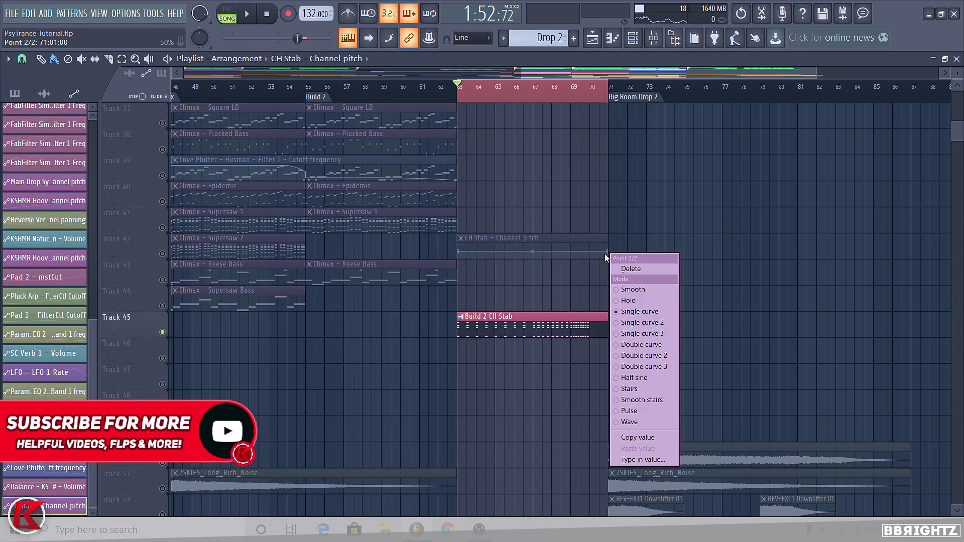
pyautogui.click(534, 254)
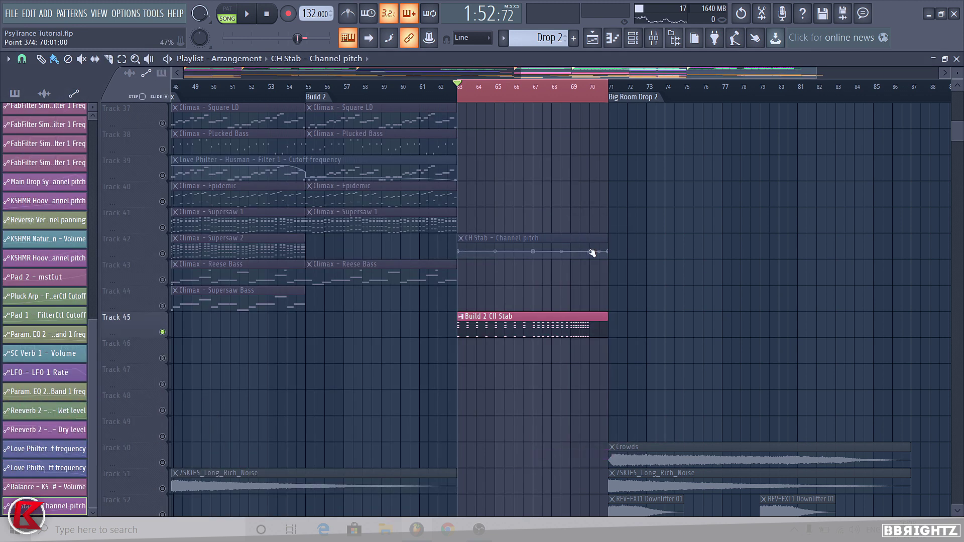
pyautogui.moveTo(562, 239); pyautogui.dragTo(563, 316)
# Play the soloed CH Stab build from bar 67 to hear its pitch automation.
pyautogui.click(533, 86)
pyautogui.press('space')
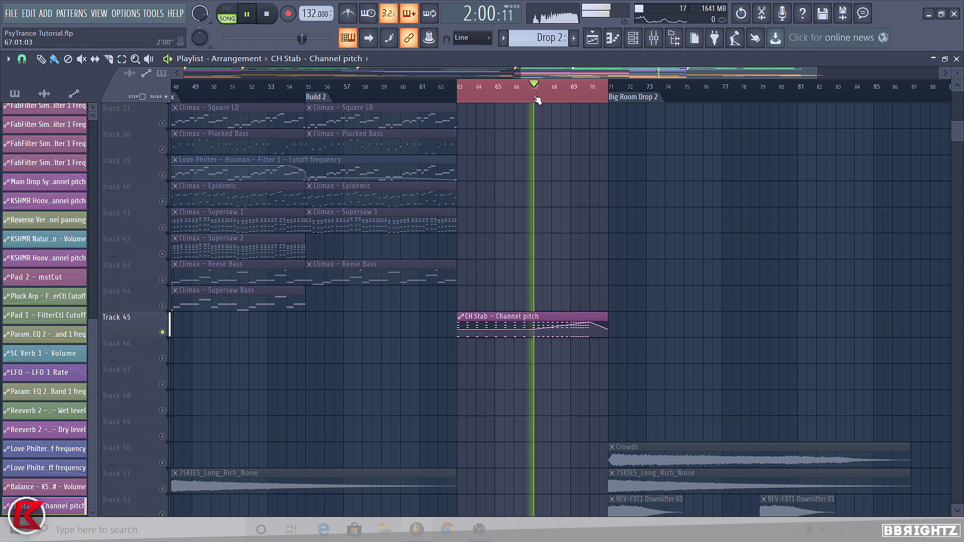
pyautogui.click(548, 38)
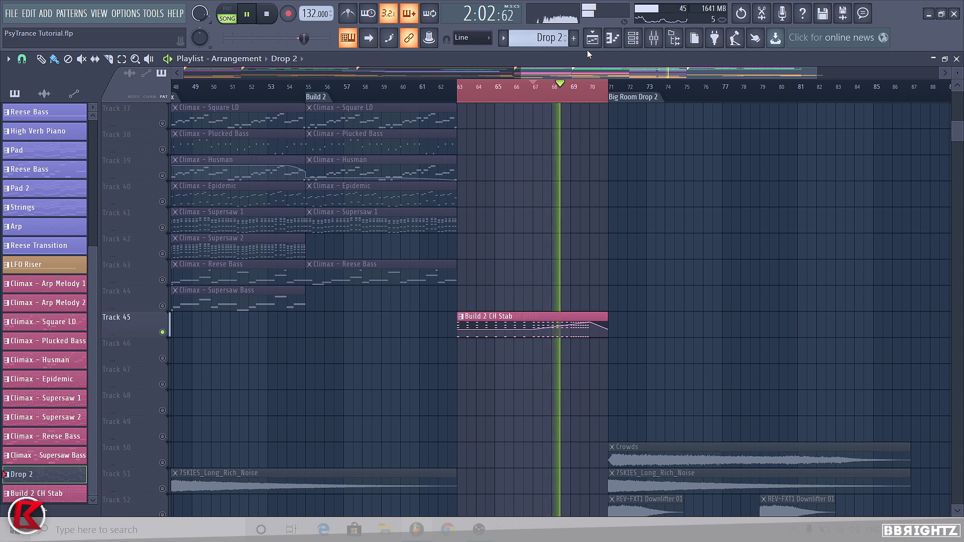
# In Fruity parametric EQ 2 on the CH Stab mixer track, create an automation clip for the band 1 frequency and close the windows.
pyautogui.click(653, 38)
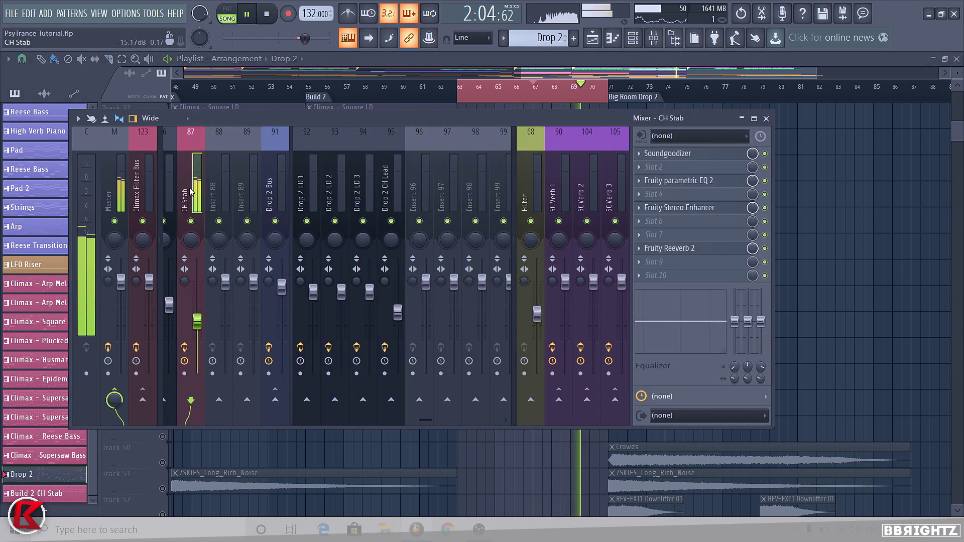
pyautogui.click(678, 180)
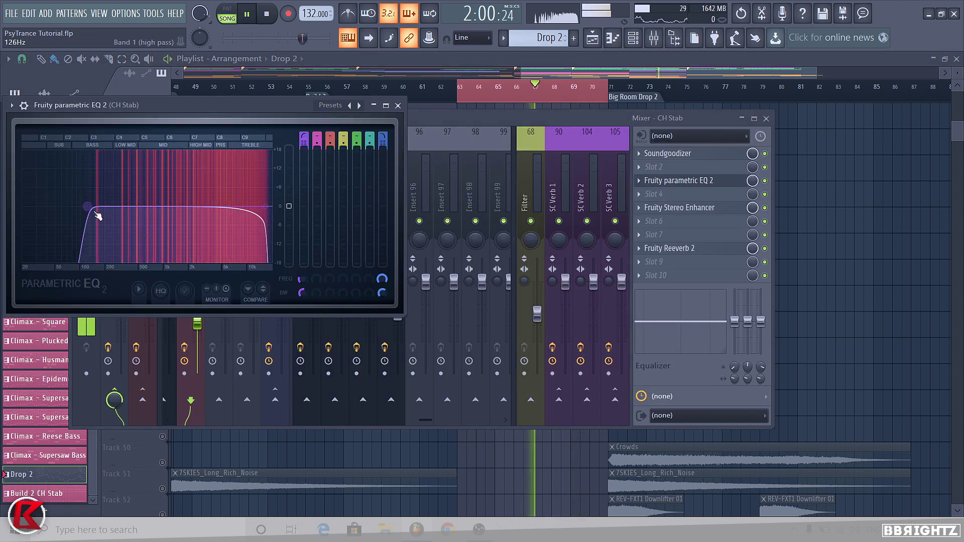
pyautogui.press('space')
pyautogui.rightClick(302, 280)
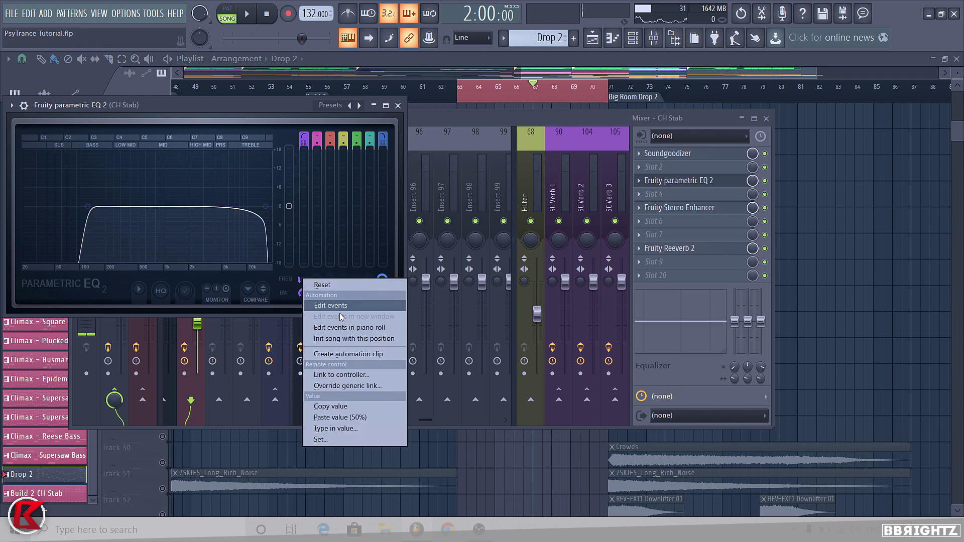
pyautogui.click(342, 357)
pyautogui.press('F12')
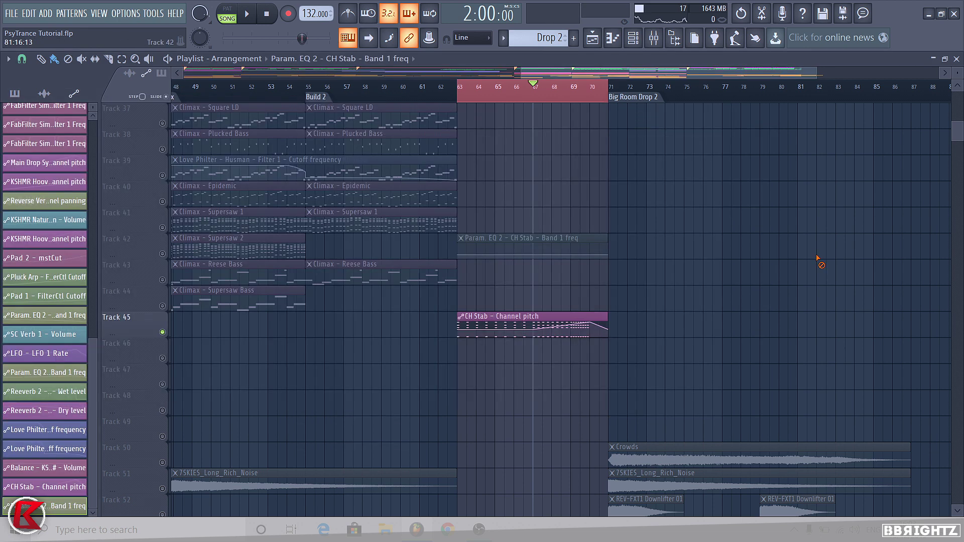
# Unmute Track 42, and give the Band 1 freq clip a point at bar 67 with the end point's copied value.
pyautogui.click(163, 254)
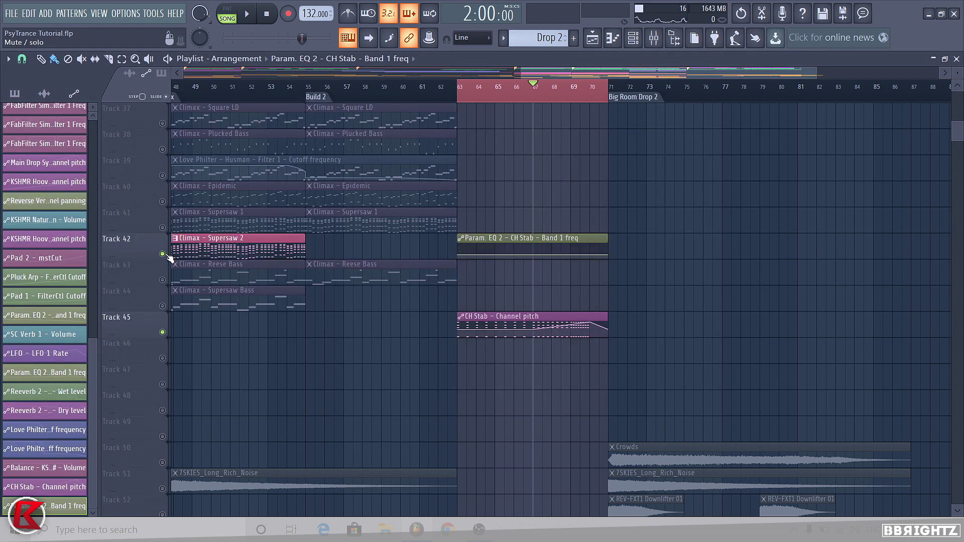
pyautogui.rightClick(609, 252)
pyautogui.click(613, 275)
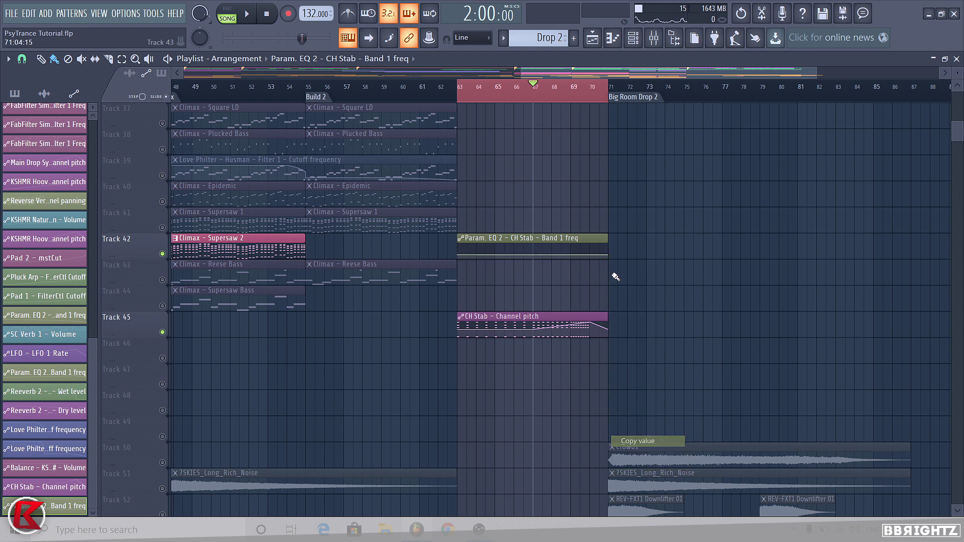
pyautogui.rightClick(533, 246)
pyautogui.rightClick(533, 247)
pyautogui.click(570, 442)
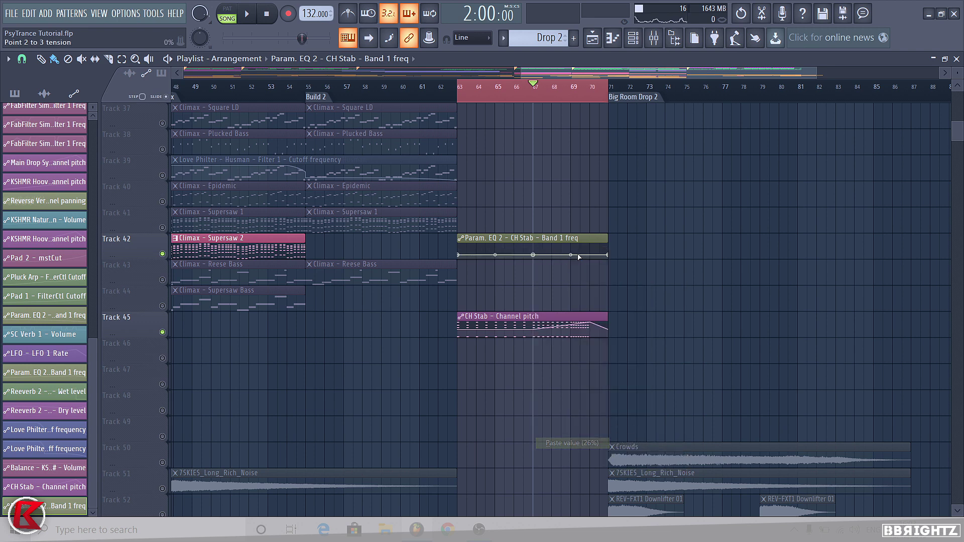
# Enlarge Track 42, raise a Band 1 freq automation point at bar 70, and play from about bar 68.
pyautogui.moveTo(144, 257); pyautogui.dragTo(145, 364)
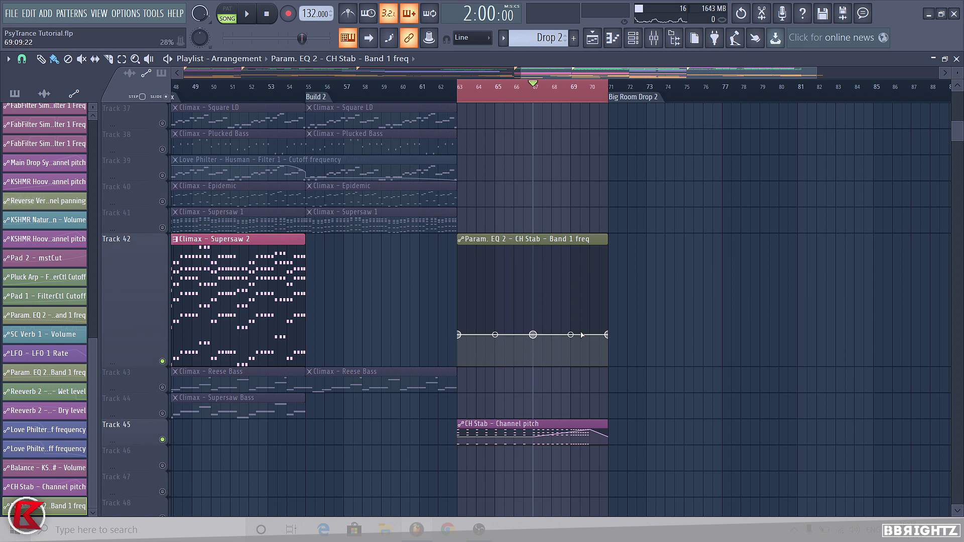
pyautogui.moveTo(589, 334); pyautogui.dragTo(591, 299)
pyautogui.click(559, 88)
pyautogui.press('space')
# Reset Track 42 to its original height and stop playback.
pyautogui.rightClick(132, 234)
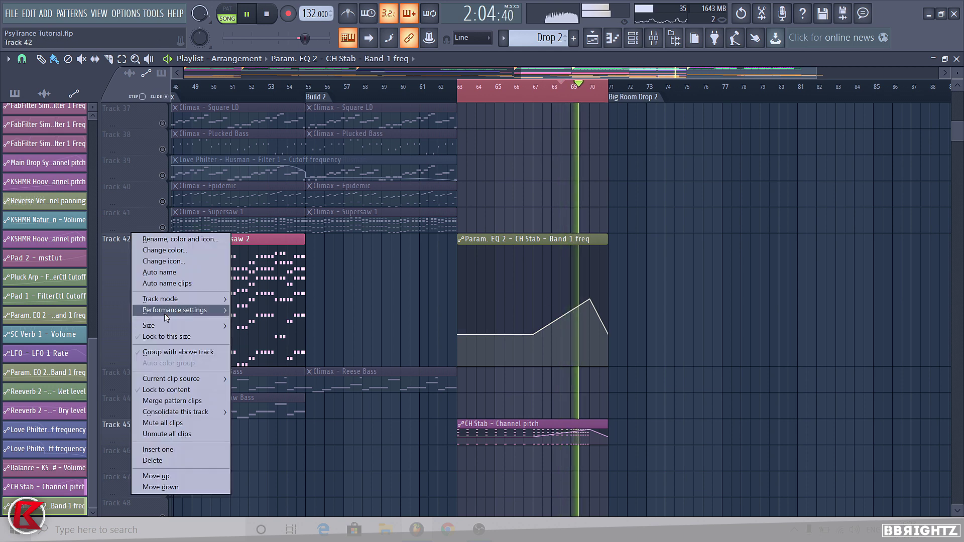
pyautogui.moveTo(179, 327)
pyautogui.click(251, 350)
pyautogui.press('space')
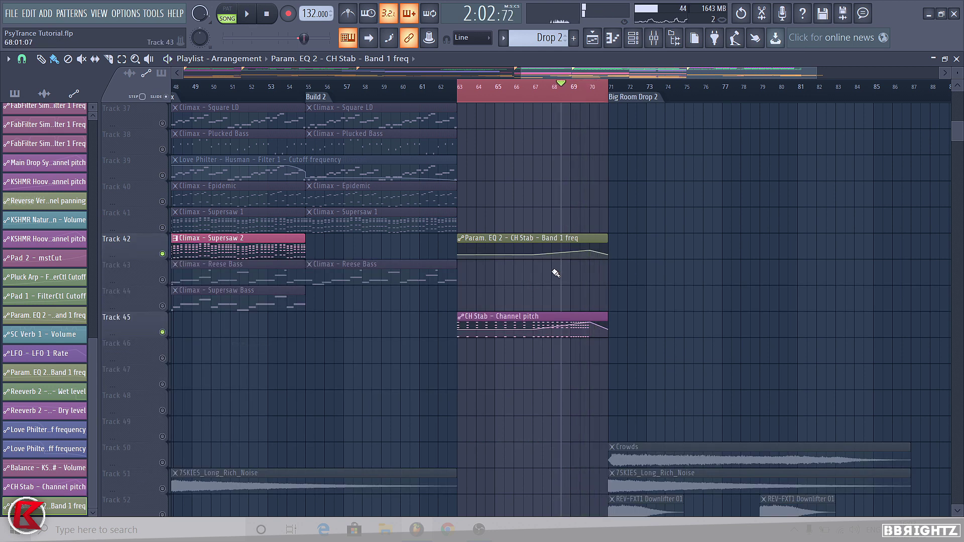
# Move the CH Stab Band 1 freq automation clip down from Track 42 to Track 45 and turn off the track solo.
pyautogui.click(607, 258)
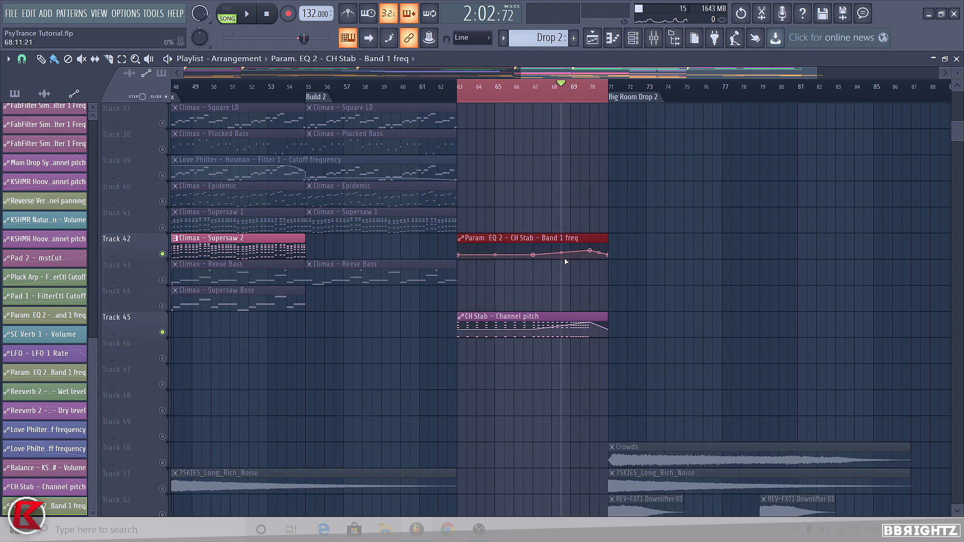
pyautogui.hotkey('shift', 'Down')
pyautogui.hotkey('shift', 'Down')
pyautogui.hotkey('shift', 'Down')
pyautogui.rightClick(163, 333)
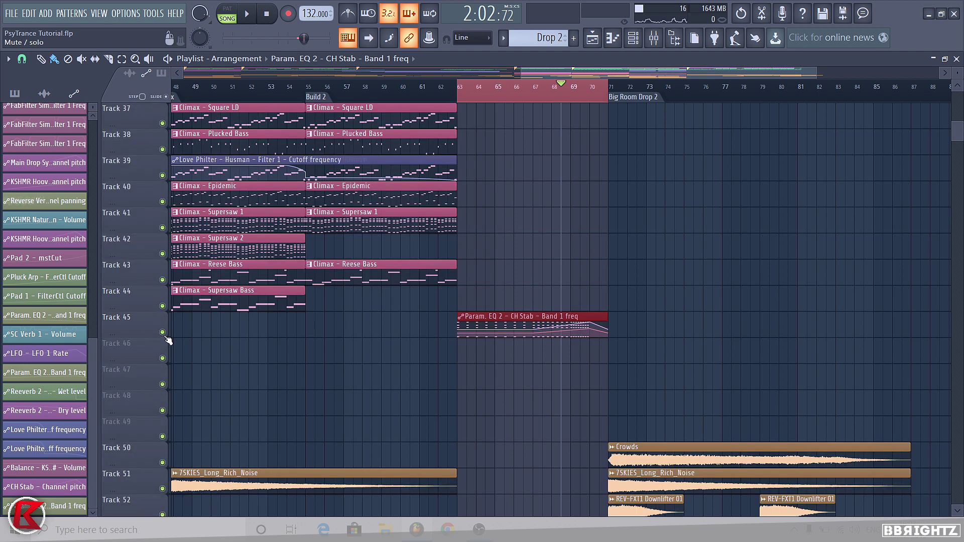
# Deselect the automation clip and play the build from about bar 67, restarting playback from about bar 65.
pyautogui.click(528, 97)
pyautogui.press('space')
pyautogui.keyDown('ctrl'); pyautogui.click(673, 209); pyautogui.keyUp('ctrl')
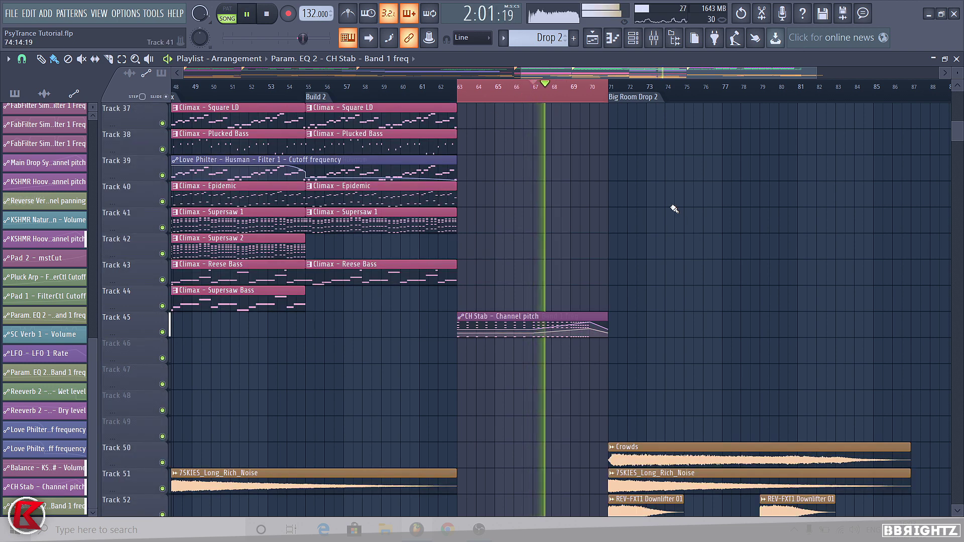
pyautogui.click(501, 90)
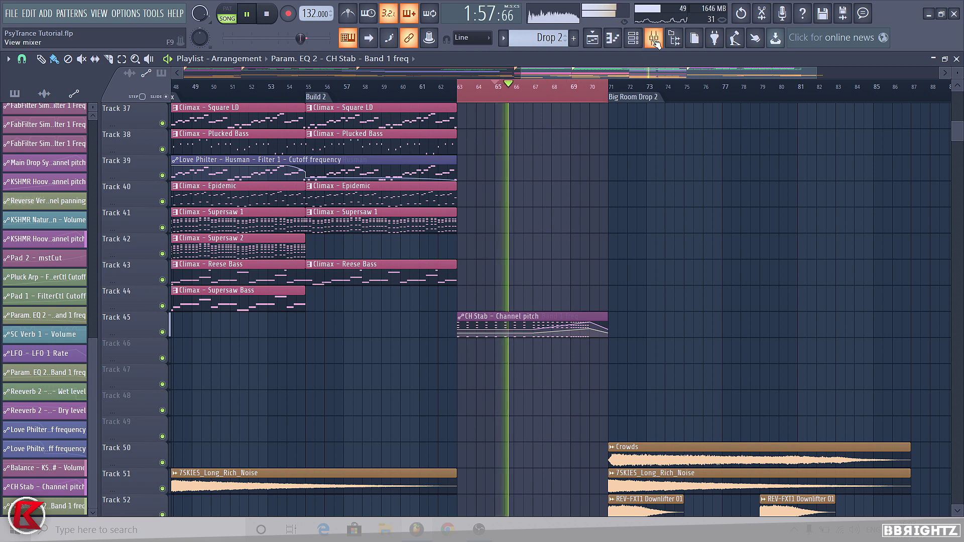
# Lower the CH Stab mixer track's level to about -15.7 dB, stop playback and clear the timeline selection.
pyautogui.press('F9')
pyautogui.moveTo(203, 285); pyautogui.dragTo(203, 293)
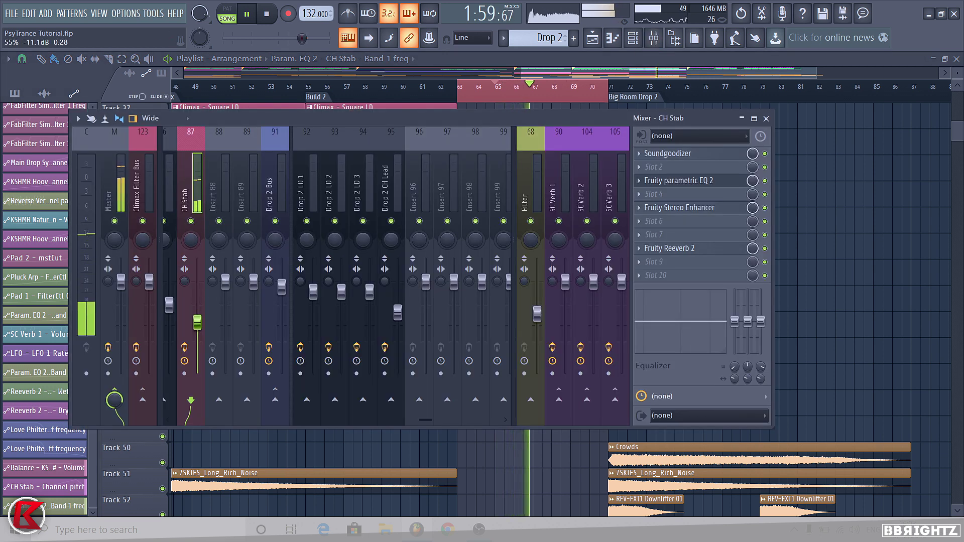
pyautogui.moveTo(198, 330); pyautogui.dragTo(197, 331)
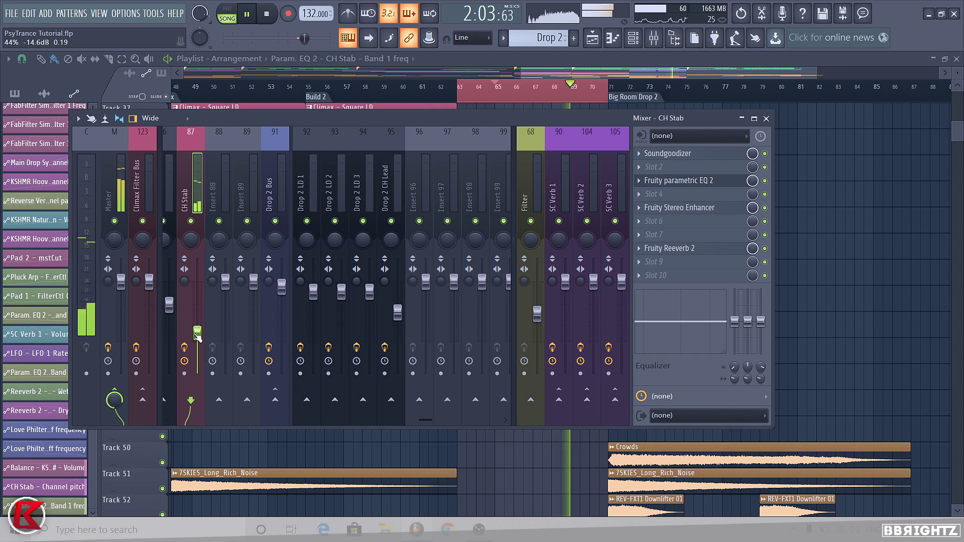
pyautogui.press('F9')
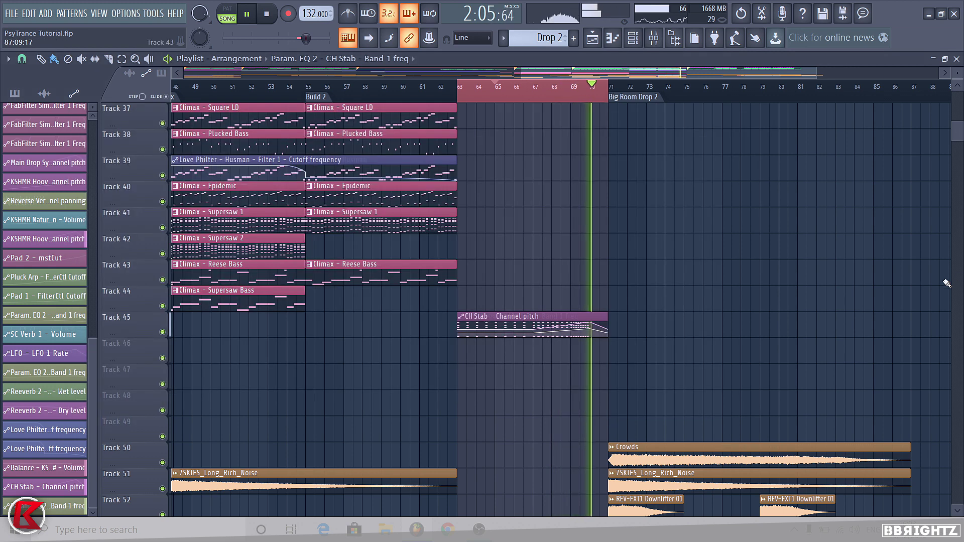
pyautogui.press('space')
pyautogui.click(517, 97)
pyautogui.scroll(3, 780, 146)
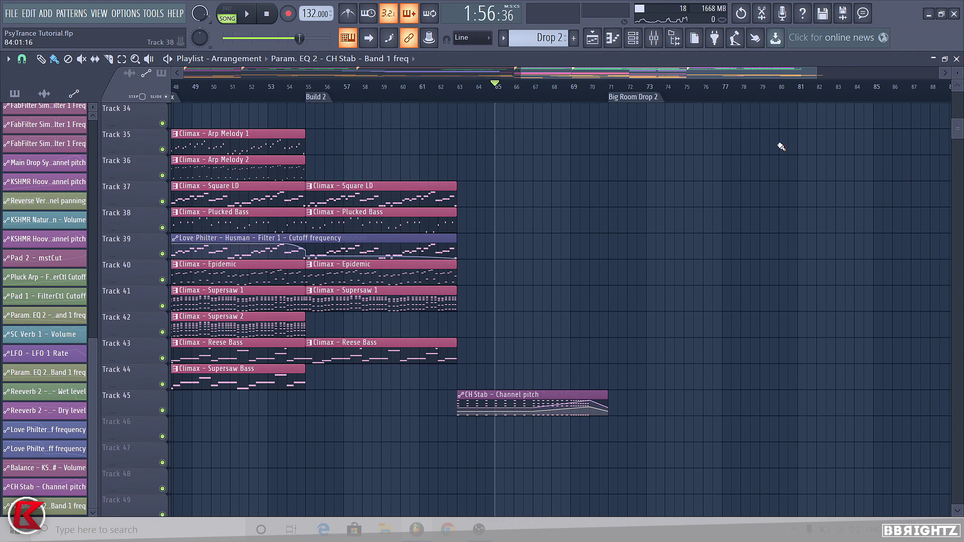
pyautogui.click(653, 40)
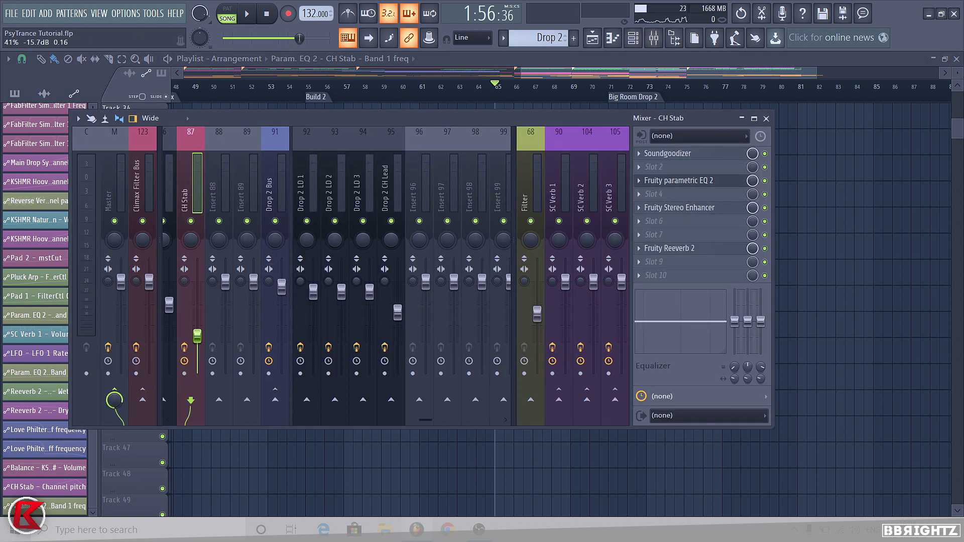
pyautogui.press('F9')
# Make Drop 2 the active pattern, switch to pattern mode and show its channels in the channel rack.
pyautogui.scroll(6, 863, 347)
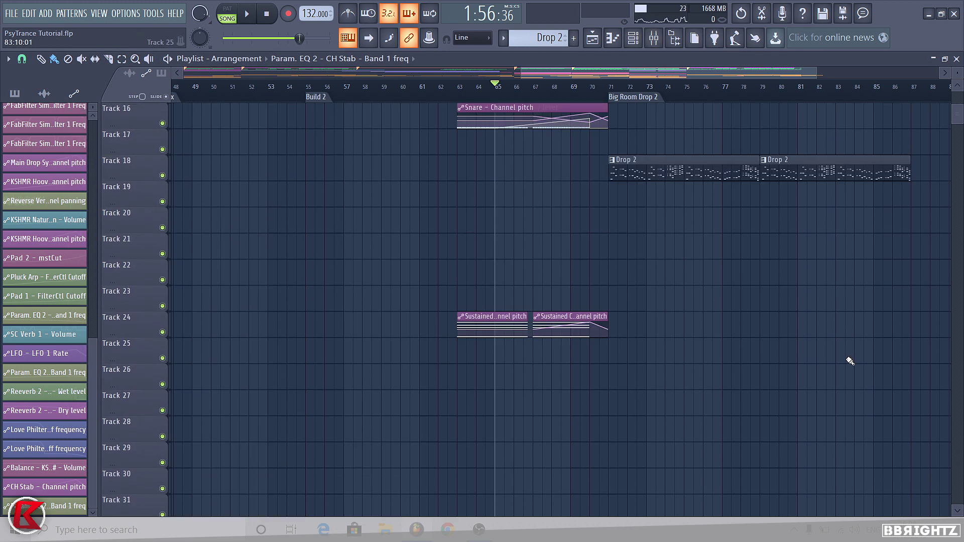
pyautogui.click(551, 40)
pyautogui.scroll(-1, 583, 161)
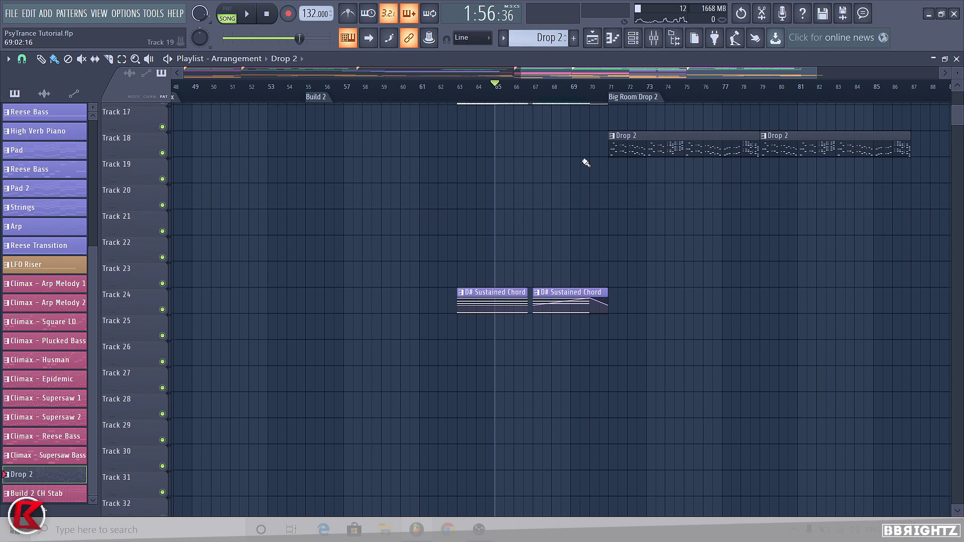
pyautogui.scroll(-2, 518, 149)
pyautogui.scroll(-2, 865, 224)
pyautogui.scroll(3, 865, 224)
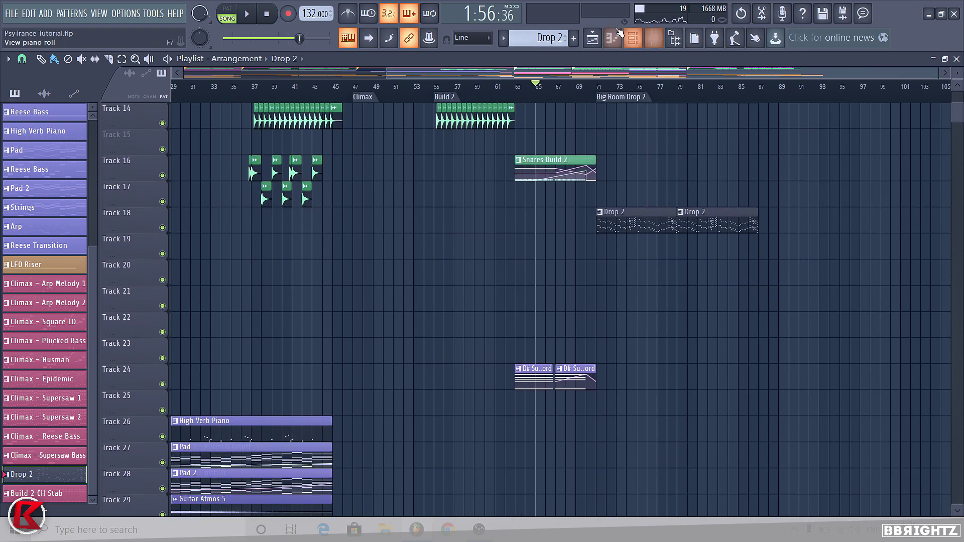
pyautogui.click(240, 19)
pyautogui.click(228, 9)
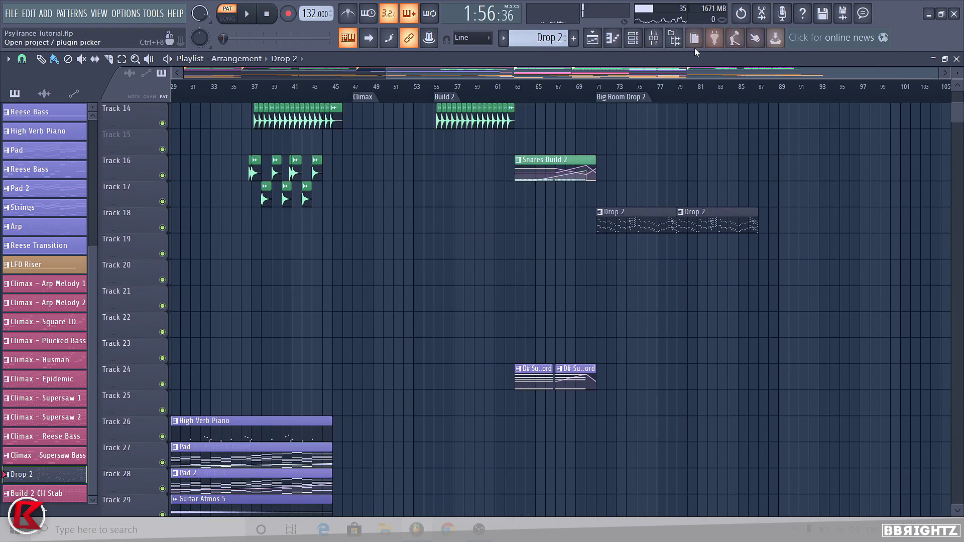
pyautogui.click(633, 38)
pyautogui.scroll(-1, 472, 273)
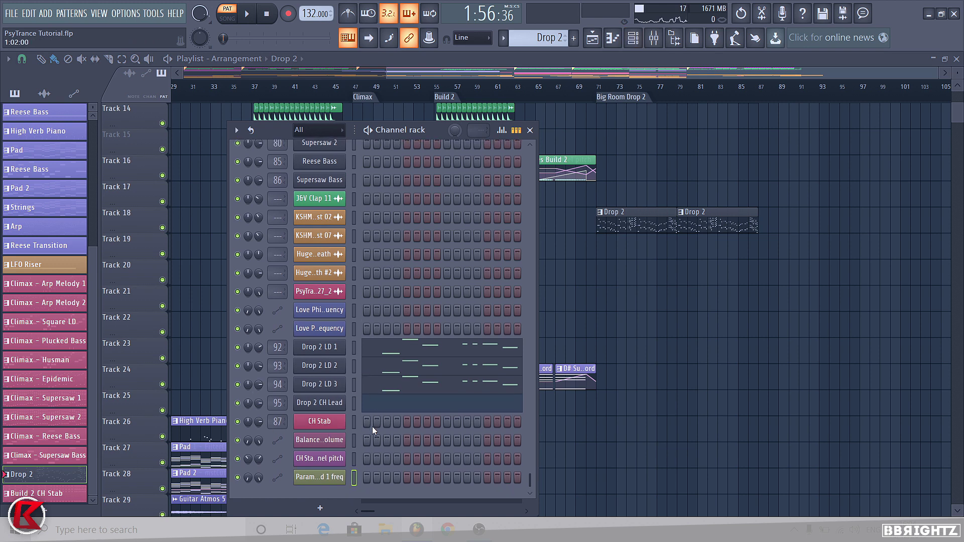
# Select the Drop 2 lead channels for auditioning and move the CH Stab channel above the Love Philter automation channels.
pyautogui.click(354, 348)
pyautogui.click(354, 385)
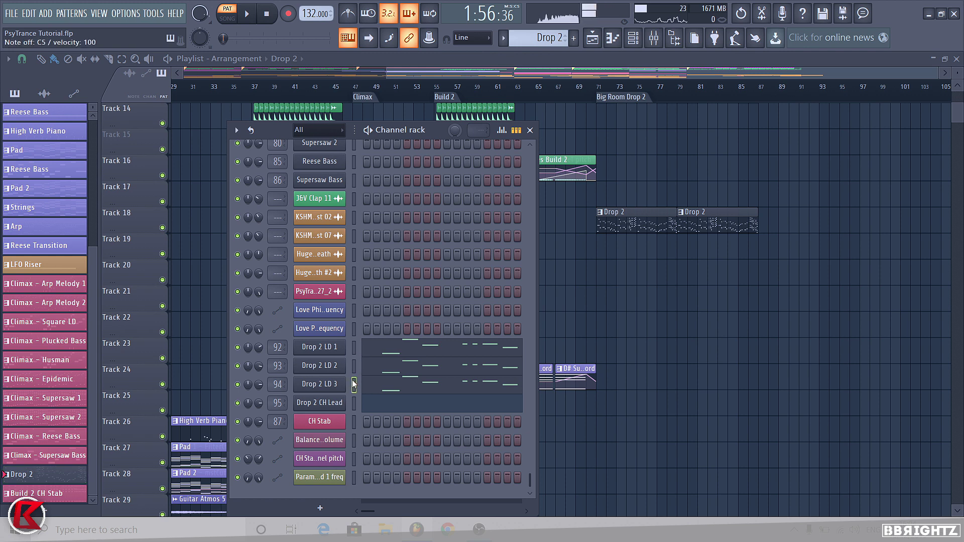
pyautogui.click(354, 403)
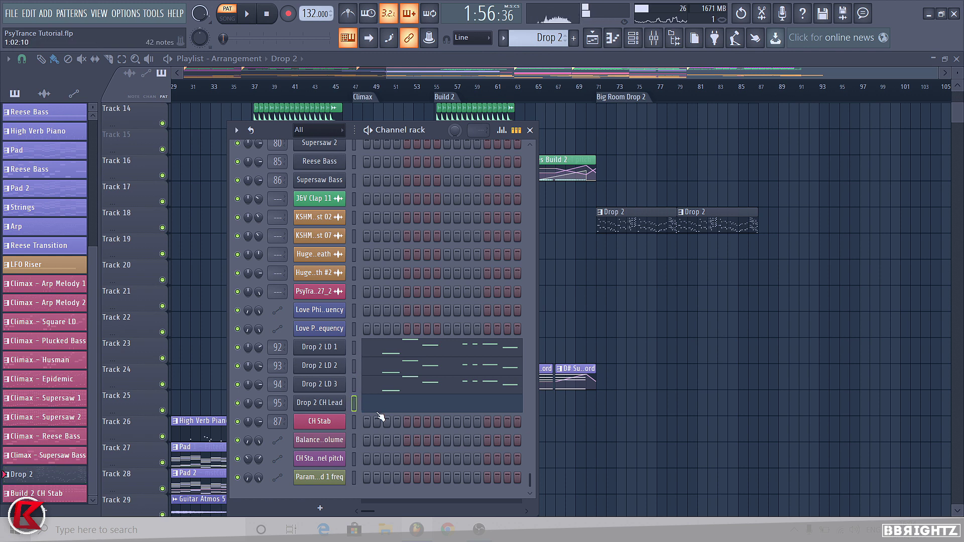
pyautogui.click(354, 420)
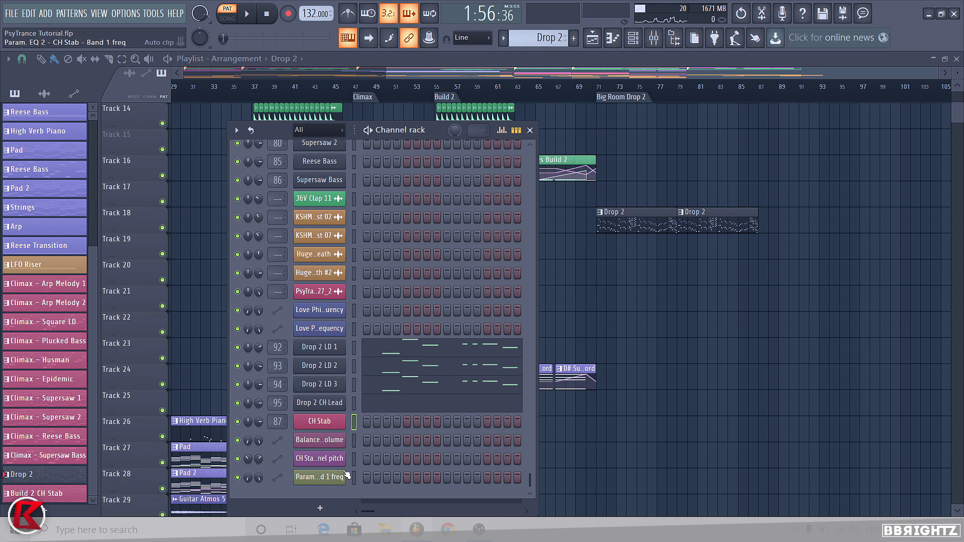
pyautogui.moveTo(332, 421); pyautogui.dragTo(344, 311)
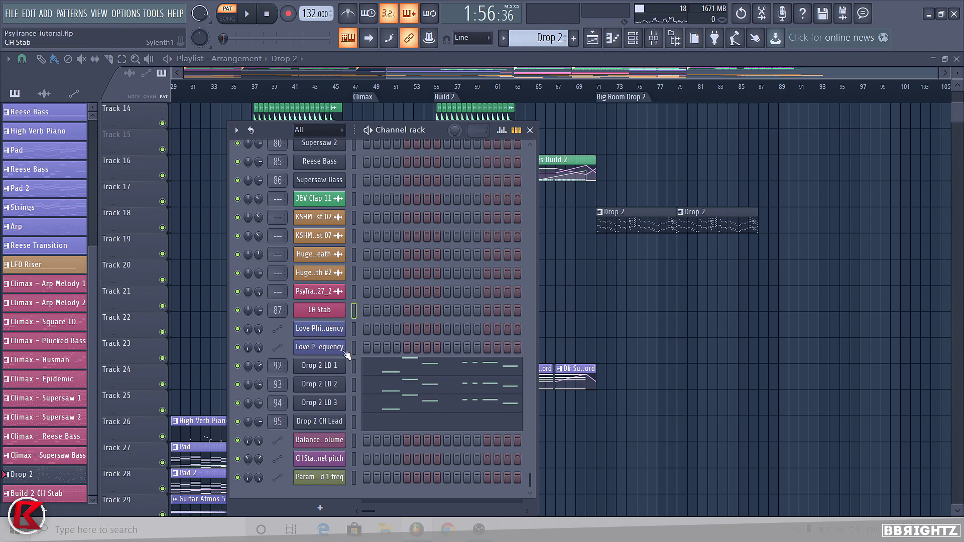
# Add a Sylenth1 instrument channel, initialise its preset and close the synth window.
pyautogui.click(46, 14)
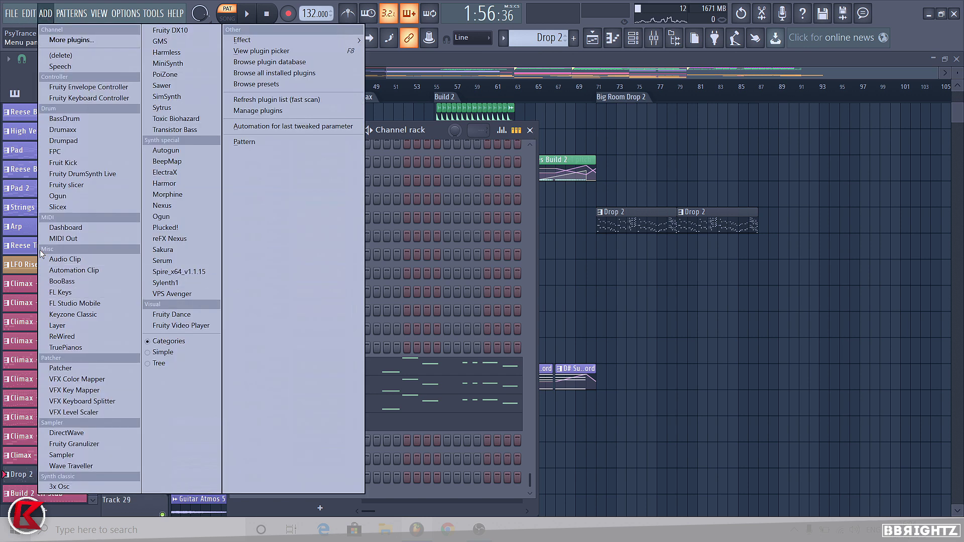
pyautogui.click(170, 283)
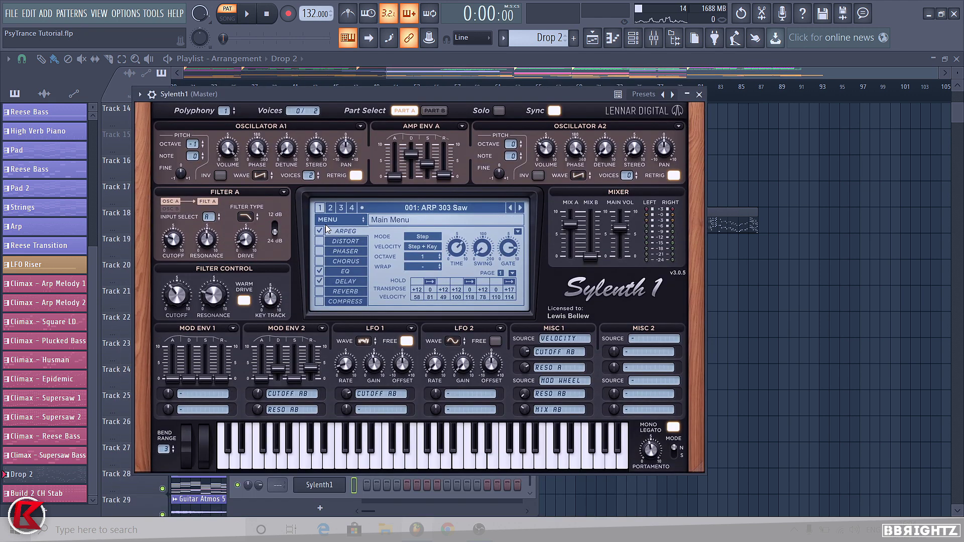
pyautogui.click(326, 223)
pyautogui.moveTo(338, 243)
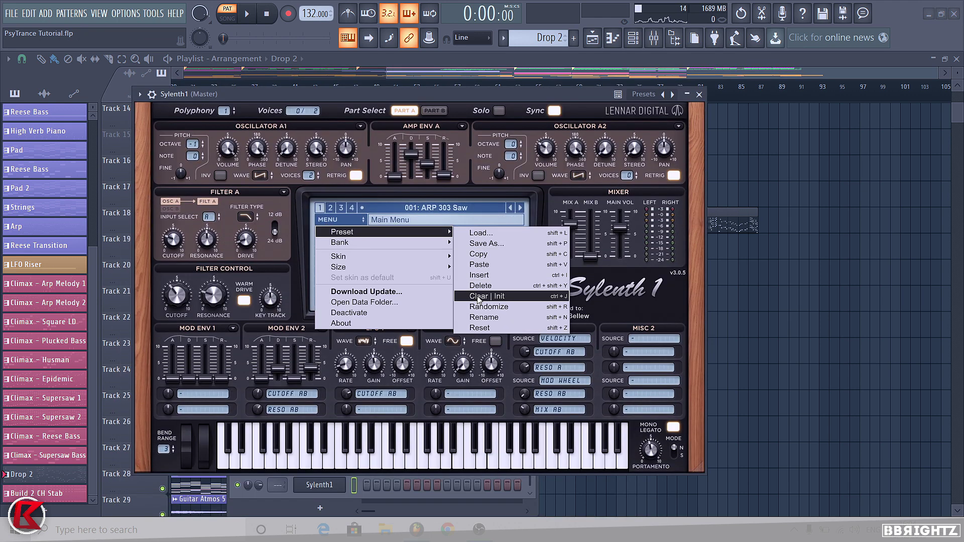
pyautogui.click(486, 296)
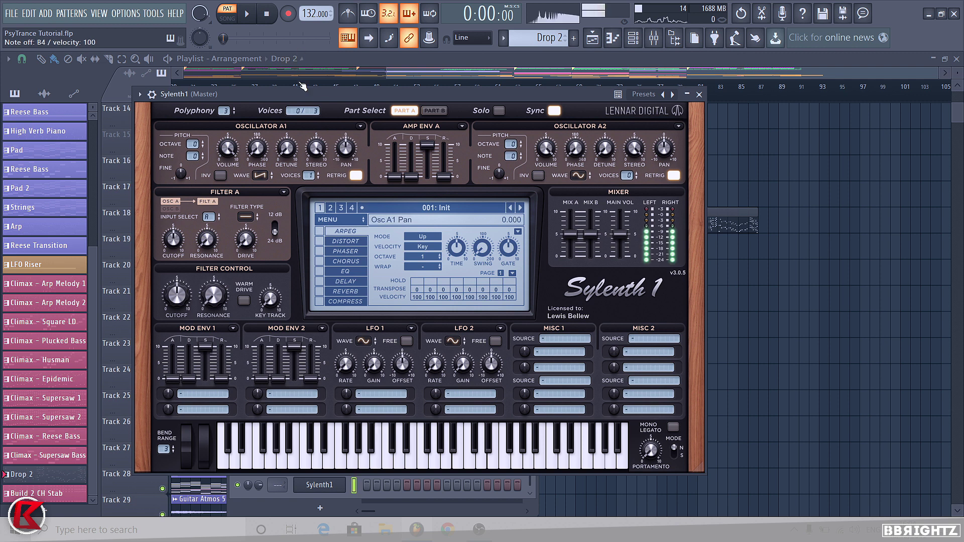
pyautogui.click(698, 94)
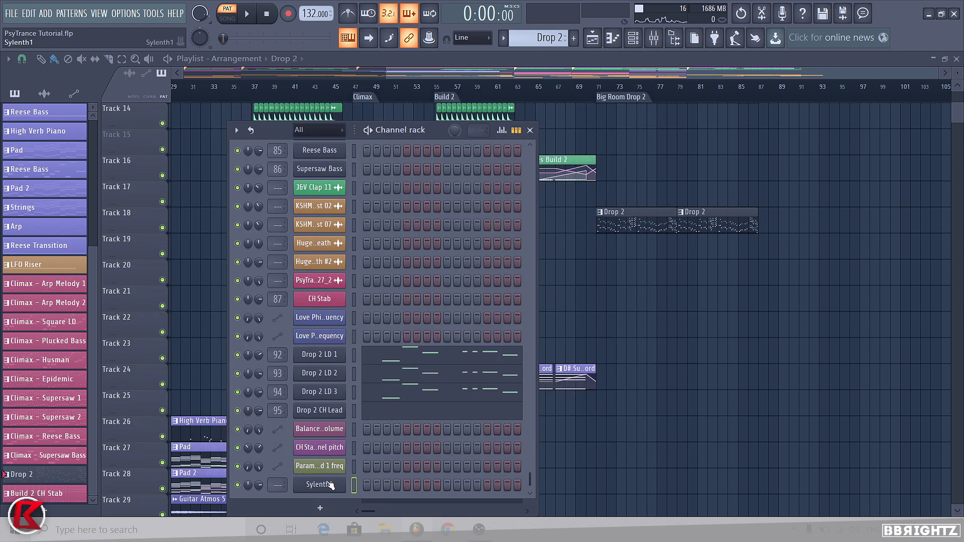
# Move the Sylenth1 channel directly below Drop 2 CH Lead and rename it Verb Carry.
pyautogui.moveTo(329, 485); pyautogui.dragTo(329, 429)
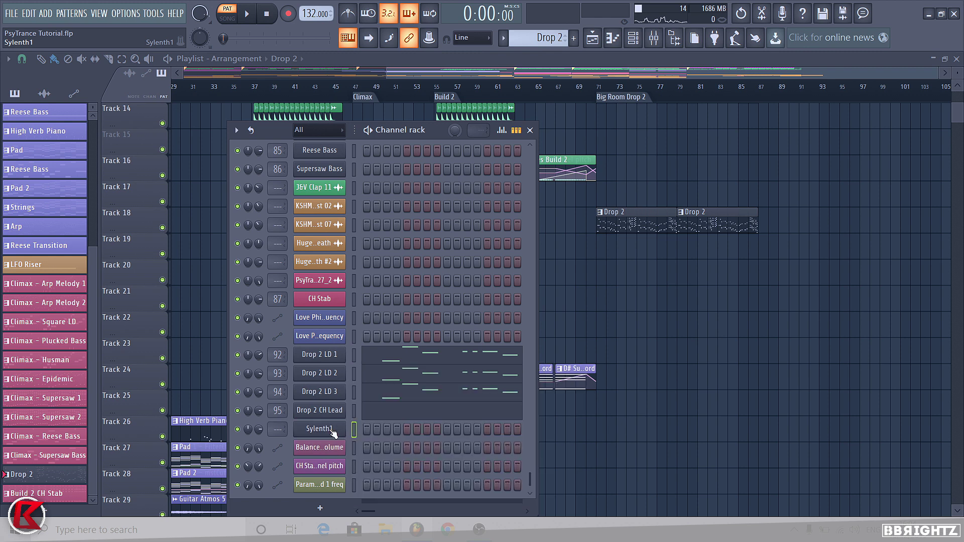
pyautogui.click(339, 434)
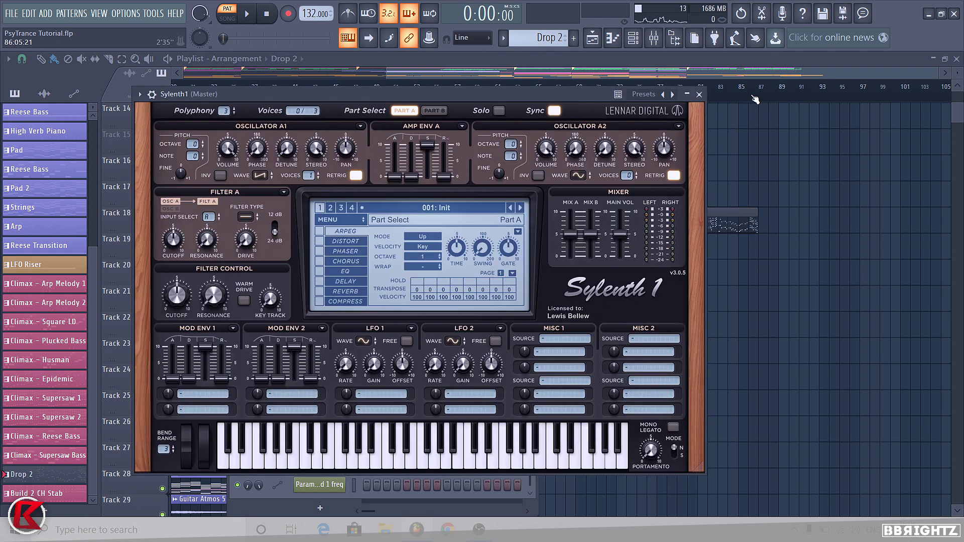
pyautogui.click(699, 94)
pyautogui.rightClick(331, 429)
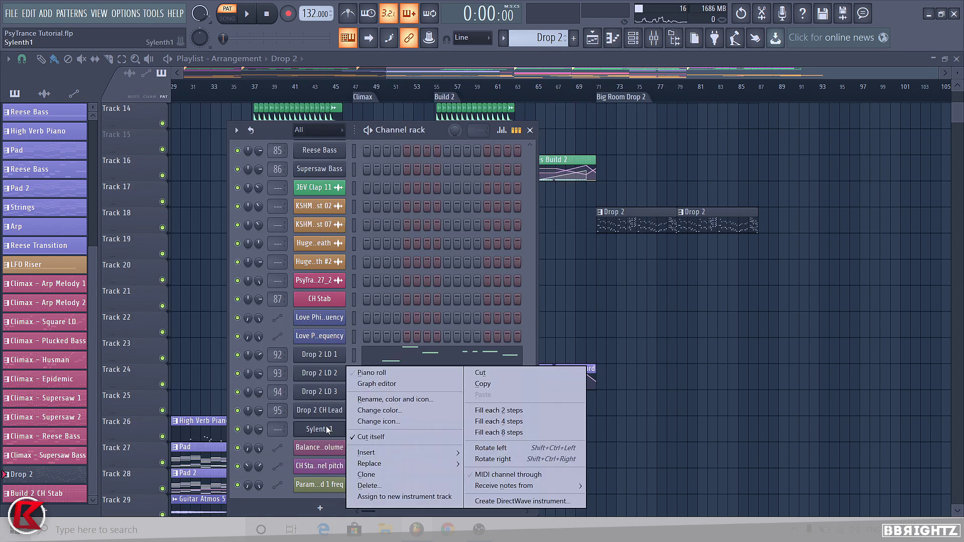
pyautogui.click(417, 400)
pyautogui.write('Ver')
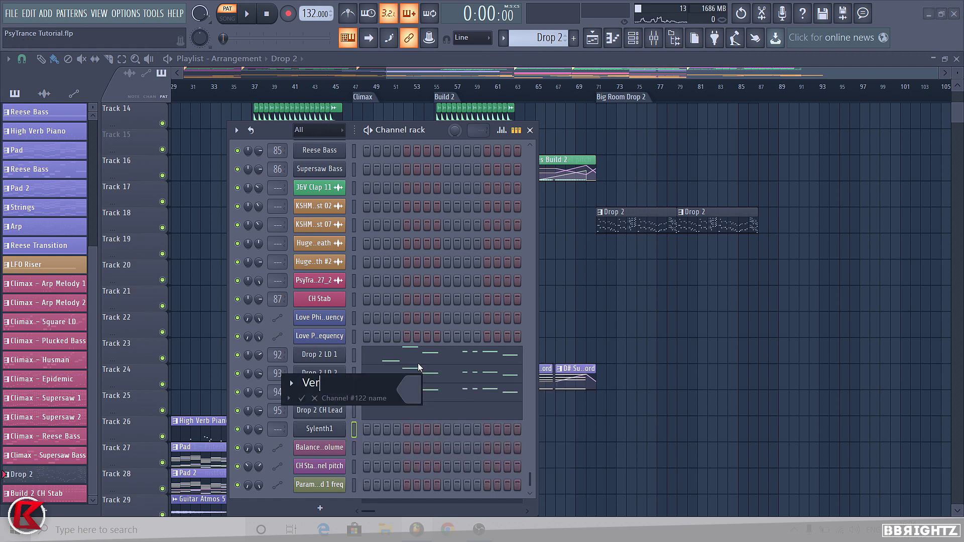
pyautogui.write('b Carry')
pyautogui.press('Return')
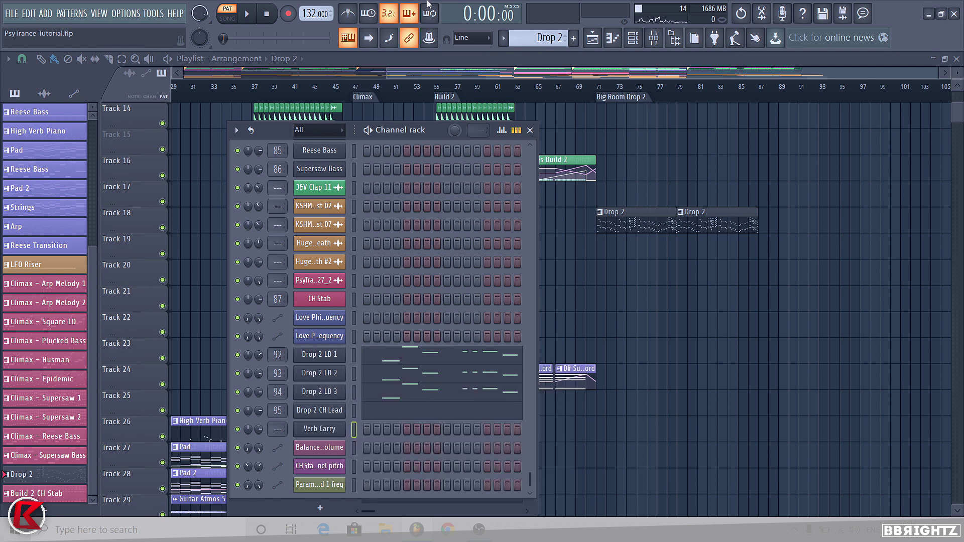
# Route the Verb Carry channel to mixer insert 97.
pyautogui.click(652, 42)
pyautogui.click(411, 173)
pyautogui.click(439, 177)
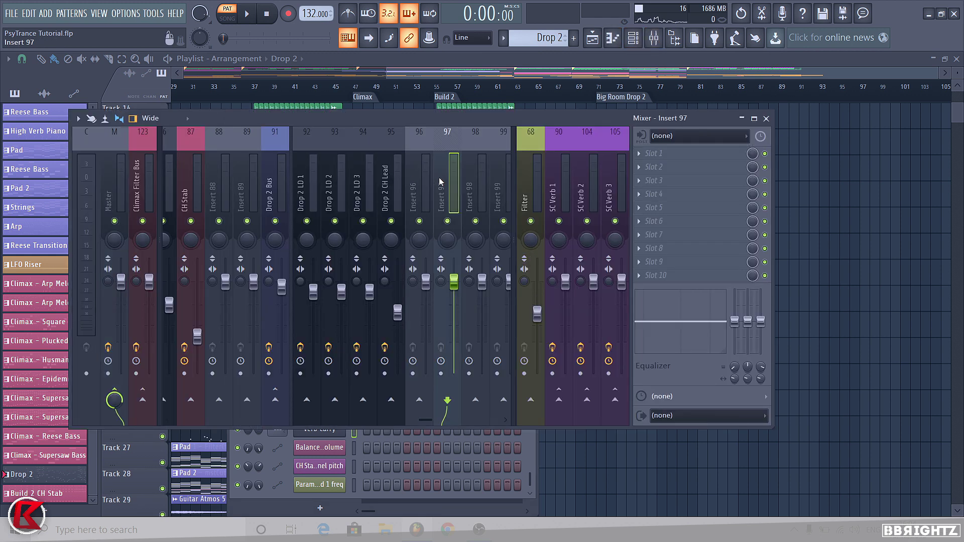
pyautogui.hotkey('ctrl', 'l')
# Load Fruity peak controller in slot 1 of the Verb Carry track with its output muted, and test it with repeated notes.
pyautogui.click(654, 169)
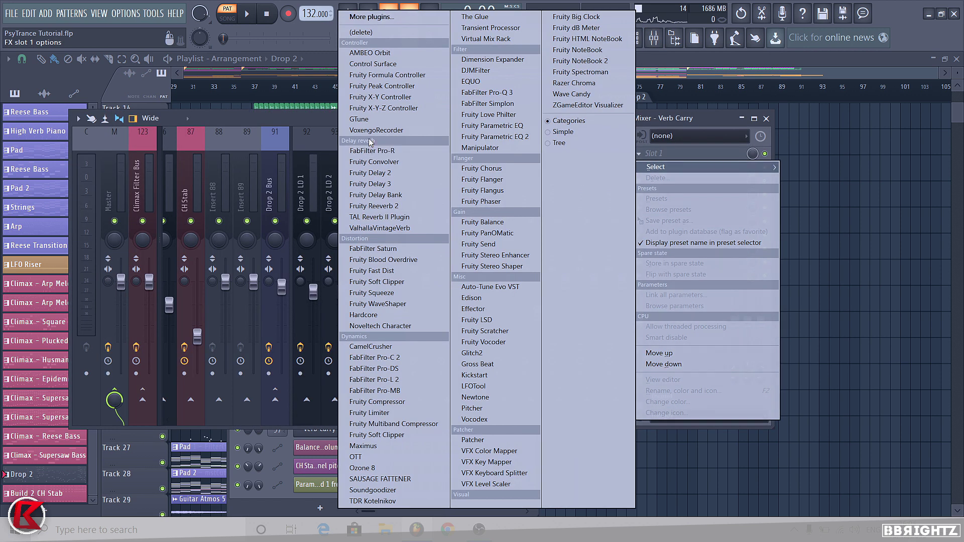
pyautogui.click(387, 86)
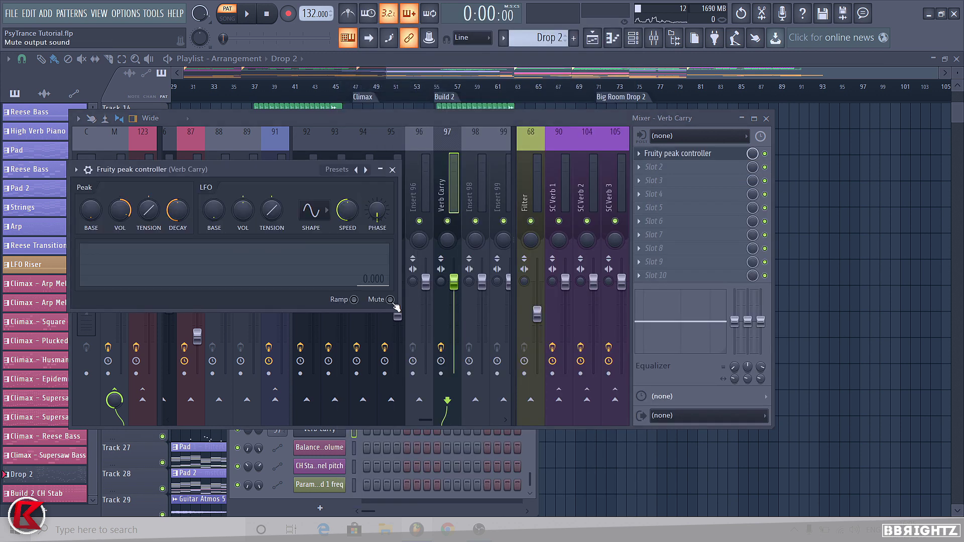
pyautogui.press('m')
pyautogui.press('m')
pyautogui.press('m')
pyautogui.press('m')
pyautogui.press('m')
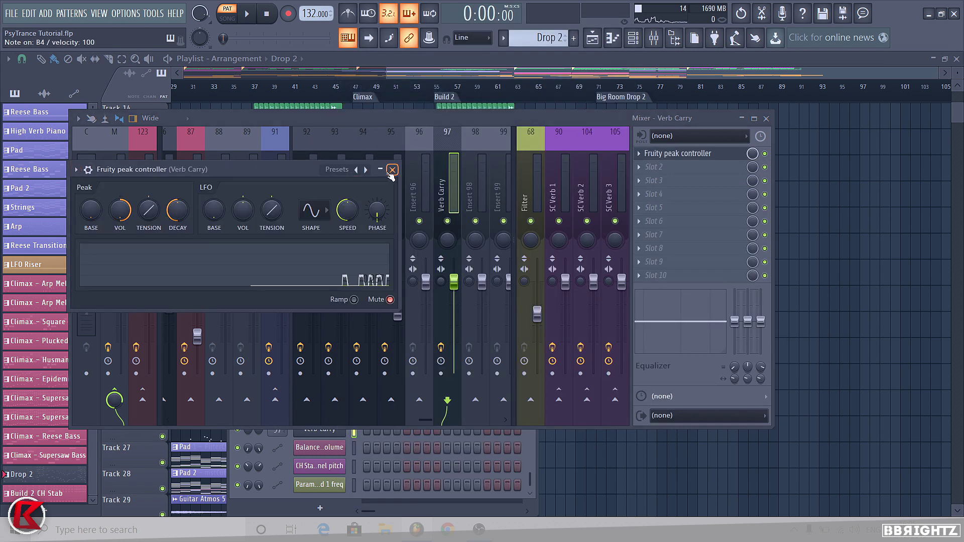
pyautogui.click(392, 170)
# Link the ValhallaVintageVerb mix level on the Drop 2 Bus to Peak ctrl - Peak with the Inverted mapping formula.
pyautogui.click(281, 198)
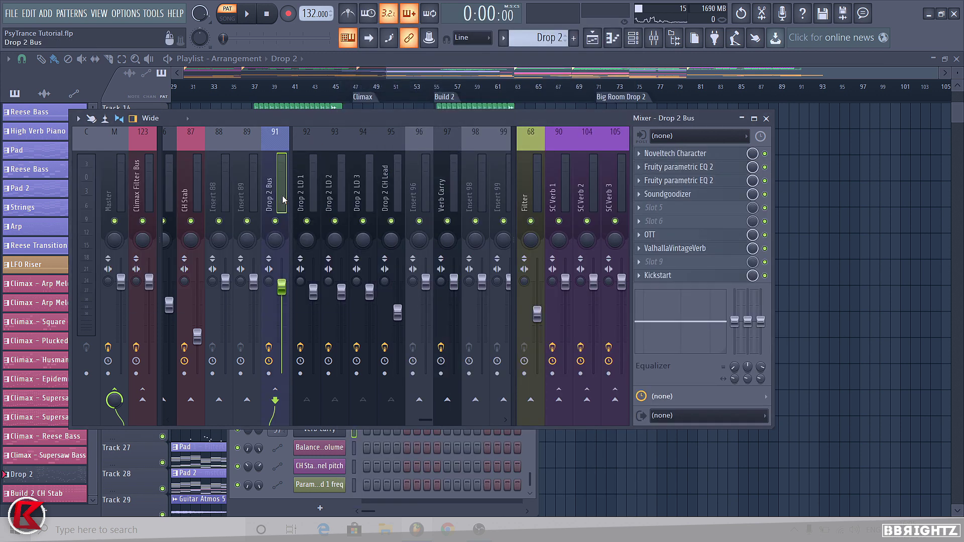
pyautogui.rightClick(751, 250)
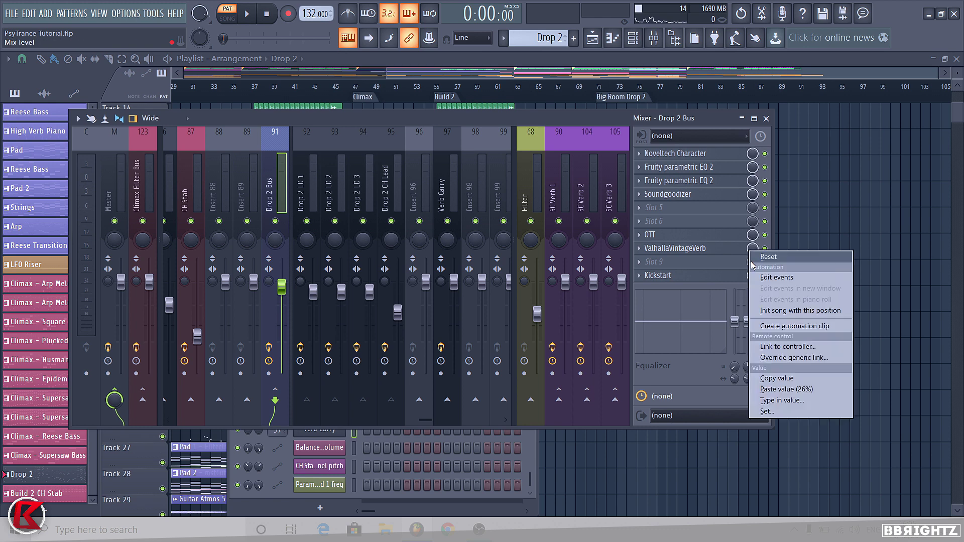
pyautogui.click(773, 347)
pyautogui.click(471, 233)
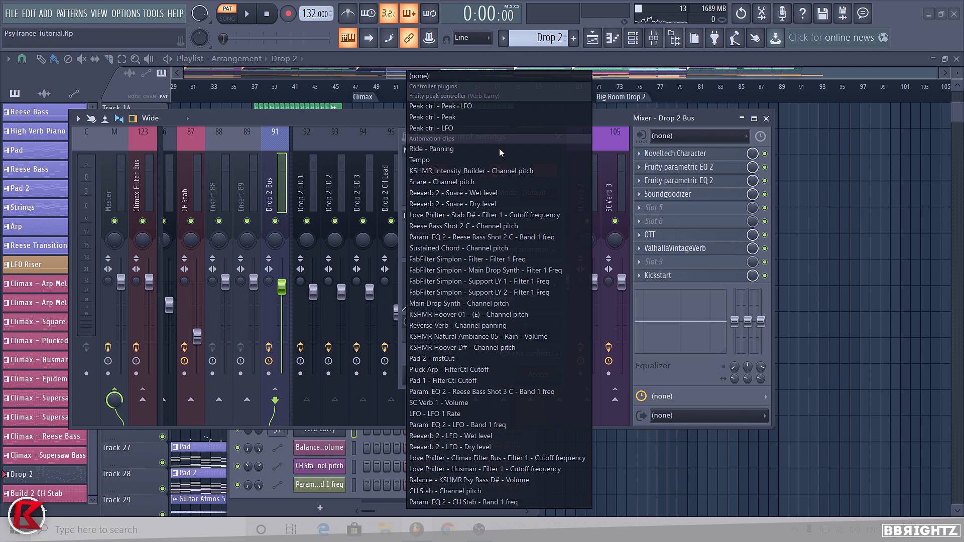
pyautogui.click(463, 117)
pyautogui.click(555, 285)
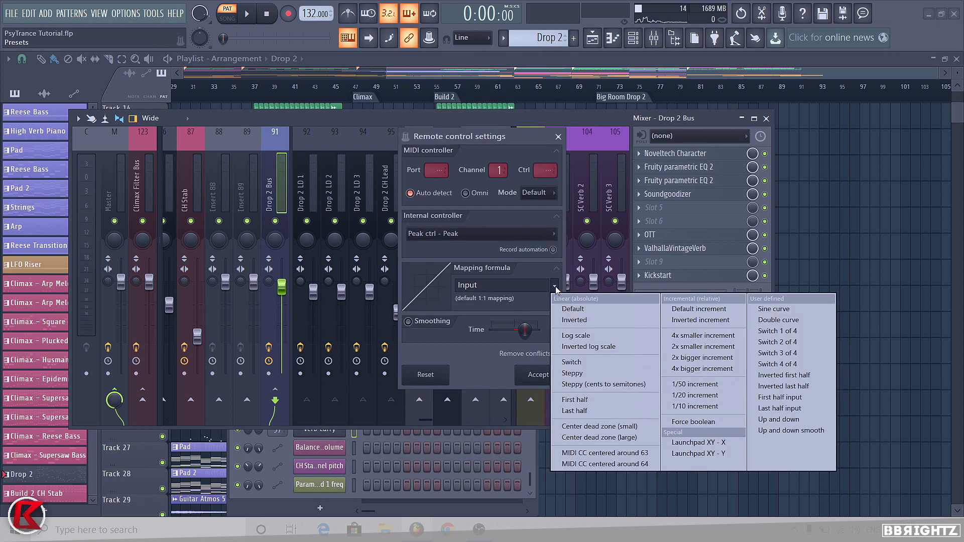
pyautogui.click(575, 320)
pyautogui.click(546, 375)
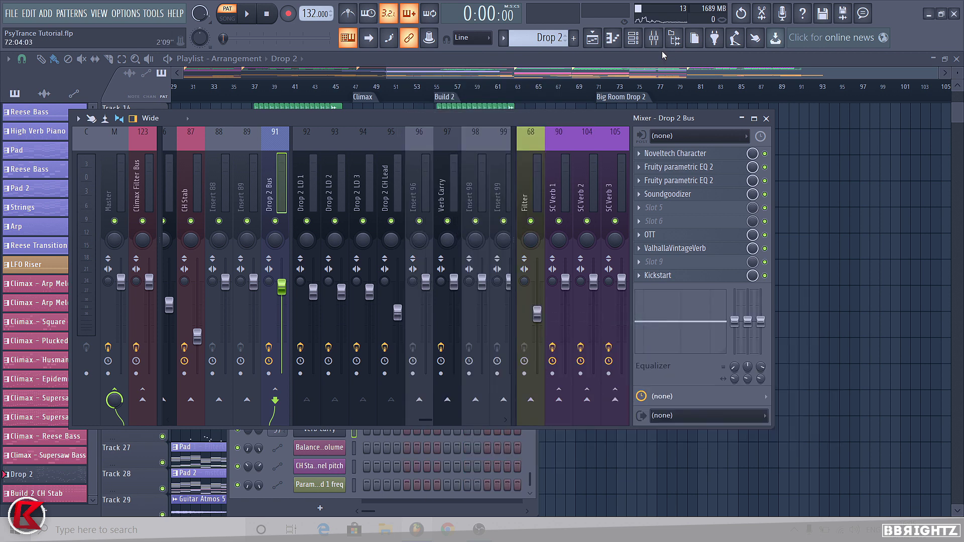
pyautogui.click(766, 118)
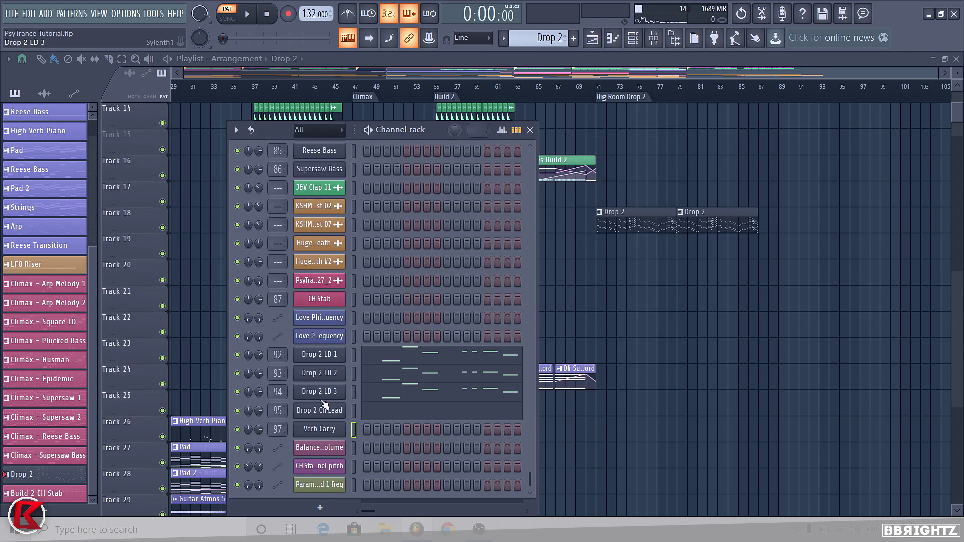
# Copy the Drop 2 LD 3 notes into the Verb Carry channel of the Drop 2 pattern.
pyautogui.click(352, 390)
pyautogui.press('Down')
pyautogui.press('Down')
pyautogui.hotkey('ctrl', 'v')
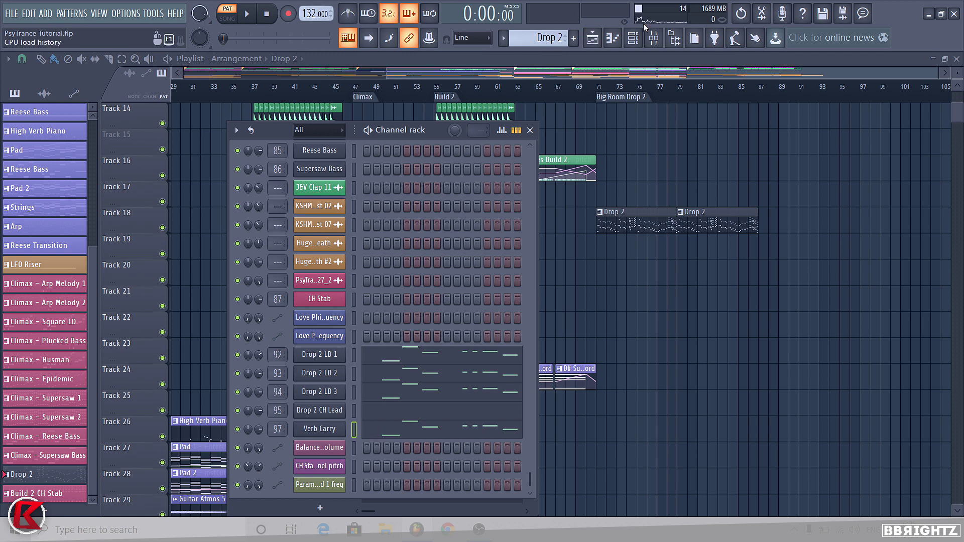
# Play the Drop 2 pattern and check how the reverb mix level on the Drop 2 Bus responds to Verb Carry.
pyautogui.click(652, 39)
pyautogui.press('space')
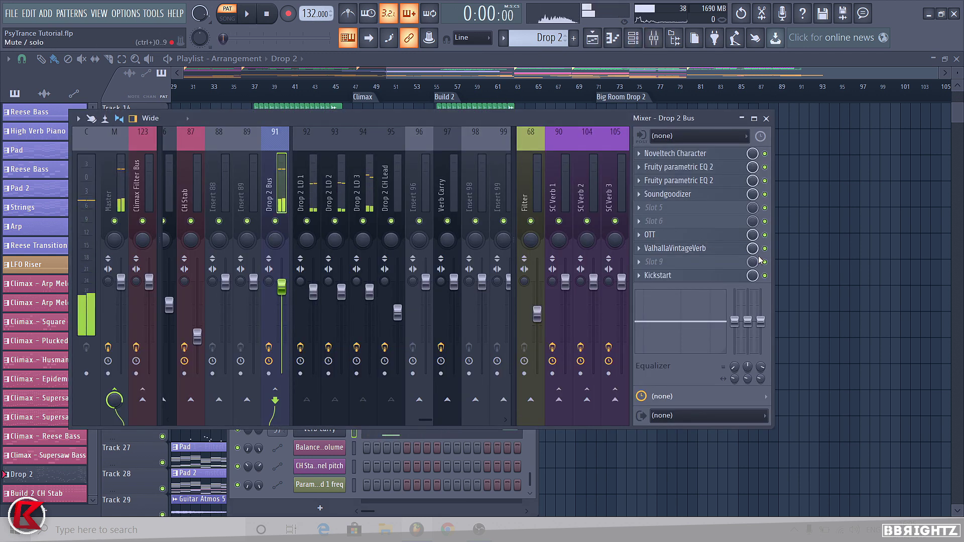
pyautogui.click(765, 119)
pyautogui.press('space')
pyautogui.click(653, 38)
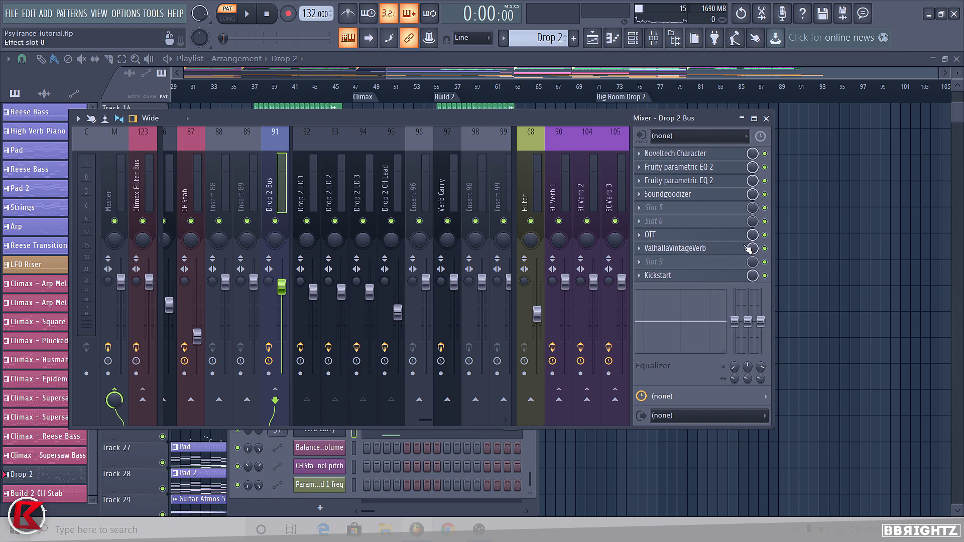
pyautogui.click(268, 437)
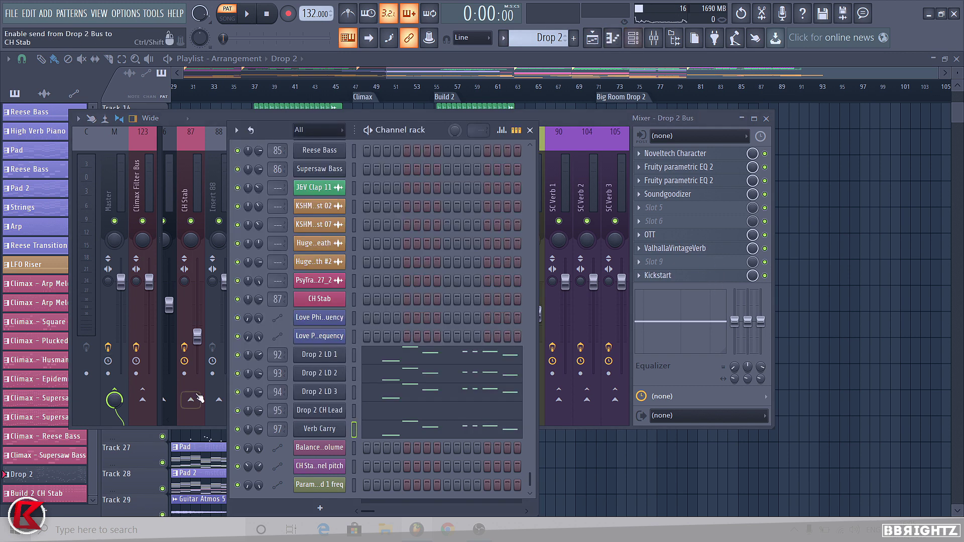
pyautogui.press('space')
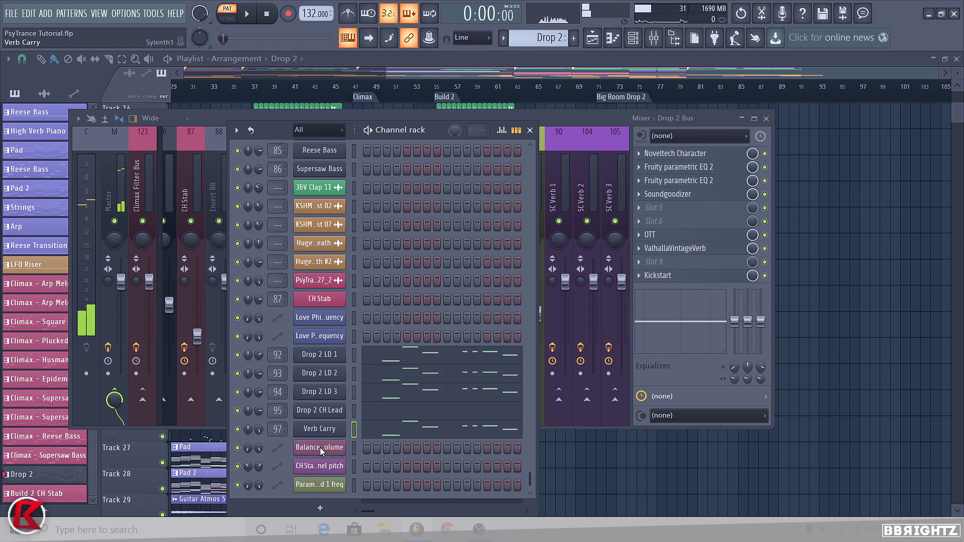
# Raise the volume in the Verb Carry channel's levels adjustment and return to its Sylenth1 view before closing it.
pyautogui.click(319, 429)
pyautogui.click(202, 116)
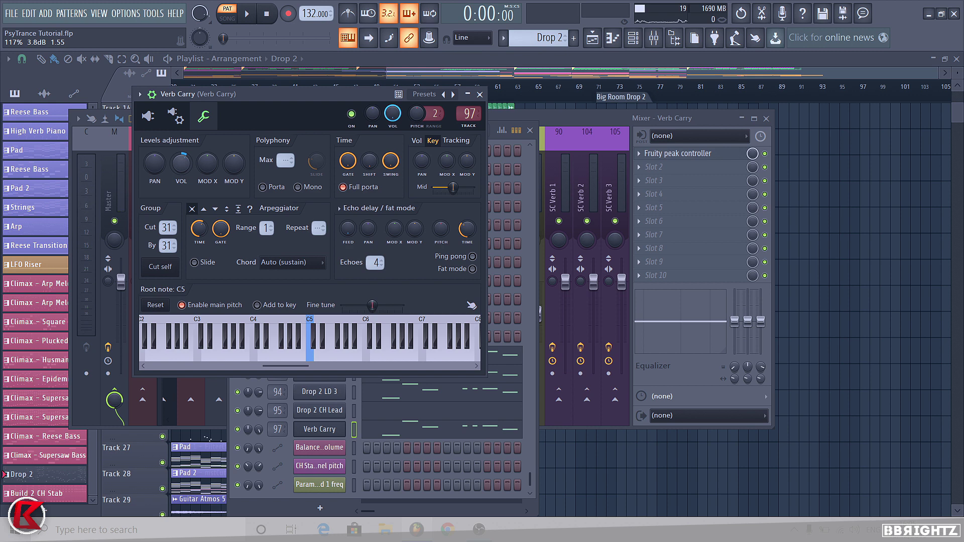
pyautogui.click(185, 165)
pyautogui.click(149, 116)
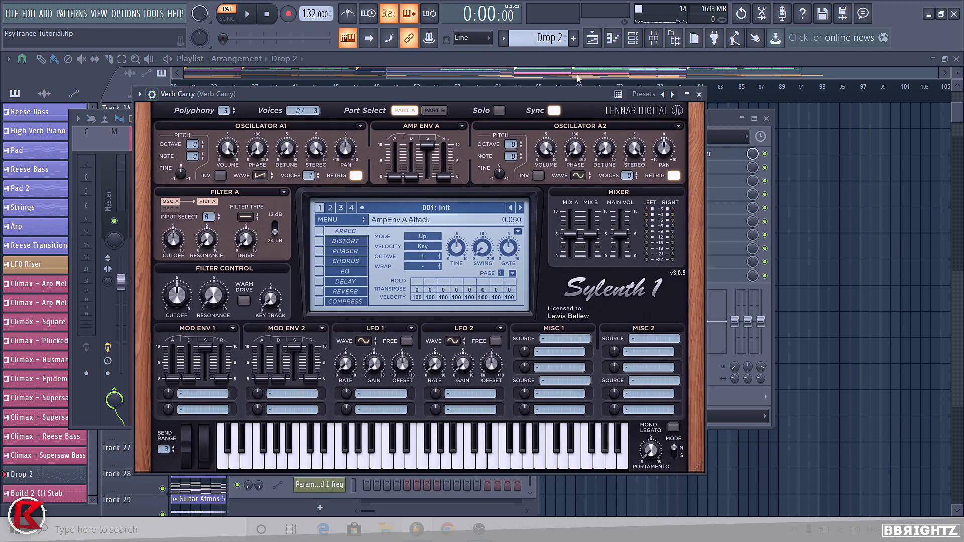
pyautogui.click(697, 93)
# Select the Drop 2 Bus in the mixer and audition the Drop 2 pattern with the louder Verb Carry channel.
pyautogui.click(598, 132)
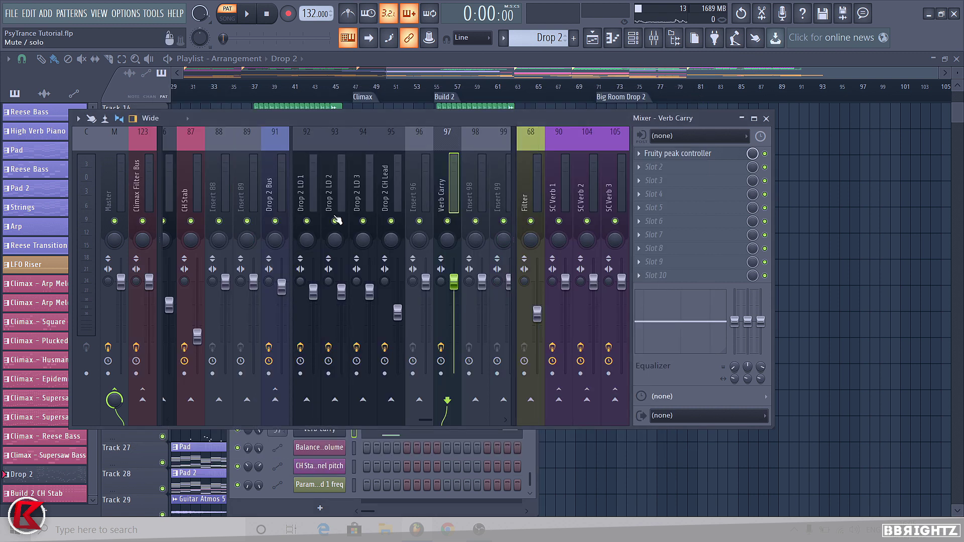
pyautogui.click(266, 191)
pyautogui.press('space')
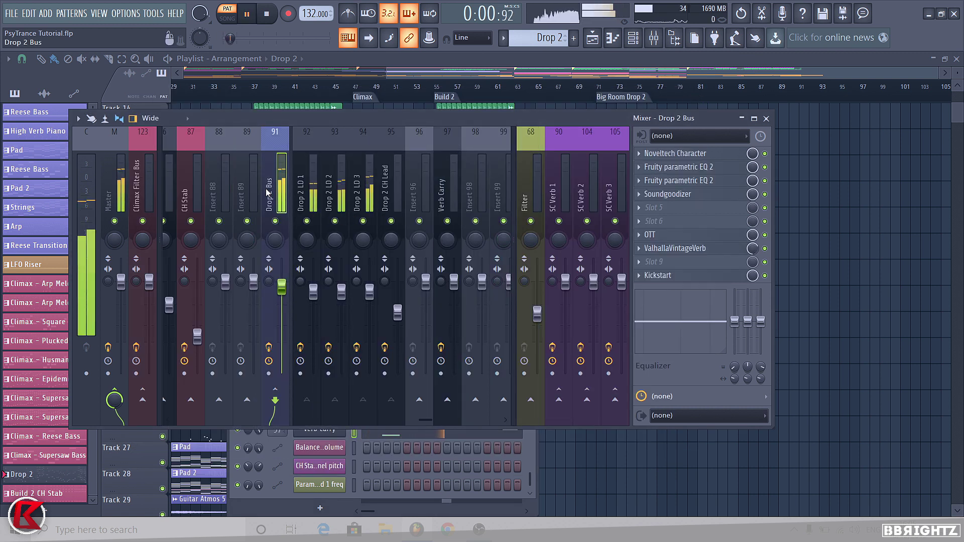
pyautogui.click(861, 206)
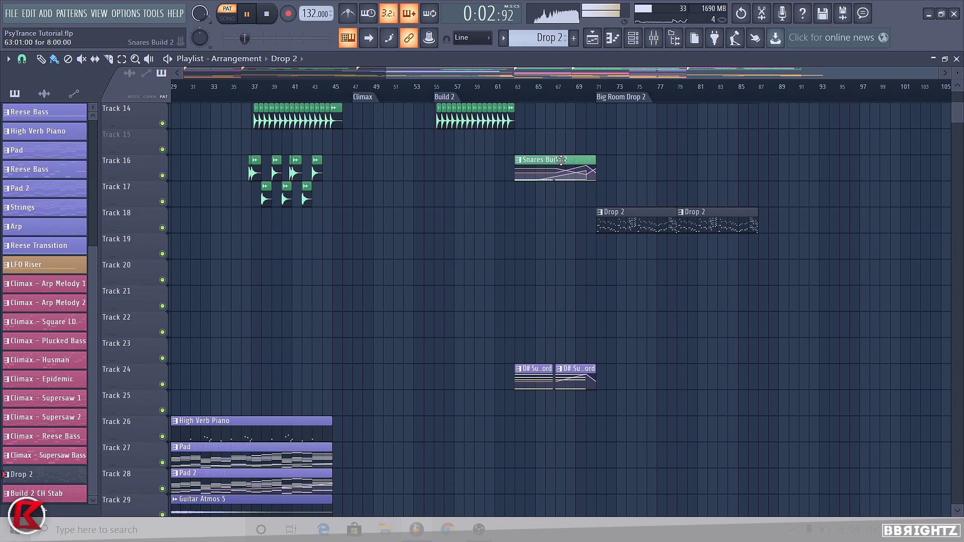
pyautogui.press('space')
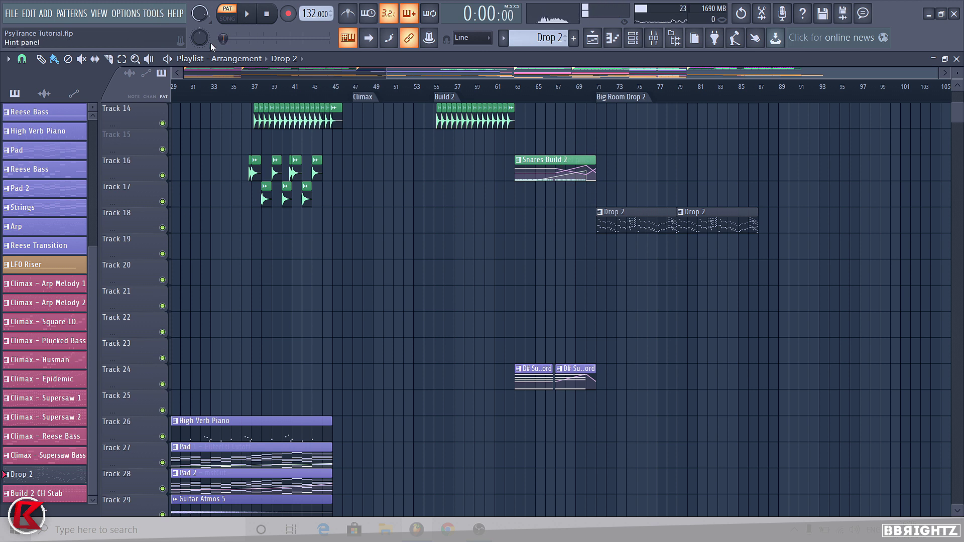
# Play the arrangement from the Big Room Drop 2 marker and review the Drop 2 channels in the channel rack.
pyautogui.click(601, 92)
pyautogui.press('space')
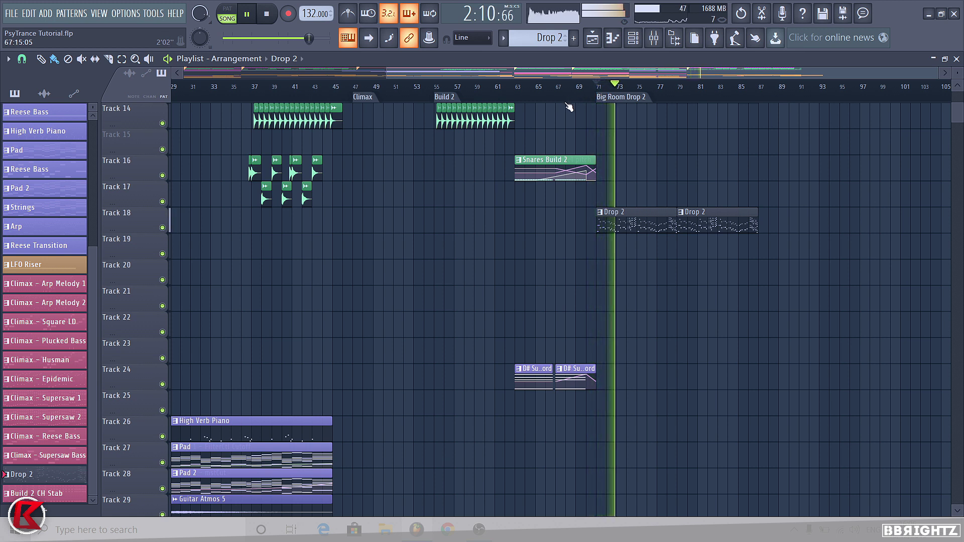
pyautogui.press('space')
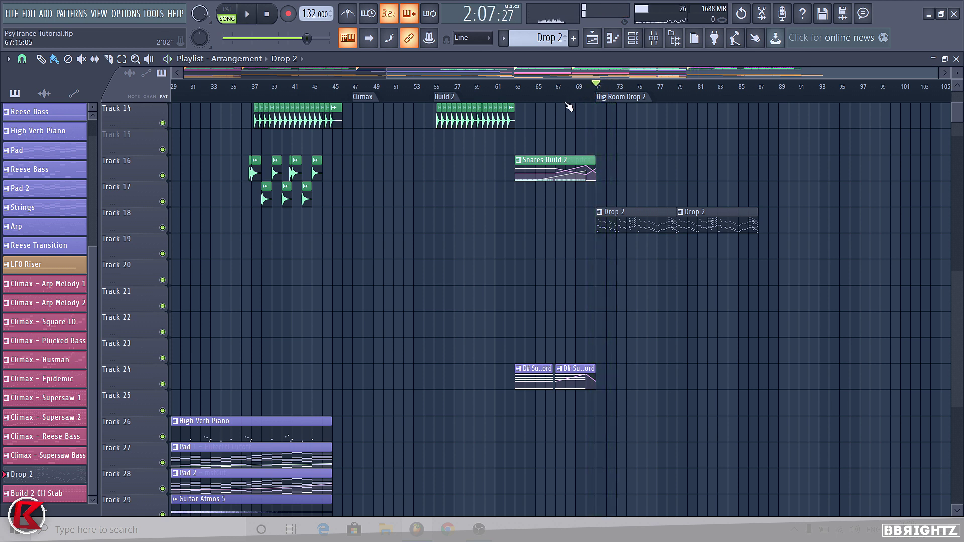
pyautogui.click(642, 42)
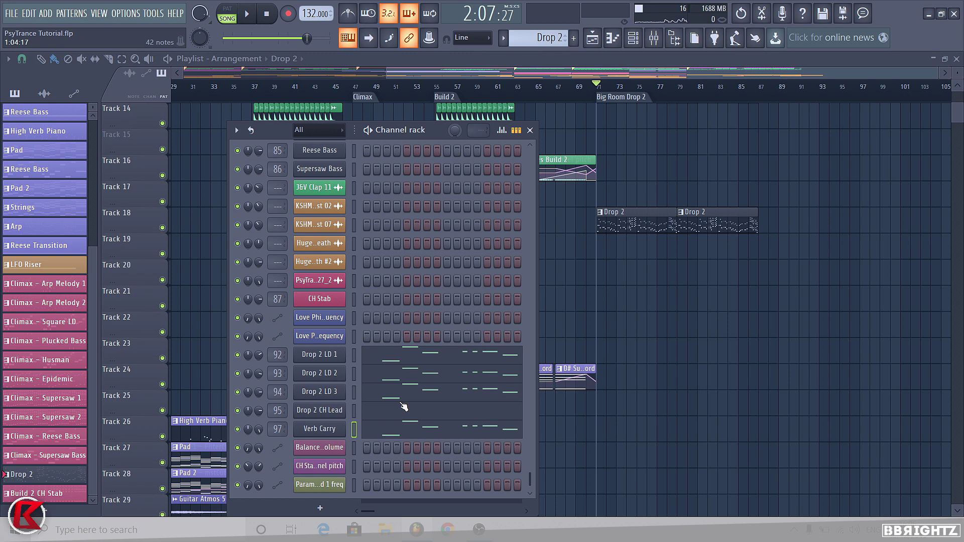
pyautogui.press('F6')
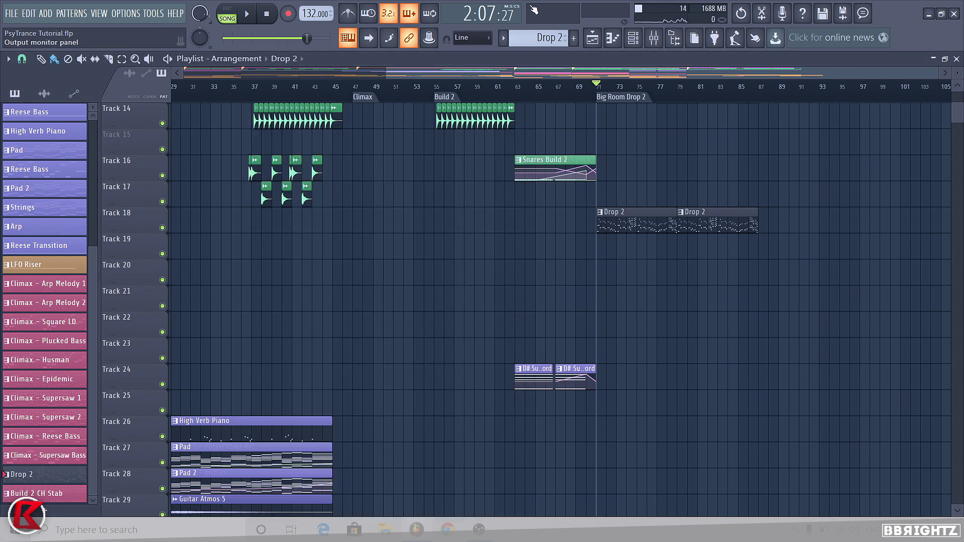
# Add a Drop 2 pattern clip at bar 63 on Track 18 and play the arrangement from the Build 2 marker.
pyautogui.scroll(5, 622, 338)
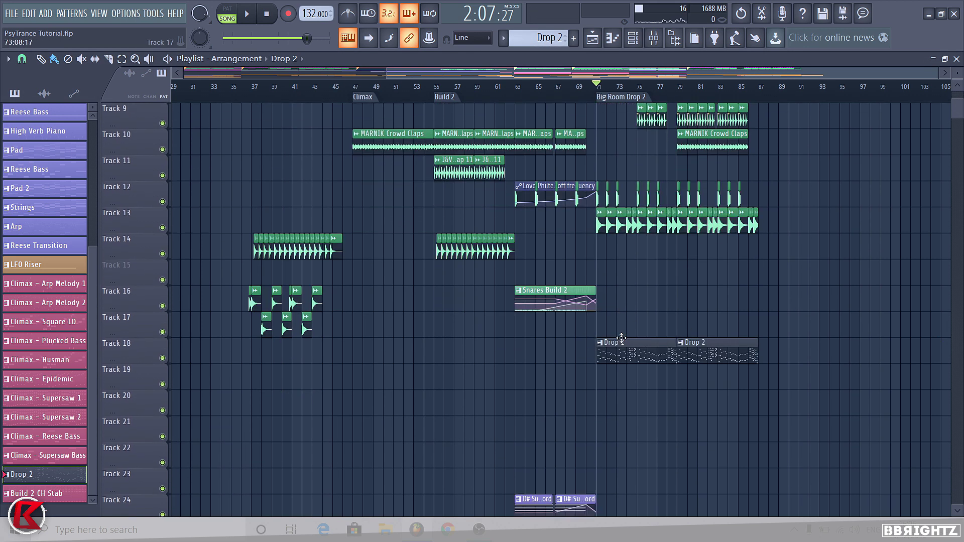
pyautogui.click(521, 355)
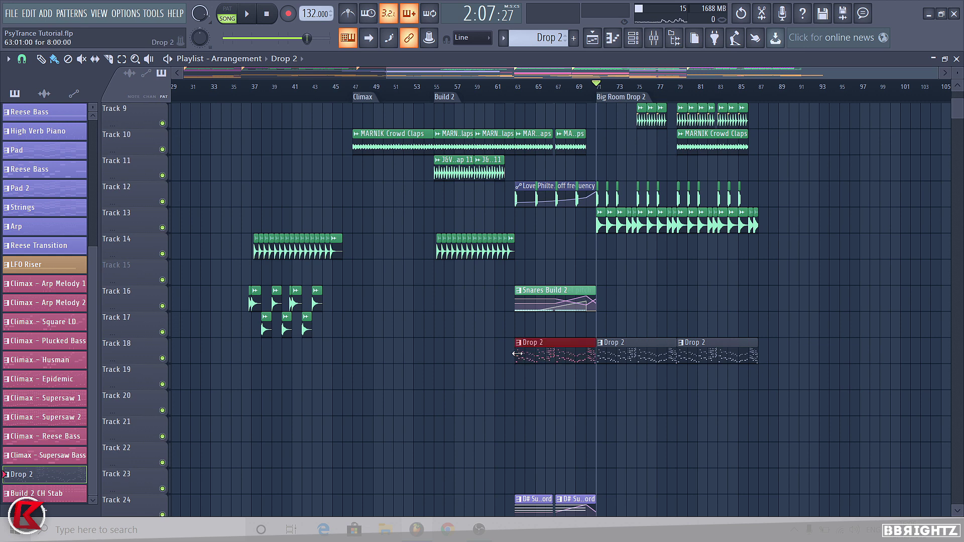
pyautogui.scroll(3, 523, 395)
pyautogui.click(303, 91)
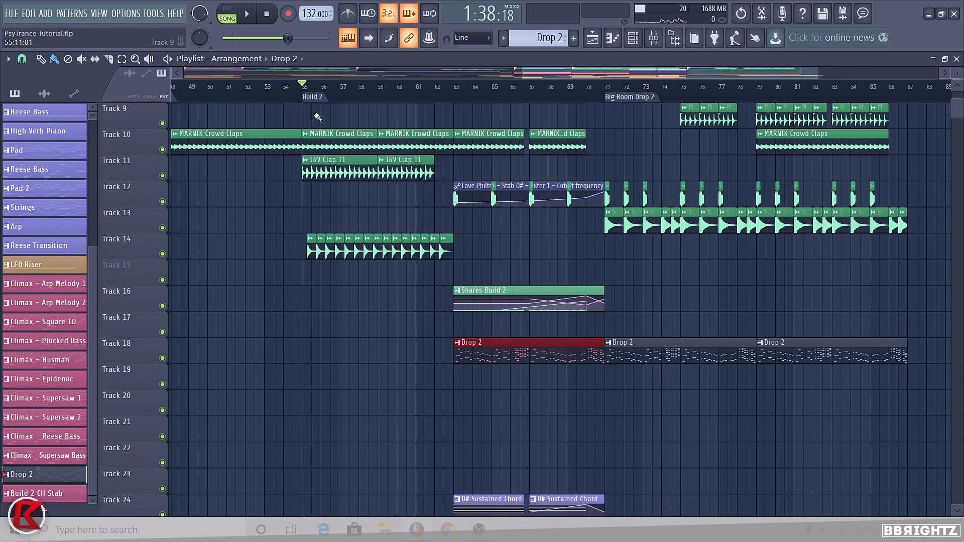
pyautogui.press('space')
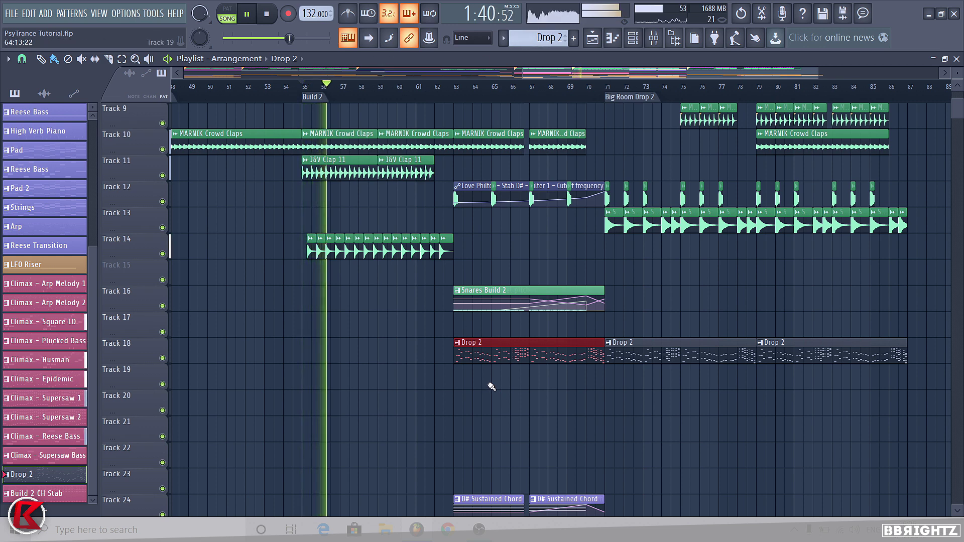
# Make the Drop 2 clip at bar 63 unique and rename its pattern Drop 2 Build Synths.
pyautogui.click(457, 342)
pyautogui.click(516, 419)
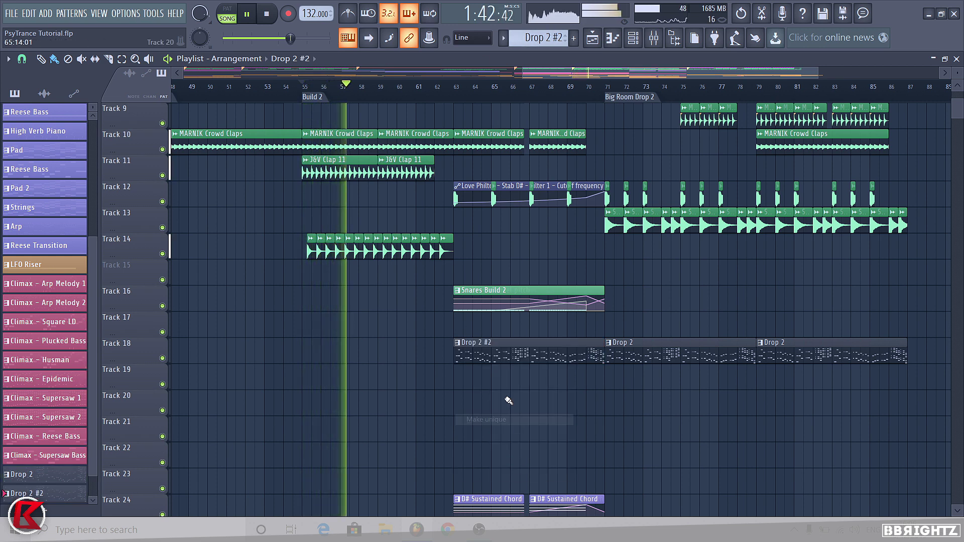
pyautogui.click(457, 342)
pyautogui.click(500, 397)
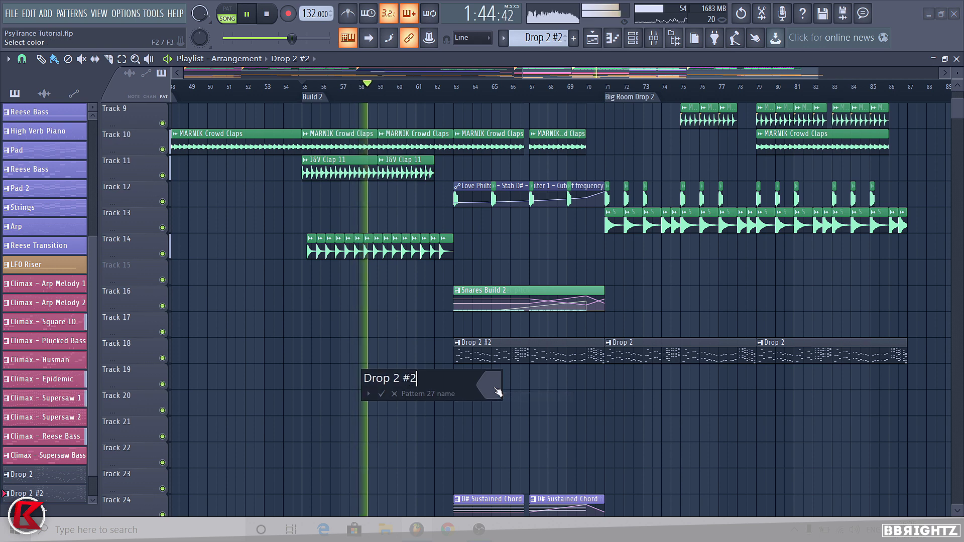
pyautogui.press('BackSpace')
pyautogui.press('BackSpace')
pyautogui.write('Build Synths')
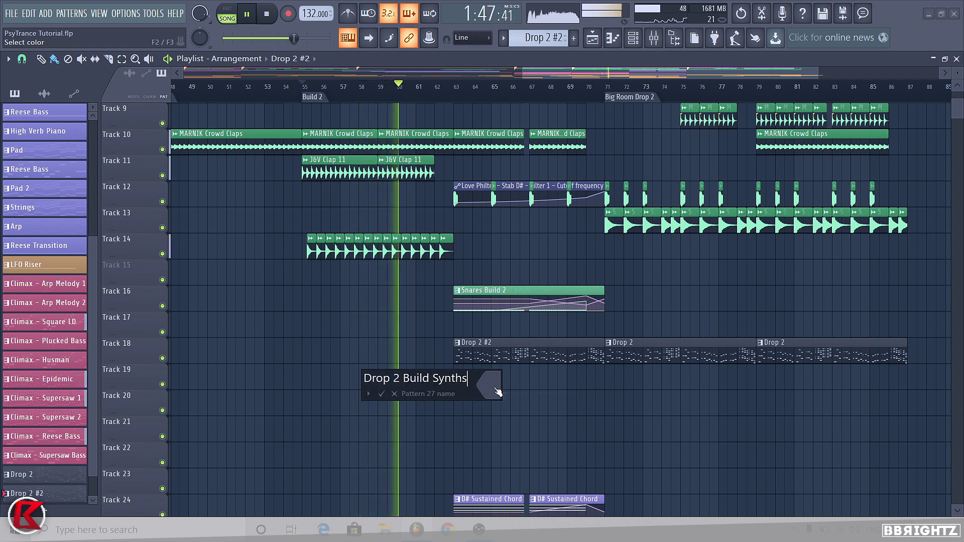
pyautogui.press('Return')
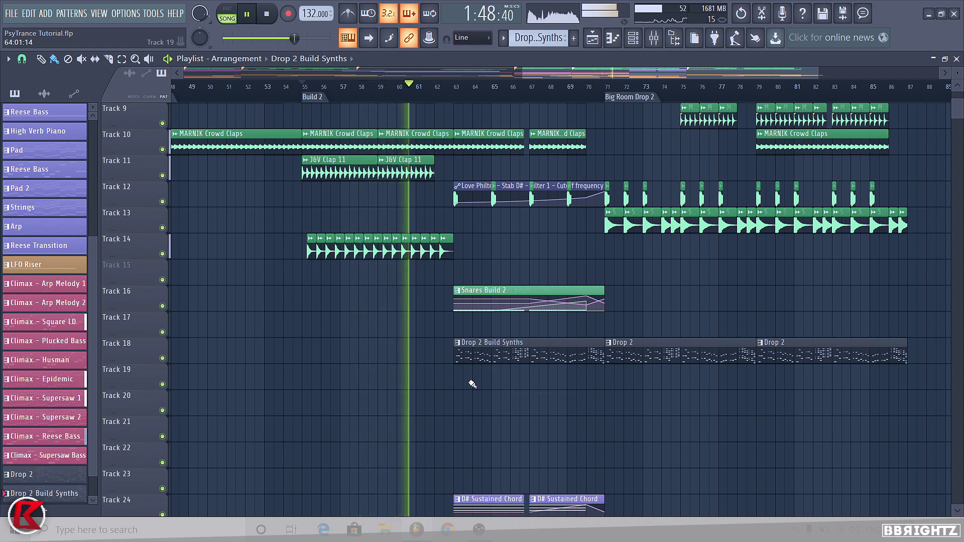
# Mute the Drop 2 Build Synths clip, shorten it to seven bars and stop playback.
pyautogui.keyDown('alt'); pyautogui.rightClick(476, 350); pyautogui.keyUp('alt')
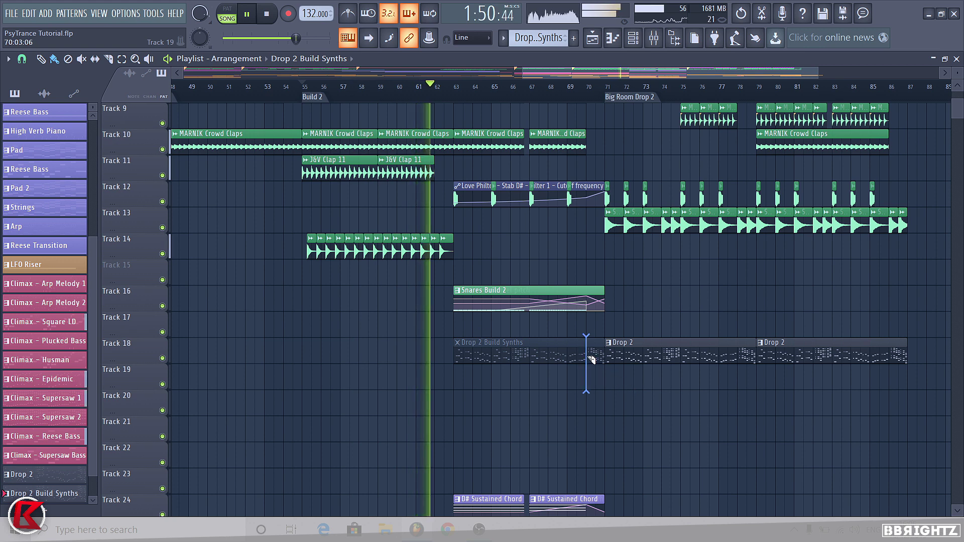
pyautogui.moveTo(604, 352); pyautogui.dragTo(586, 351)
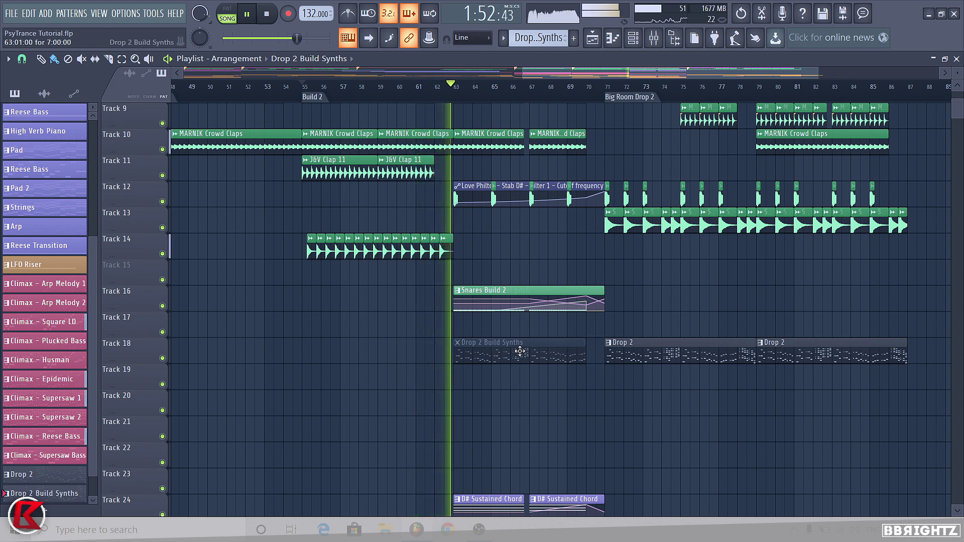
pyautogui.press('space')
# Move the Build 2 marker to bar 63 and select the section from there to Big Room Drop 2.
pyautogui.click(455, 100)
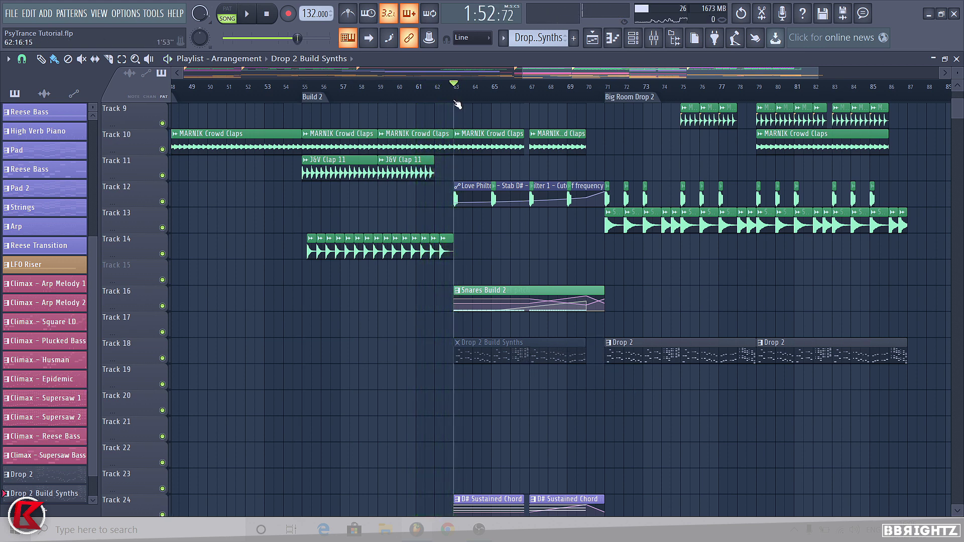
pyautogui.rightClick(455, 100)
pyautogui.click(430, 89)
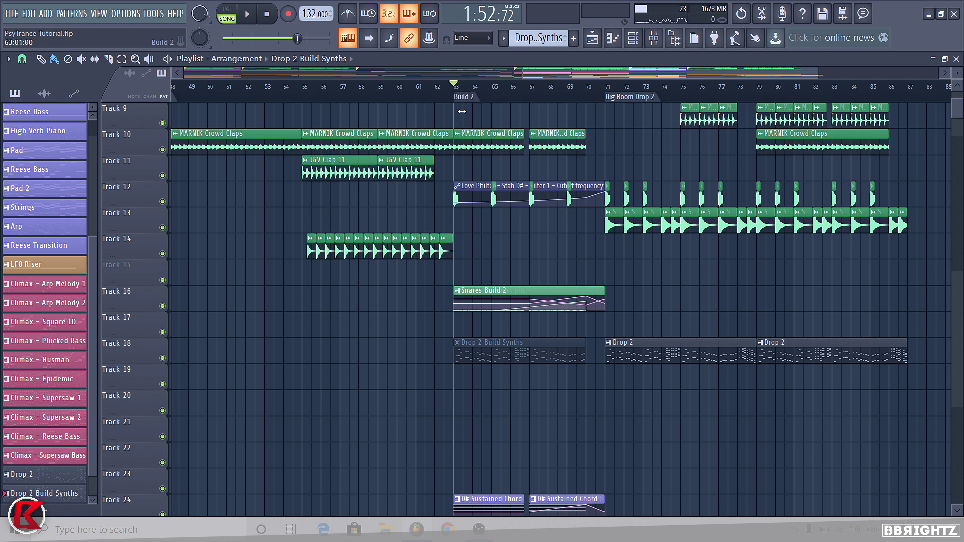
pyautogui.click(465, 101)
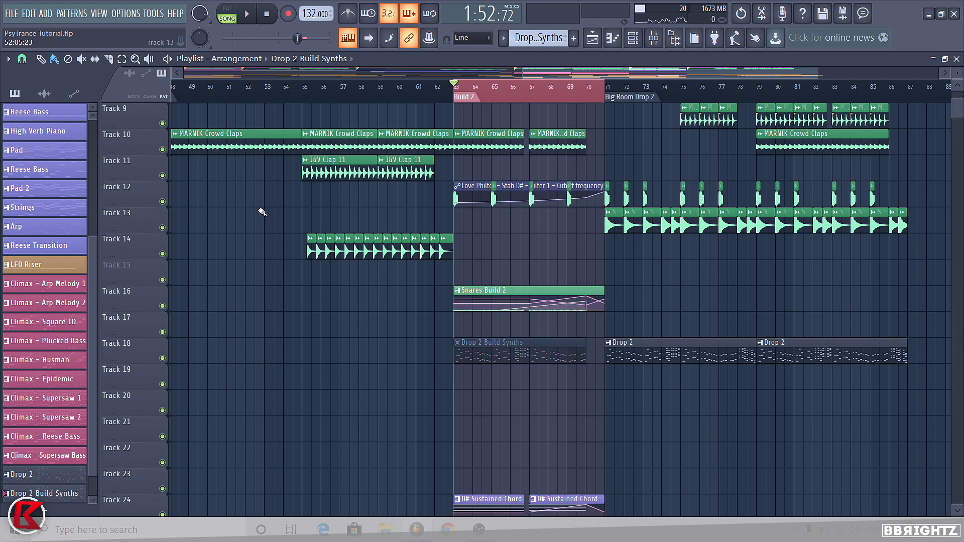
pyautogui.scroll(-2, 254, 112)
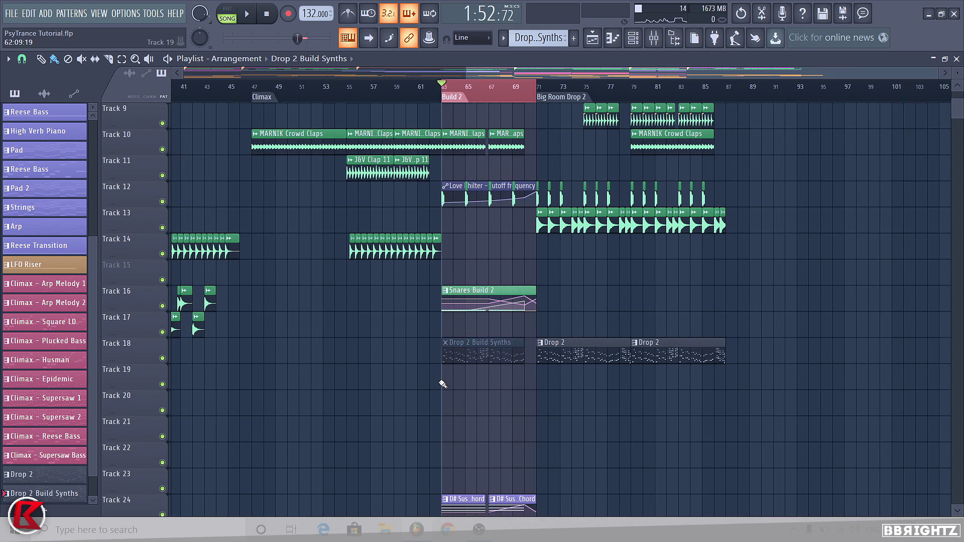
# Unmute the Drop 2 Build Synths clip, solo Track 18 and show the clip's pattern in the channel rack.
pyautogui.scroll(2, 466, 366)
pyautogui.keyDown('alt'); pyautogui.rightClick(488, 357); pyautogui.keyUp('alt')
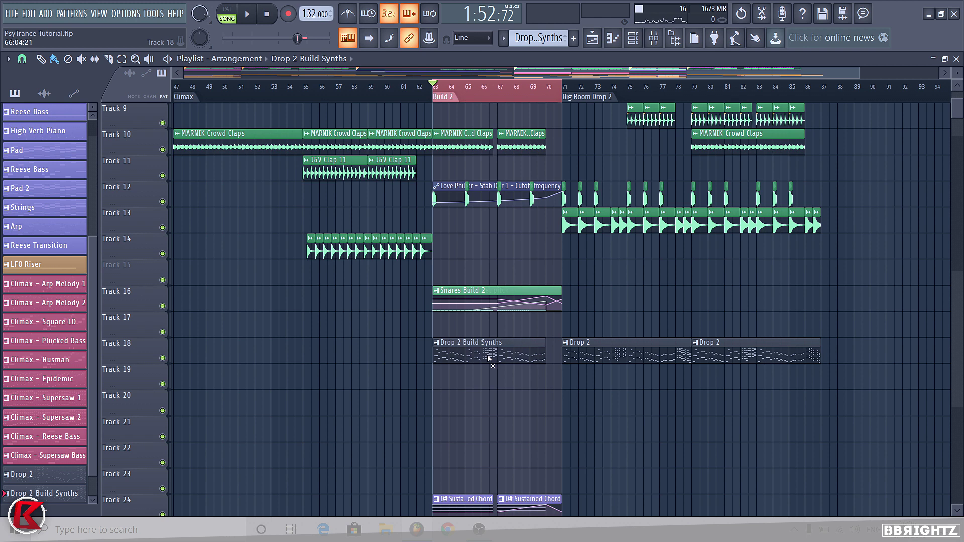
pyautogui.rightClick(162, 358)
pyautogui.click(504, 342)
pyautogui.click(633, 39)
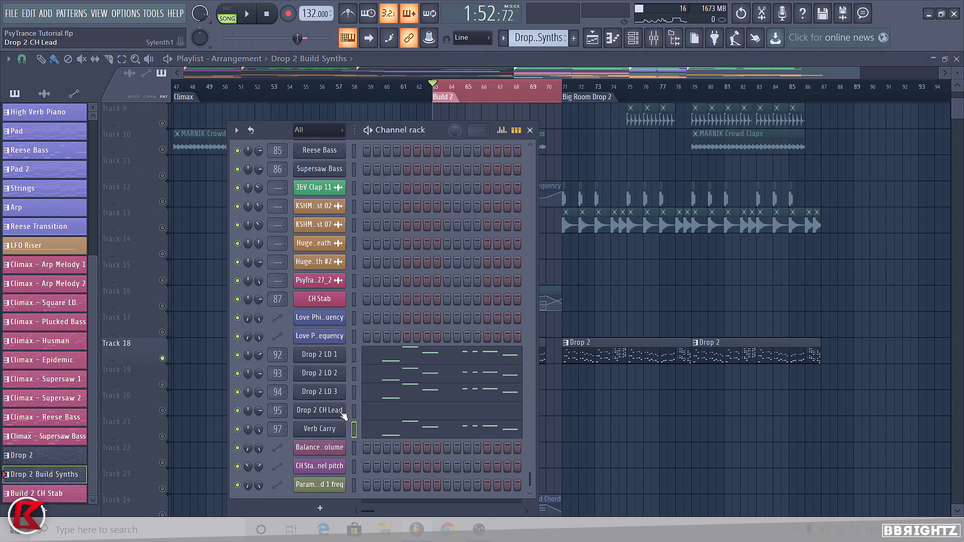
# Cut the Drop 2 CH Lead notes out of the build pattern and audition the Drop 2 LD 2 channel.
pyautogui.click(356, 398)
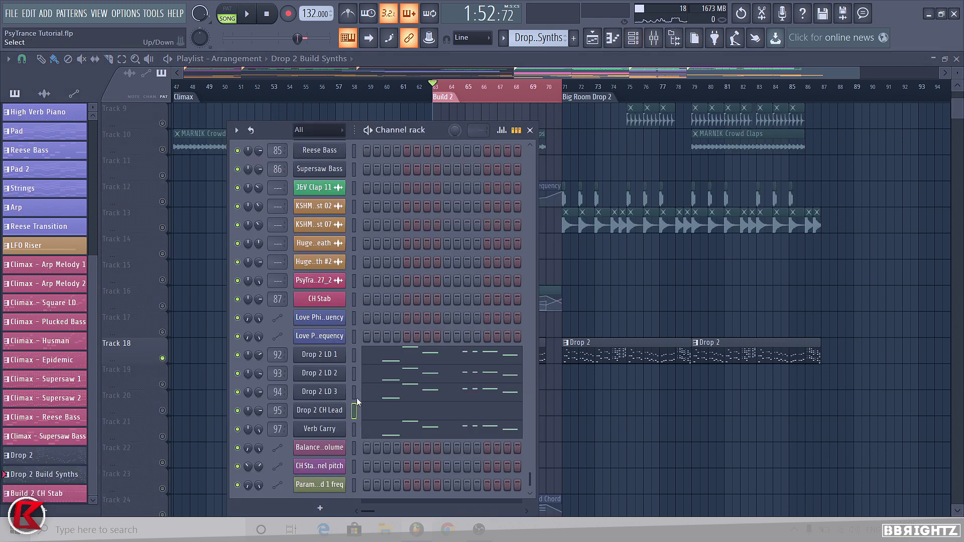
pyautogui.hotkey('ctrl', 'x')
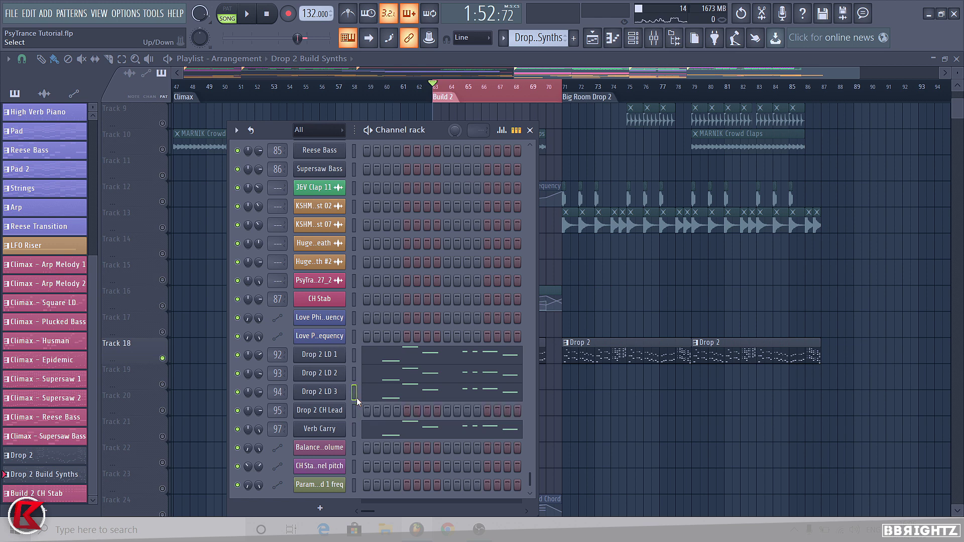
pyautogui.press('q')
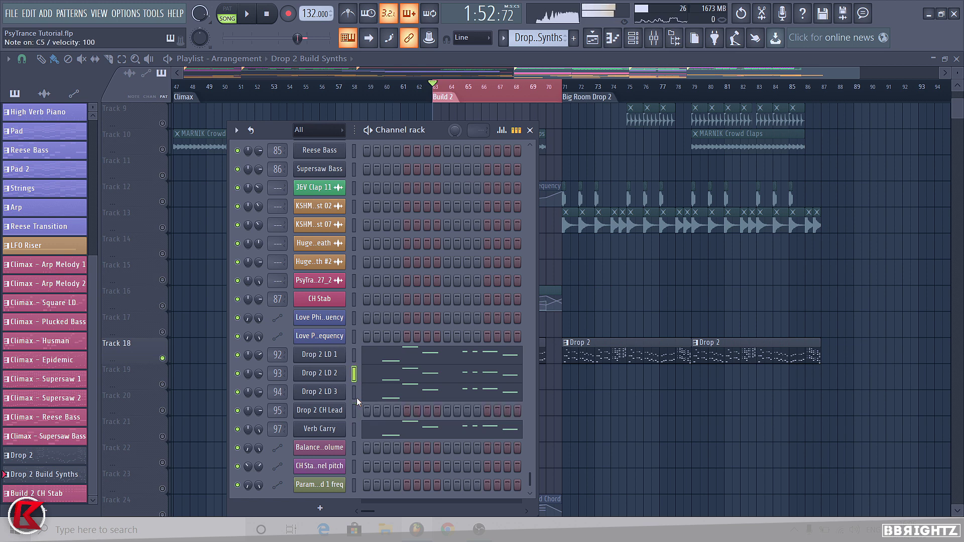
pyautogui.press('Up')
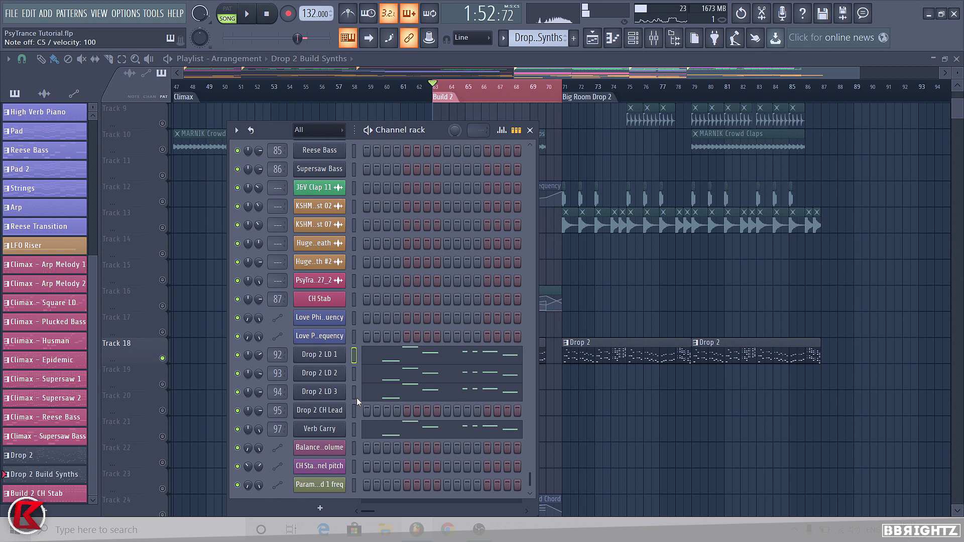
# Switch playback to pattern mode, preview the Drop 2 LD 3 channel, and cut and paste back its notes.
pyautogui.click(227, 13)
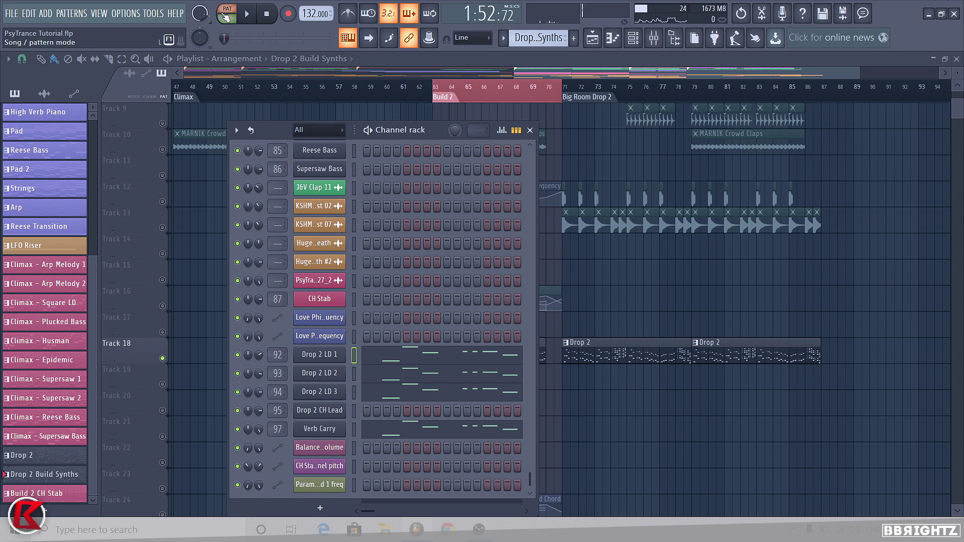
pyautogui.click(353, 391)
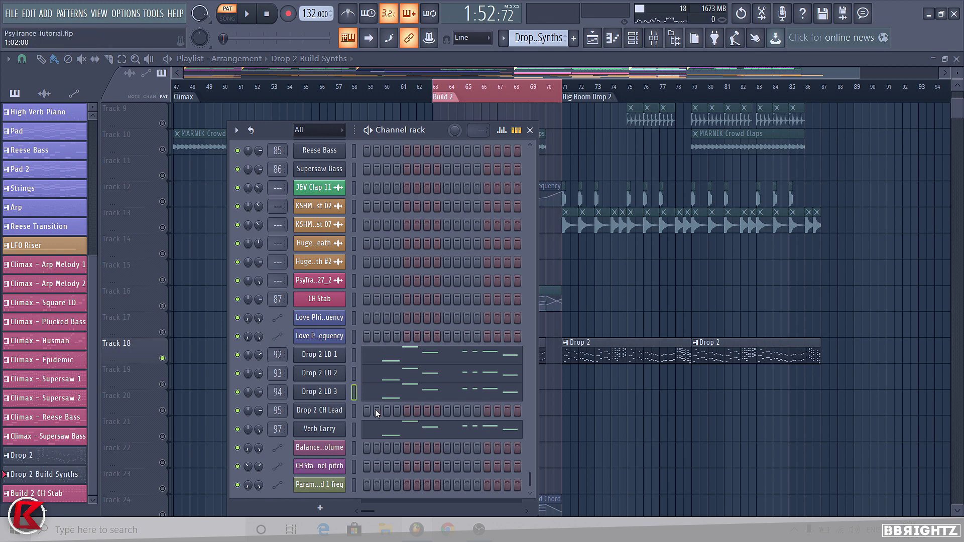
pyautogui.click(247, 14)
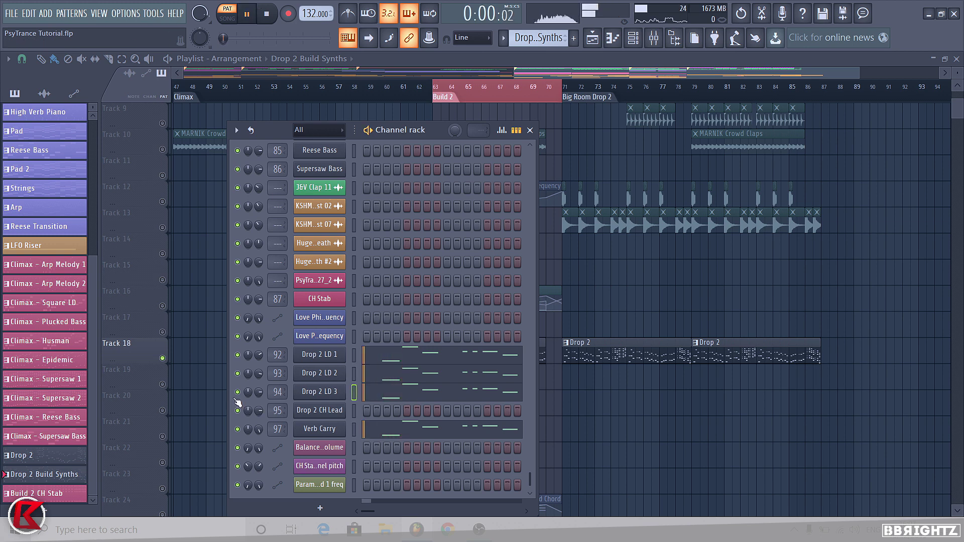
pyautogui.press('space')
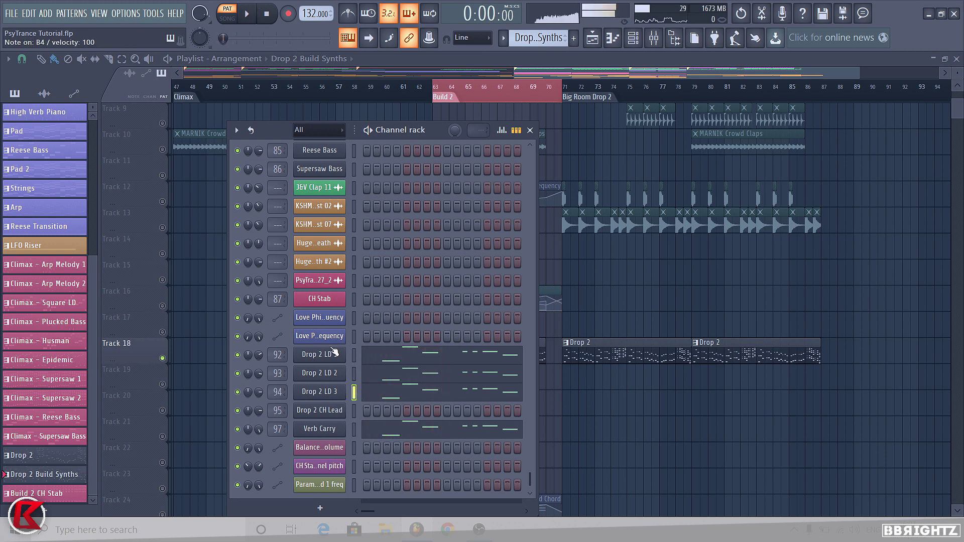
pyautogui.hotkey('ctrl', 'x')
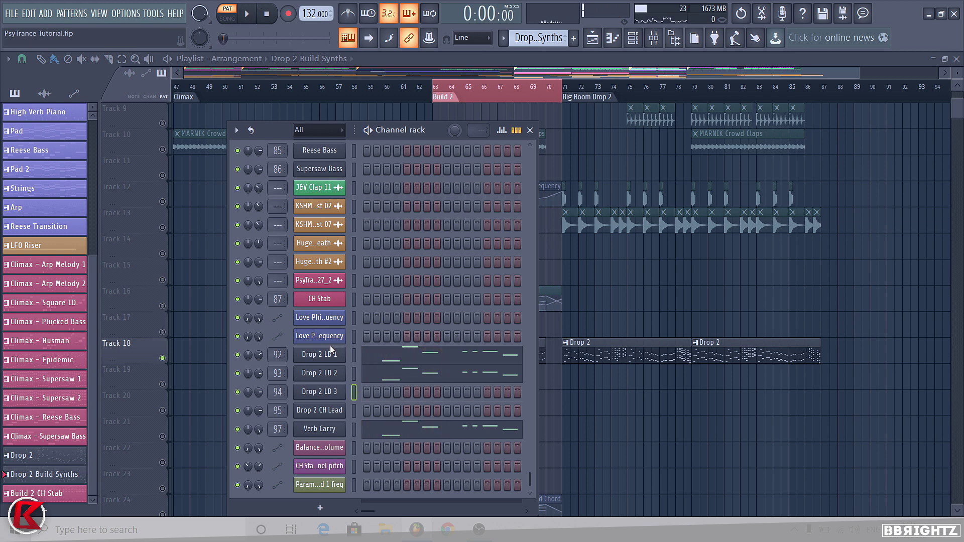
pyautogui.hotkey('ctrl', 'v')
# Delete the notes in the first four bars of Drop 2 LD 3.
pyautogui.click(386, 392)
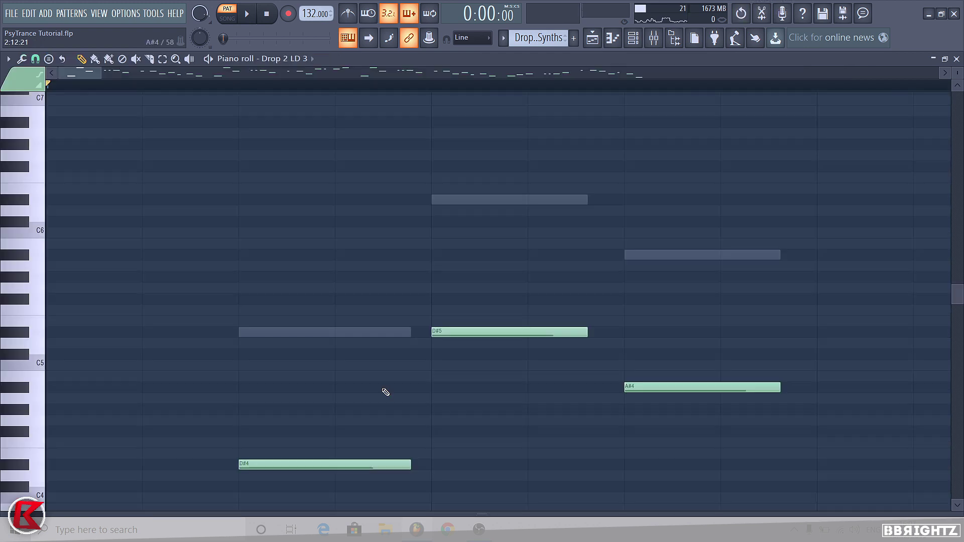
pyautogui.scroll(-8, 385, 392)
pyautogui.scroll(-1, 275, 353)
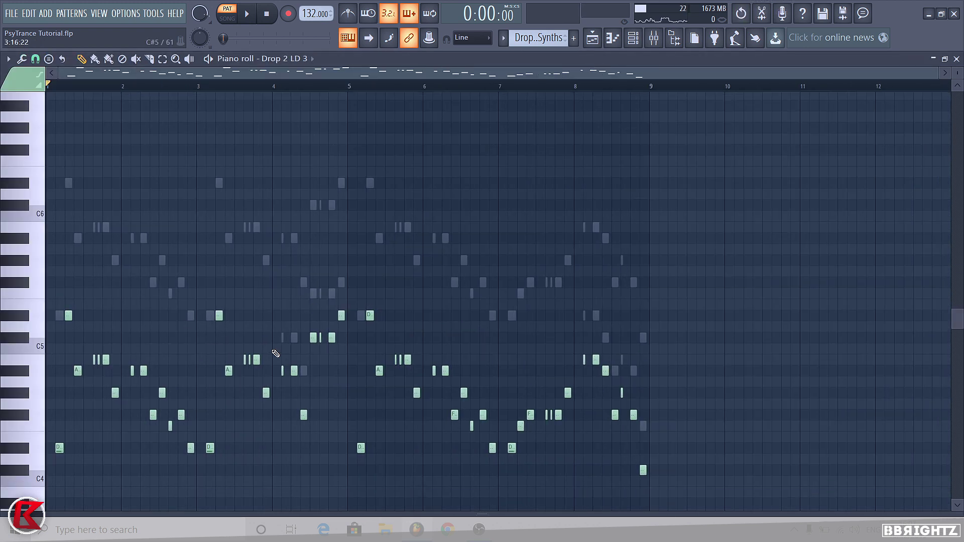
pyautogui.scroll(-3, 275, 353)
pyautogui.moveTo(351, 407); pyautogui.dragTo(50, 211)
pyautogui.press('Delete')
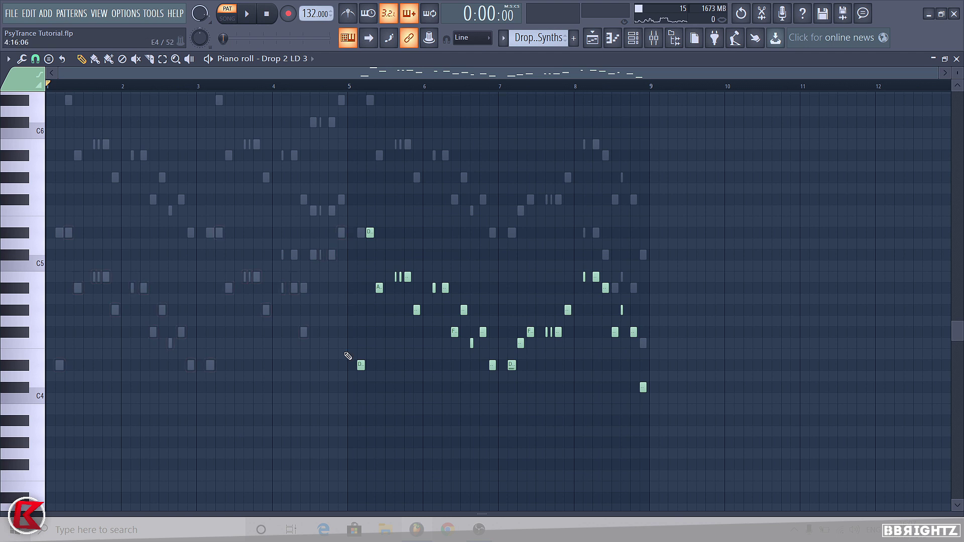
# Lower the B4 notes in bars 5 to 8 of Drop 2 LD 3 to D#4.
pyautogui.scroll(2, 437, 343)
pyautogui.click(318, 367)
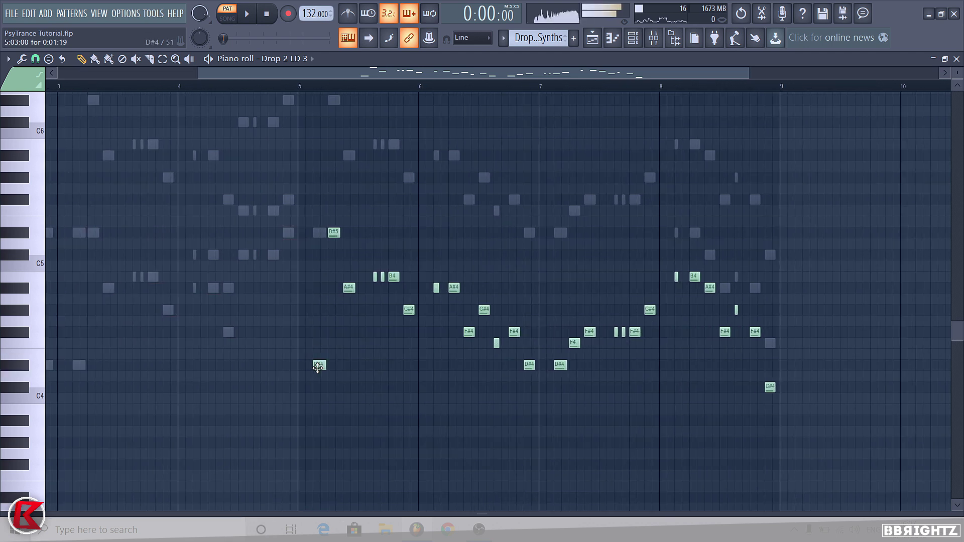
pyautogui.moveTo(312, 222); pyautogui.dragTo(763, 236)
pyautogui.moveTo(281, 260); pyautogui.dragTo(818, 284)
pyautogui.hotkey('shift', 'Down')
pyautogui.hotkey('shift', 'Down')
pyautogui.hotkey('shift', 'Down')
pyautogui.hotkey('shift', 'Down')
pyautogui.hotkey('shift', 'Down')
pyautogui.hotkey('shift', 'Down')
pyautogui.hotkey('shift', 'Down')
pyautogui.hotkey('shift', 'Down')
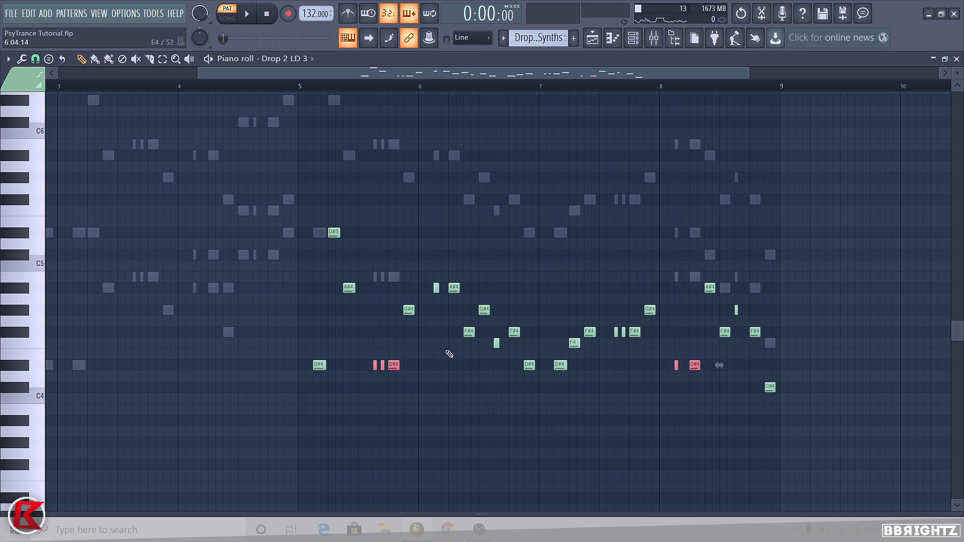
# Lower the A#4 and G#4 notes in bars 5 to 8 of Drop 2 LD 3 to D#4.
pyautogui.moveTo(329, 289); pyautogui.dragTo(776, 291)
pyautogui.hotkey('shift', 'Down')
pyautogui.hotkey('shift', 'Down')
pyautogui.hotkey('shift', 'Down')
pyautogui.hotkey('shift', 'Down')
pyautogui.hotkey('shift', 'Down')
pyautogui.hotkey('shift', 'Down')
pyautogui.hotkey('shift', 'Down')
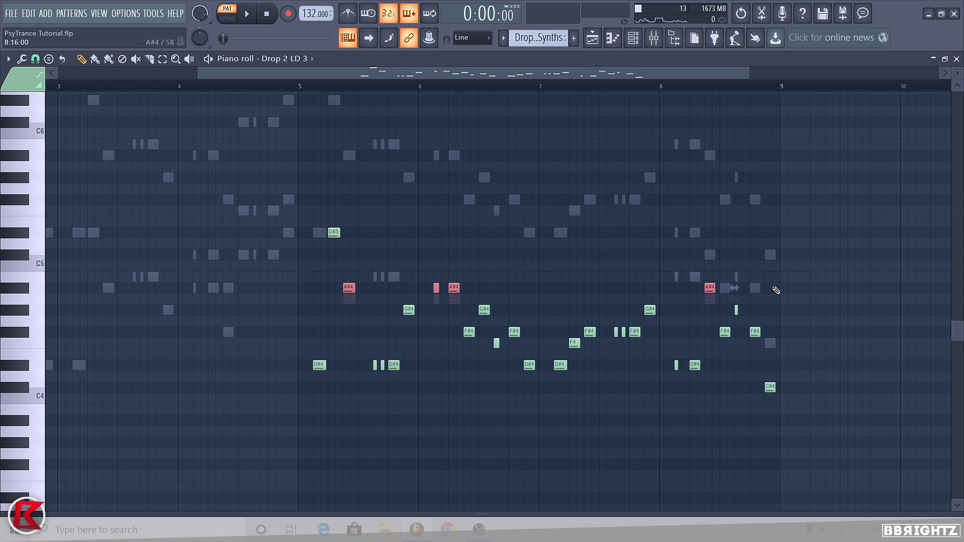
pyautogui.moveTo(390, 307); pyautogui.dragTo(762, 312)
pyautogui.hotkey('shift', 'Down')
pyautogui.hotkey('shift', 'Down')
pyautogui.hotkey('shift', 'Down')
pyautogui.hotkey('shift', 'Down')
pyautogui.hotkey('shift', 'Down')
# Lower the F#4 and F4 notes in bars 5 to 8 of Drop 2 LD 3 to D#4.
pyautogui.moveTo(420, 332); pyautogui.dragTo(813, 327)
pyautogui.hotkey('shift', 'Down')
pyautogui.hotkey('shift', 'Down')
pyautogui.hotkey('shift', 'Down')
pyautogui.moveTo(482, 344); pyautogui.dragTo(598, 354)
pyautogui.hotkey('shift', 'Down')
pyautogui.hotkey('shift', 'Down')
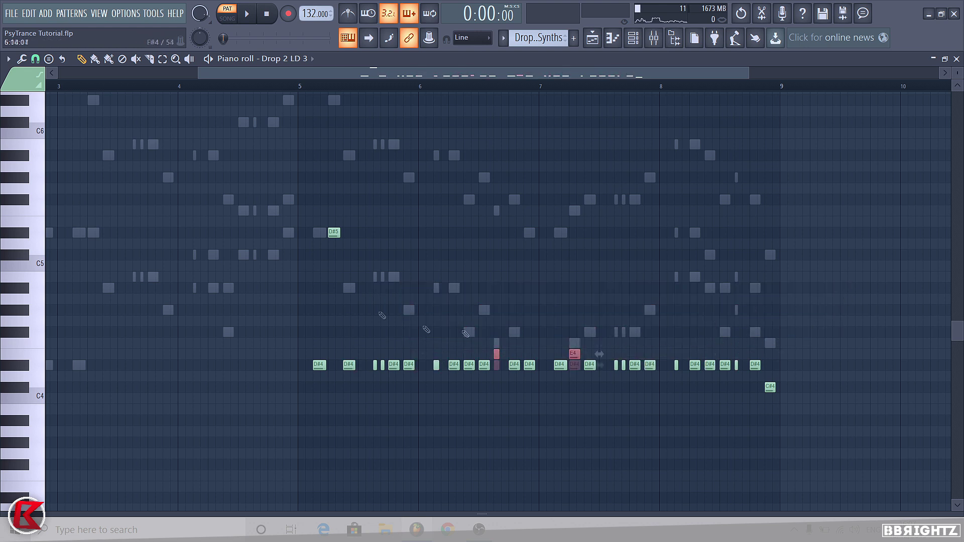
# Drop the D#5 note in bar 5 by an octave and raise the final C#4 note to D#4.
pyautogui.moveTo(322, 228); pyautogui.dragTo(347, 240)
pyautogui.hotkey('ctrl', 'Down')
pyautogui.moveTo(841, 405); pyautogui.dragTo(760, 383)
pyautogui.hotkey('shift', 'Up')
pyautogui.hotkey('shift', 'Up')
pyautogui.keyDown('ctrl'); pyautogui.click(794, 395); pyautogui.keyUp('ctrl')
# Clear the Drop 2 LD 1 notes from bar 5 onward and copy the Drop 2 LD 3 notes.
pyautogui.click(633, 40)
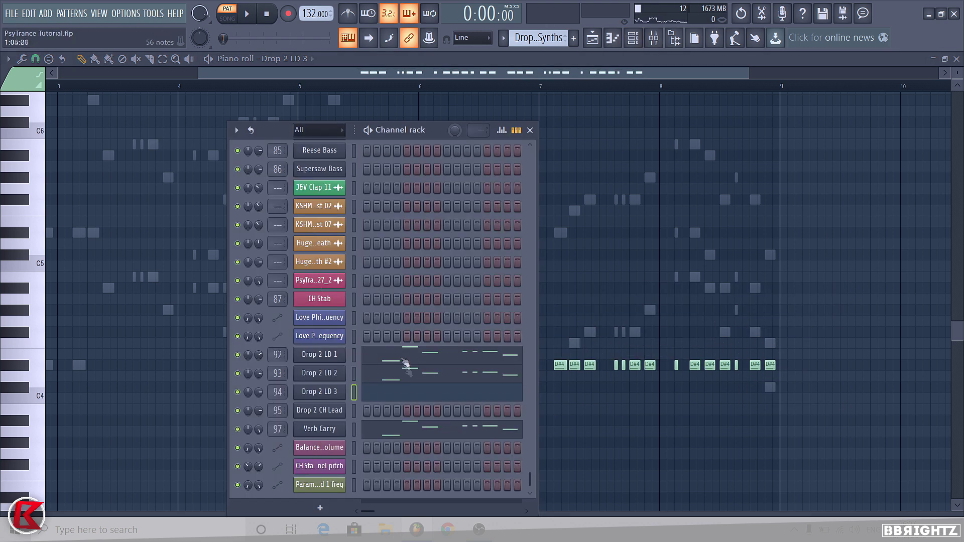
pyautogui.click(404, 360)
pyautogui.scroll(-3, 245, 246)
pyautogui.scroll(2, 272, 274)
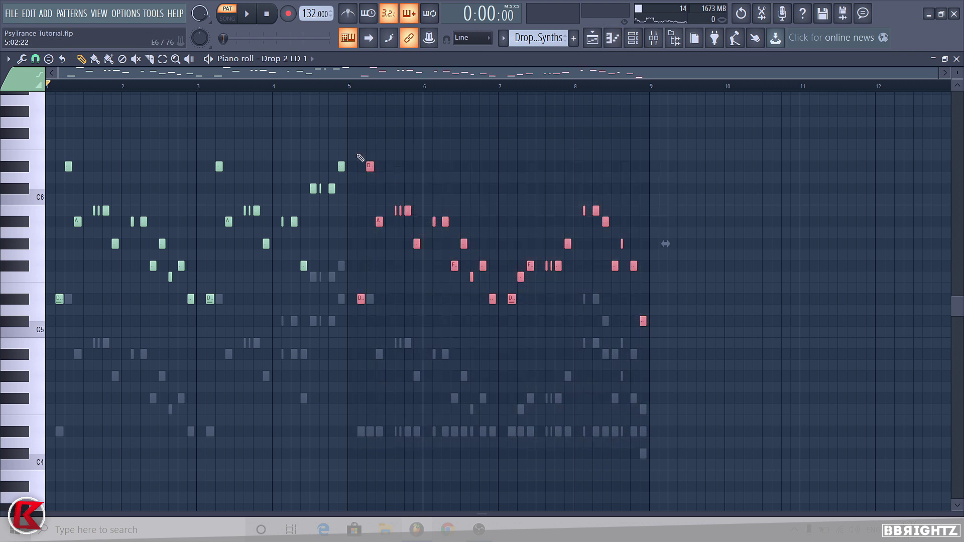
pyautogui.click(633, 39)
pyautogui.click(407, 394)
pyautogui.click(632, 39)
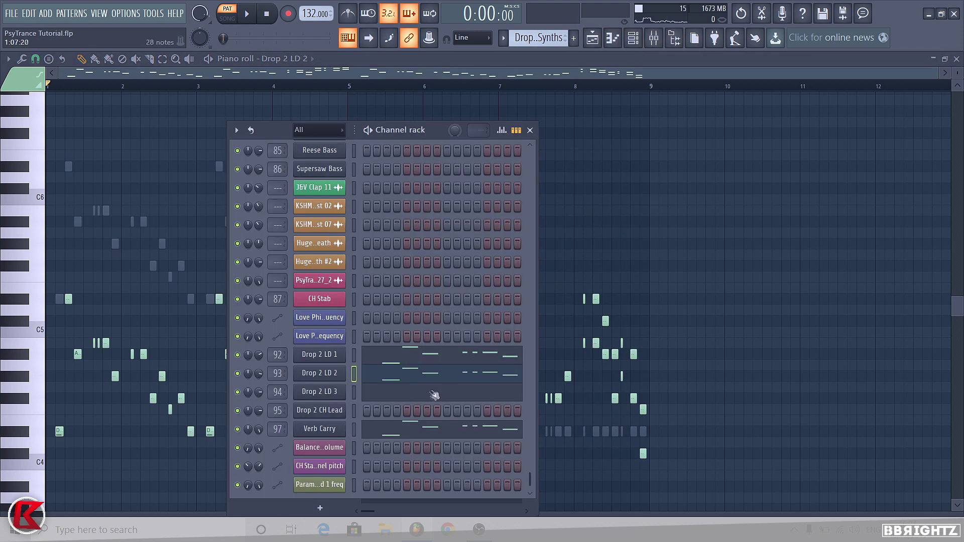
pyautogui.click(408, 414)
pyautogui.click(633, 40)
pyautogui.click(404, 359)
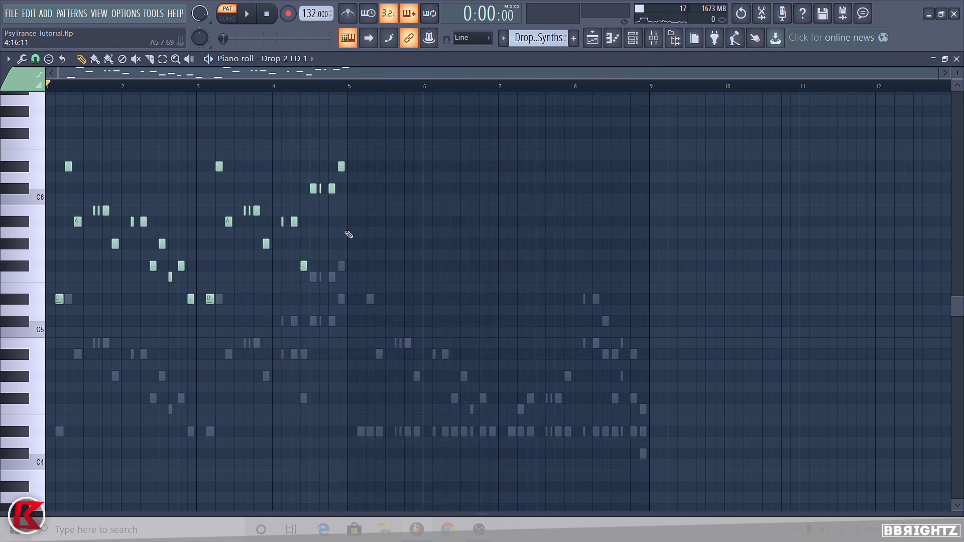
# Place the copied single-note rhythm at D#5 in bars 5 to 8 of Drop 2 LD 1 and preview it.
pyautogui.moveTo(59, 430); pyautogui.dragTo(360, 292)
pyautogui.click(322, 86)
pyautogui.press('space')
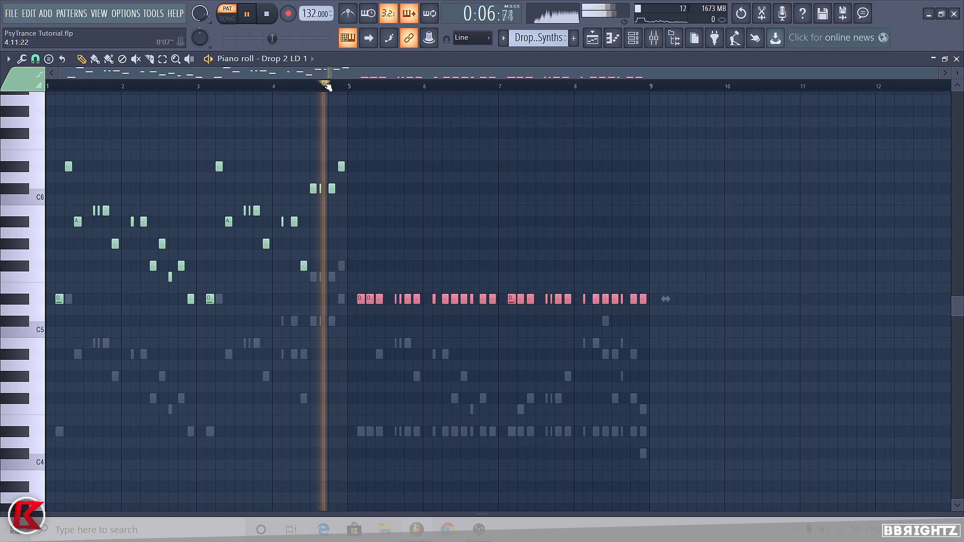
pyautogui.click(632, 39)
pyautogui.keyDown('ctrl'); pyautogui.click(562, 371); pyautogui.keyUp('ctrl')
pyautogui.press('space')
# Replace the notes in bars 7 and 8 of Drop 2 LD 1 with short repeated D#5 notes filling bar 7.
pyautogui.scroll(3, 522, 305)
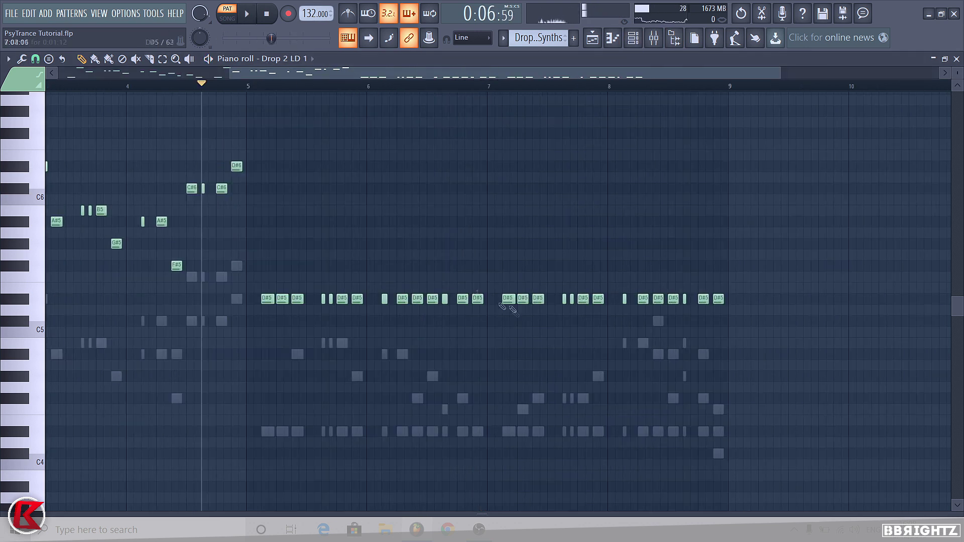
pyautogui.moveTo(508, 302); pyautogui.dragTo(493, 302)
pyautogui.moveTo(500, 301)
pyautogui.mouseDown()
pyautogui.moveTo(724, 303)
pyautogui.moveTo(522, 300)
pyautogui.moveTo(580, 301)
pyautogui.mouseUp()
pyautogui.click(498, 301)
pyautogui.click(505, 301)
pyautogui.click(513, 300)
pyautogui.hotkey('ctrl', 'b')
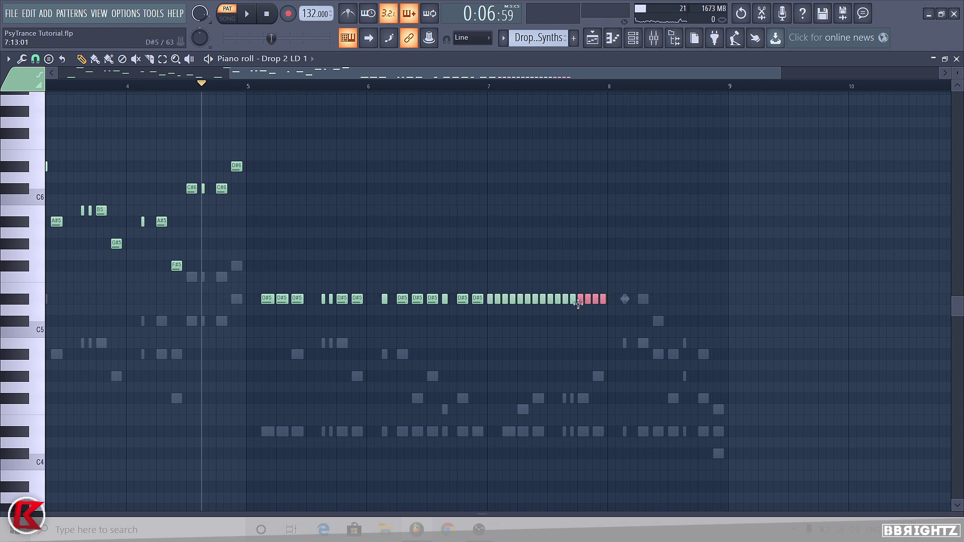
# Replace the Drop 2 LD 2 notes from bar 5 onward with the copied rhythm, placed at D#5.
pyautogui.click(633, 38)
pyautogui.click(382, 373)
pyautogui.moveTo(772, 455); pyautogui.dragTo(254, 292)
pyautogui.press('Delete')
pyautogui.hotkey('ctrl', 'v')
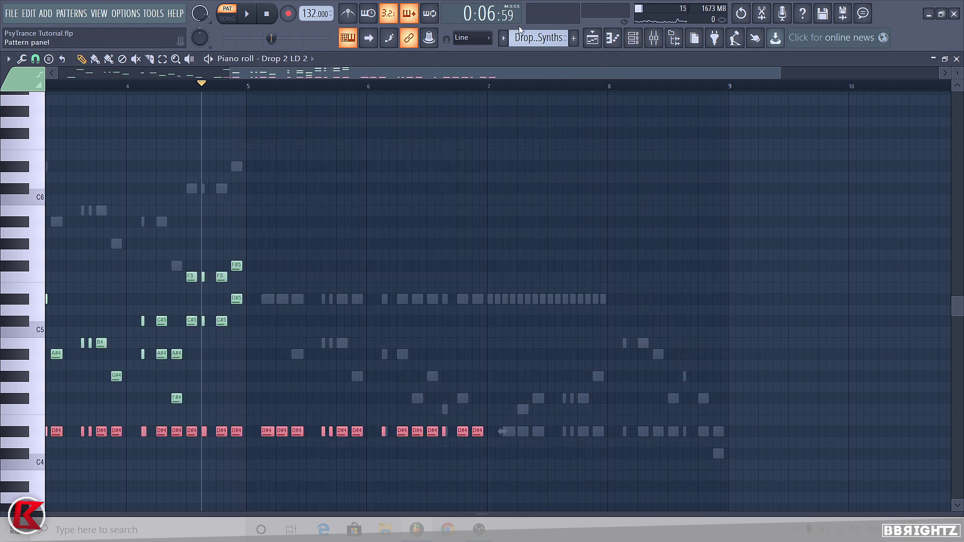
pyautogui.moveTo(104, 429); pyautogui.dragTo(345, 298)
# Delete the bar 8 notes of Drop 2 LD 2 and fill bar 7 with short repeated D#5 notes.
pyautogui.moveTo(763, 336)
pyautogui.mouseDown()
pyautogui.moveTo(642, 273)
pyautogui.moveTo(612, 281)
pyautogui.mouseUp()
pyautogui.press('Delete')
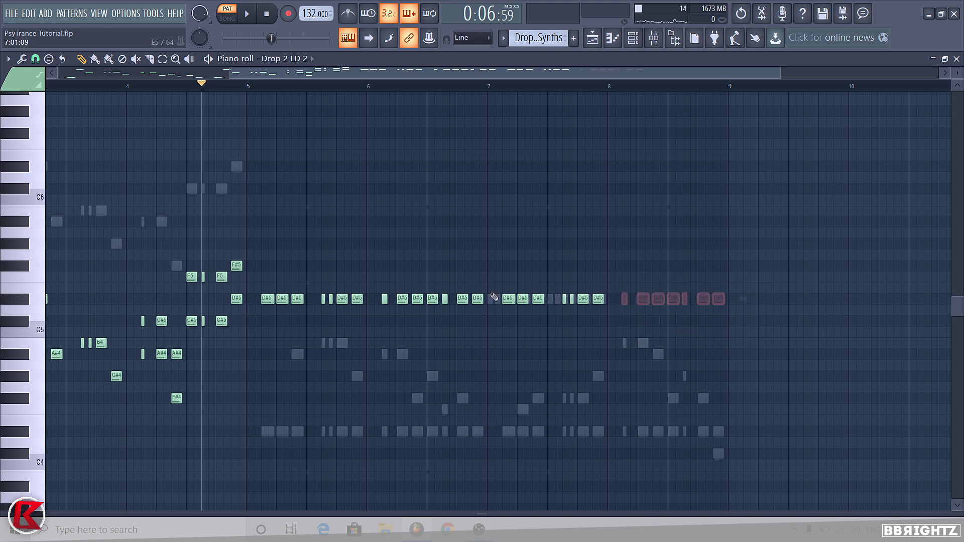
pyautogui.moveTo(493, 299)
pyautogui.mouseDown()
pyautogui.moveTo(544, 298)
pyautogui.moveTo(512, 301)
pyautogui.mouseUp()
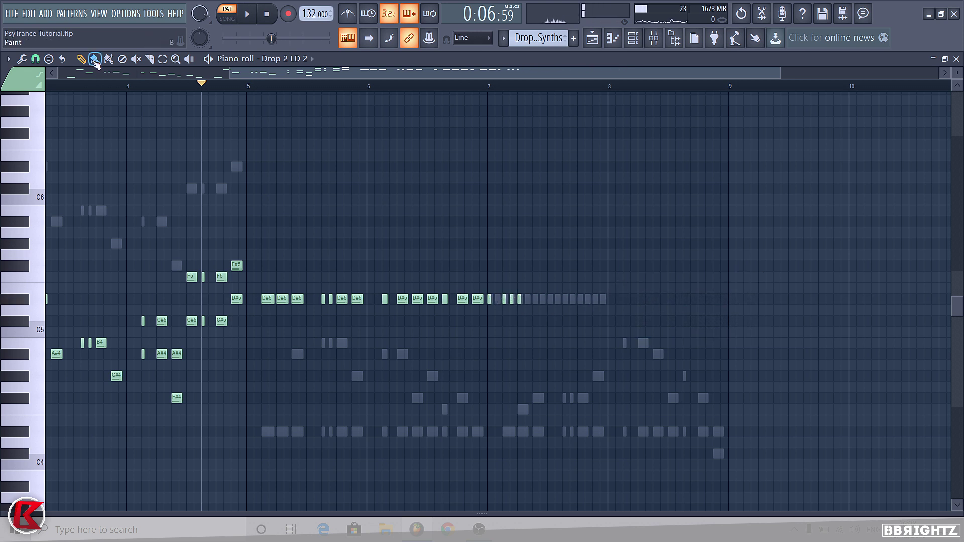
pyautogui.rightClick(609, 299)
# Replace the notes in bars 7 and 8 of Drop 2 LD 3 with short repeated D#4 notes filling bar 7.
pyautogui.click(633, 38)
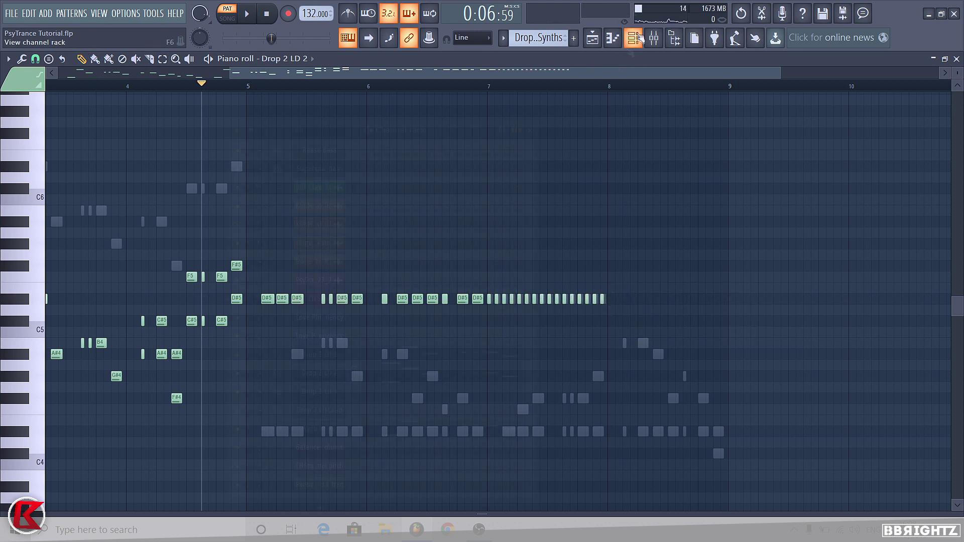
pyautogui.click(402, 322)
pyautogui.scroll(-9, 657, 444)
pyautogui.moveTo(508, 233); pyautogui.dragTo(767, 244)
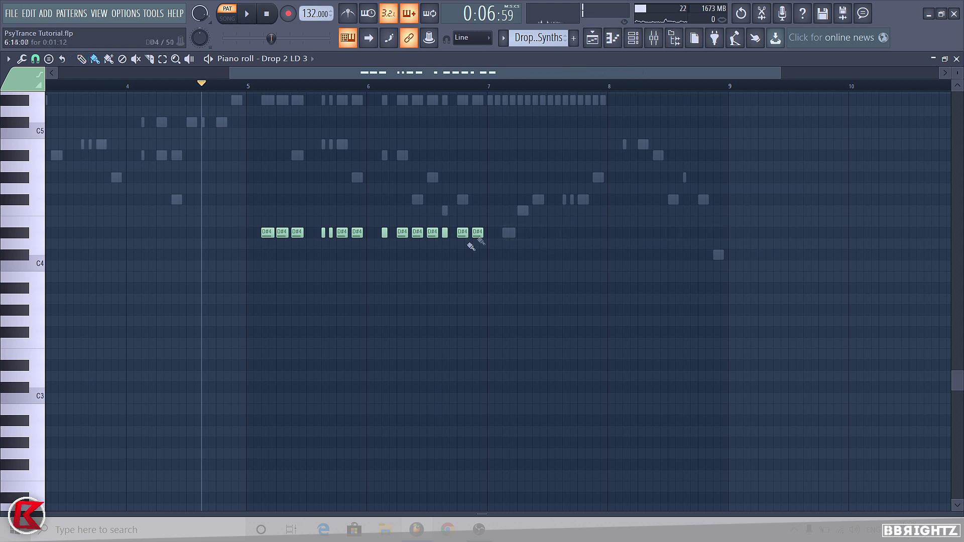
pyautogui.moveTo(487, 233); pyautogui.dragTo(600, 234)
# Play the edited build pattern from its start and select the Verb Carry channel.
pyautogui.click(268, 20)
pyautogui.press('space')
pyautogui.keyDown('ctrl'); pyautogui.click(323, 394); pyautogui.keyUp('ctrl')
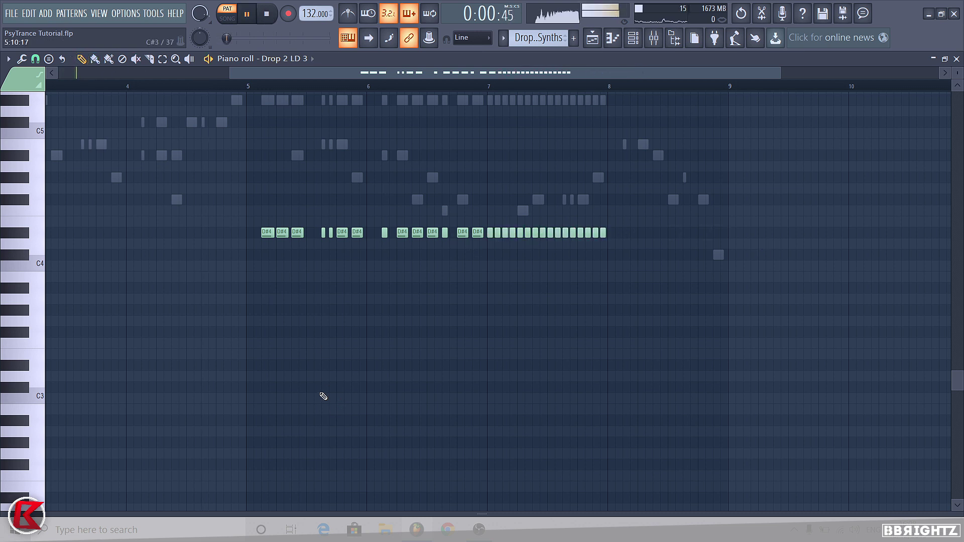
pyautogui.scroll(-2, 370, 304)
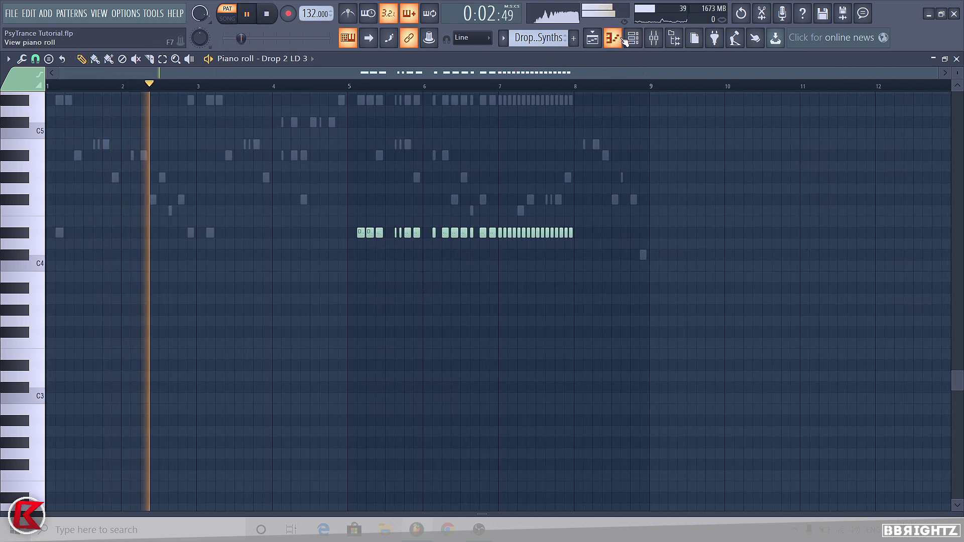
pyautogui.click(655, 39)
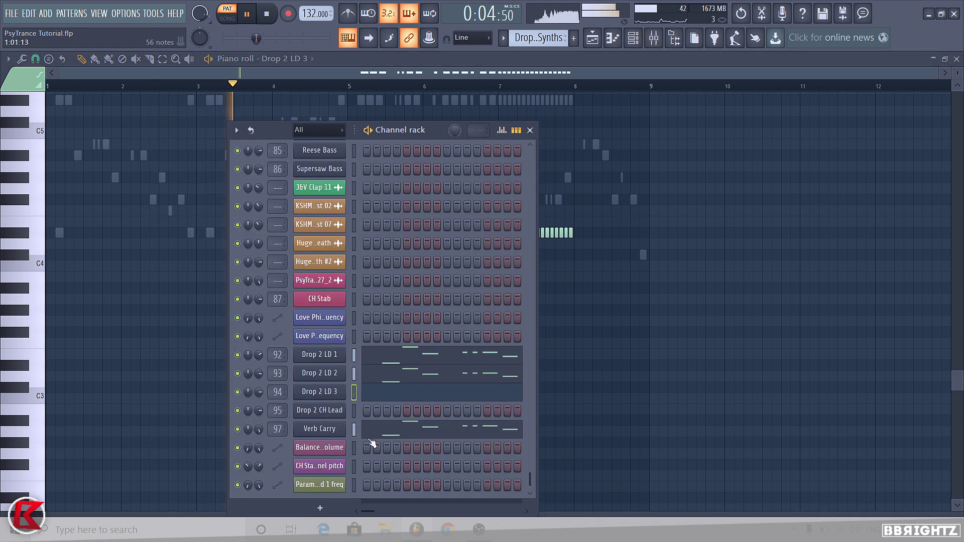
pyautogui.click(354, 369)
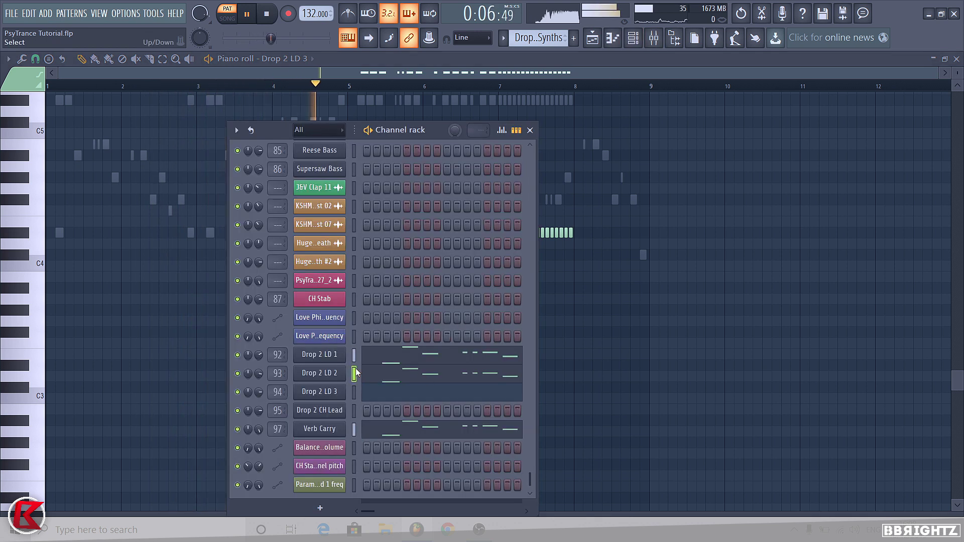
pyautogui.press('Down')
pyautogui.press('Down')
pyautogui.press('Down')
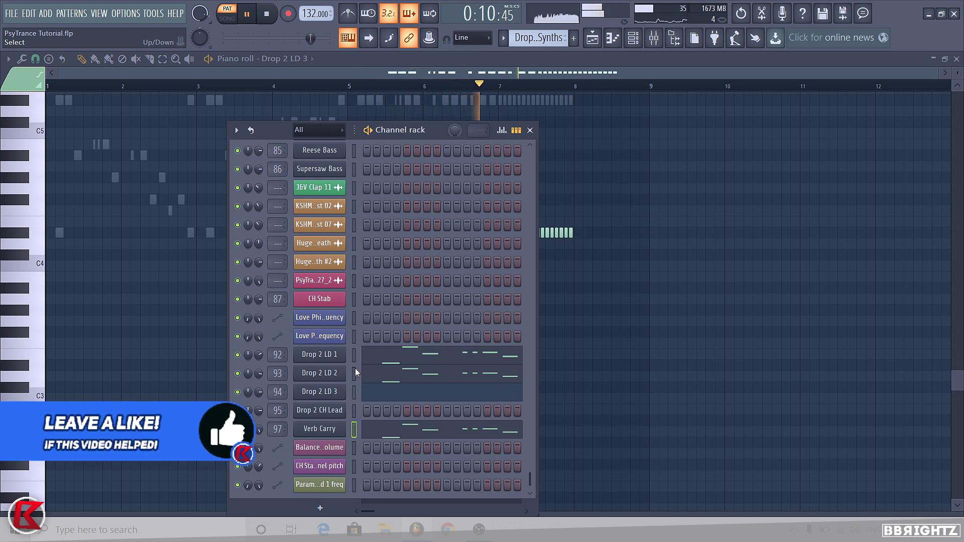
# Move the Drop 2 LD 2 notes from bar 5 onward down one octave to D#4.
pyautogui.click(387, 354)
pyautogui.press('space')
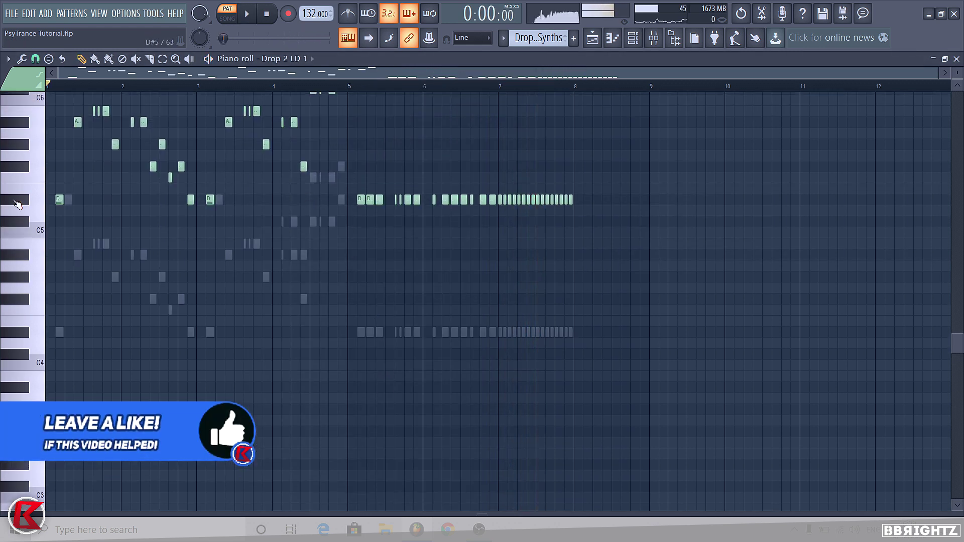
pyautogui.click(635, 40)
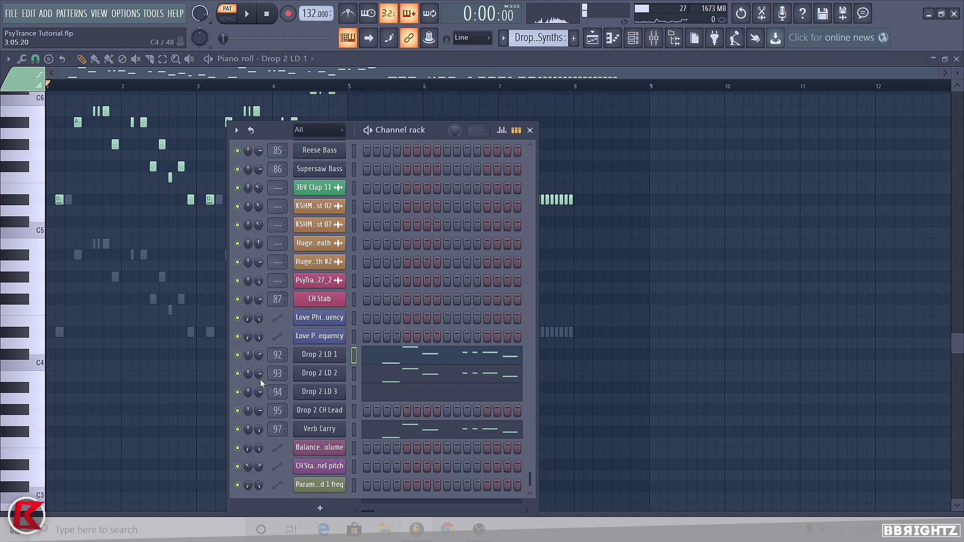
pyautogui.click(410, 381)
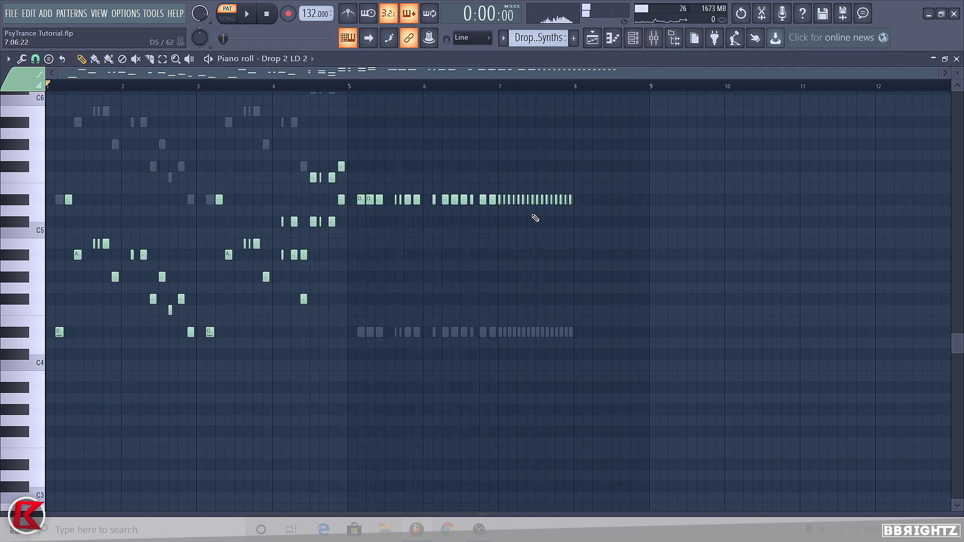
pyautogui.moveTo(605, 211); pyautogui.dragTo(361, 185)
pyautogui.hotkey('ctrl', 'Down')
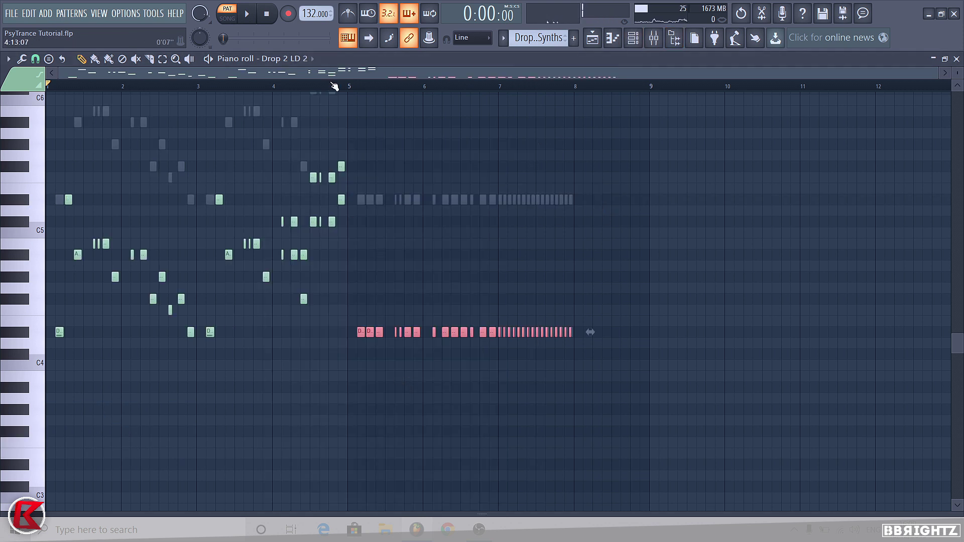
# Play the pattern from the end of bar 4 and inspect the Drop 2 LD 3 notes.
pyautogui.click(334, 86)
pyautogui.press('space')
pyautogui.press('F6')
pyautogui.press('space')
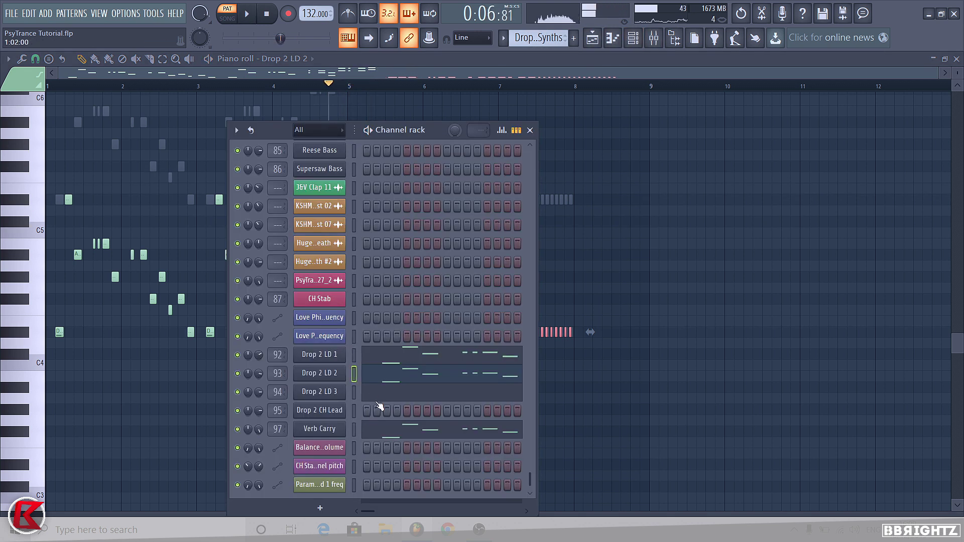
pyautogui.click(378, 399)
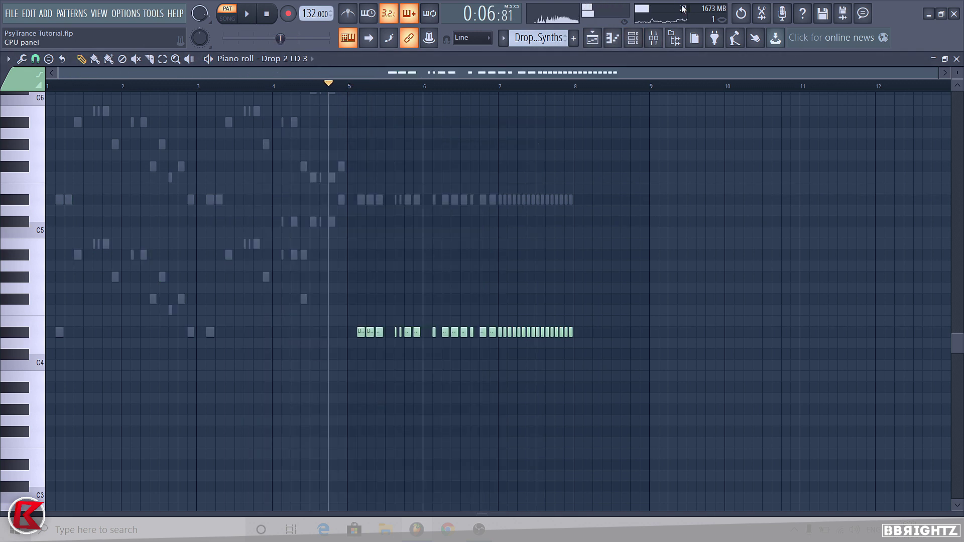
# Set Drop 2 LD 1's Sylenth1 bend range and channel pitch range to 12, and create an automation clip for its channel pitch.
pyautogui.click(633, 37)
pyautogui.click(592, 37)
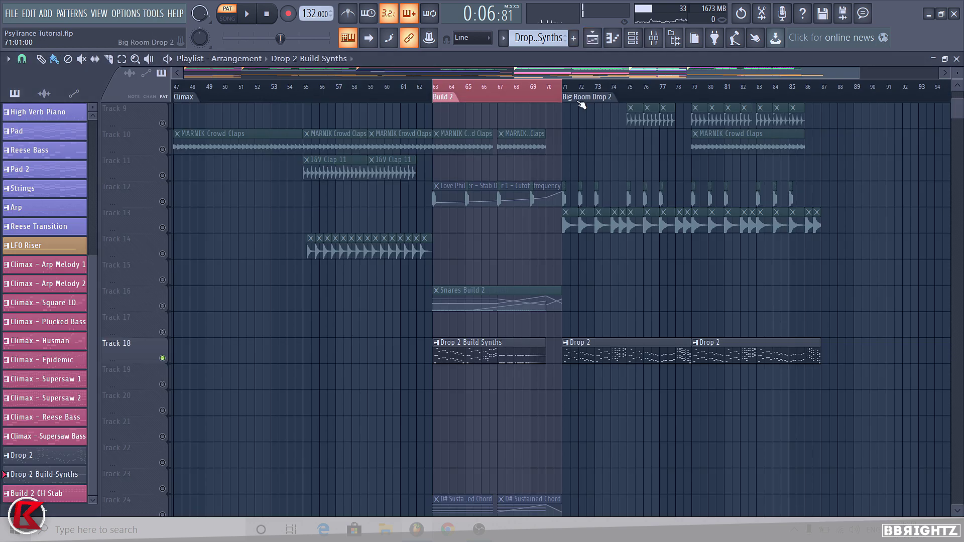
pyautogui.click(633, 38)
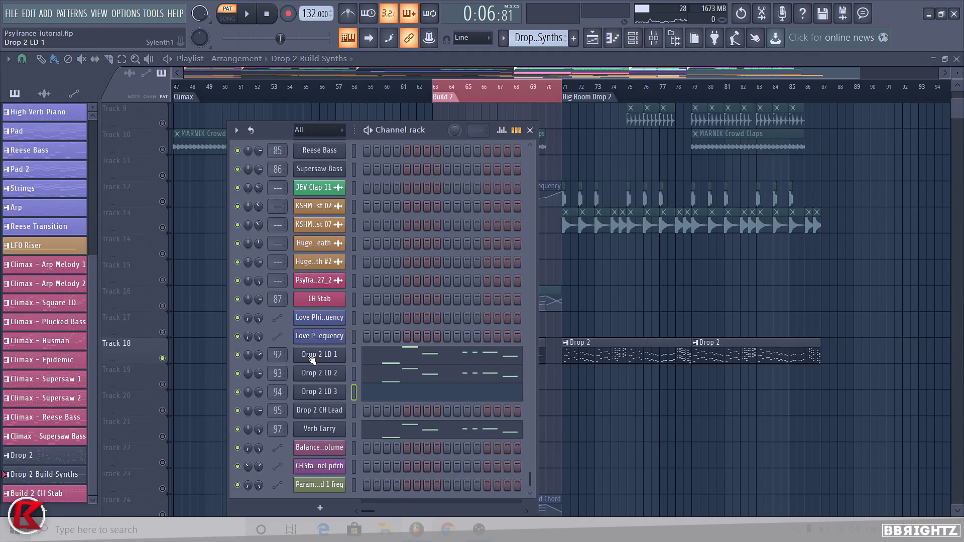
pyautogui.click(311, 355)
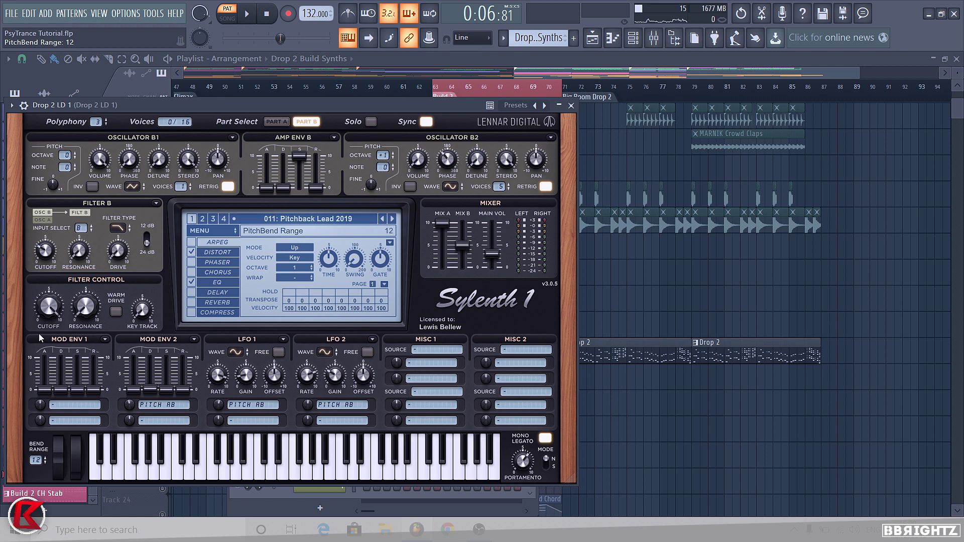
pyautogui.click(23, 106)
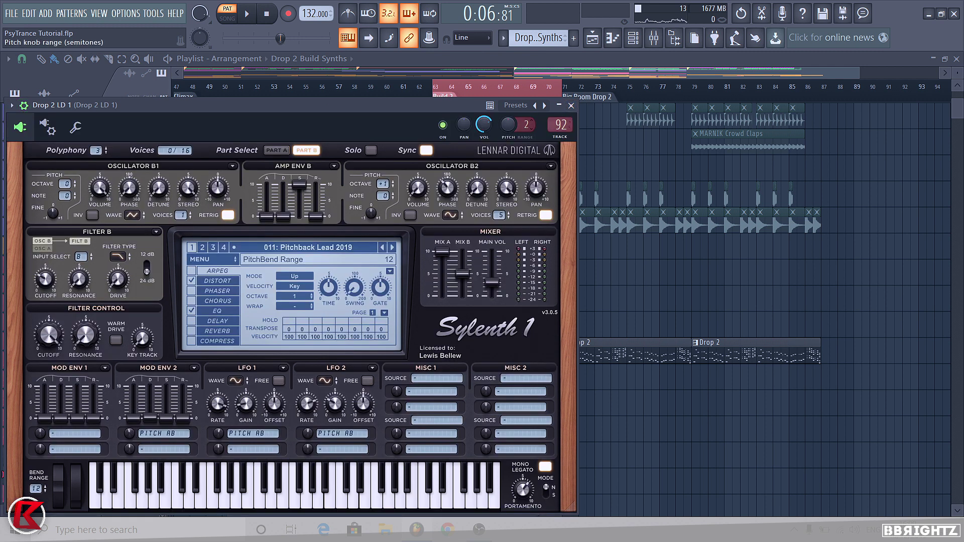
pyautogui.rightClick(517, 128)
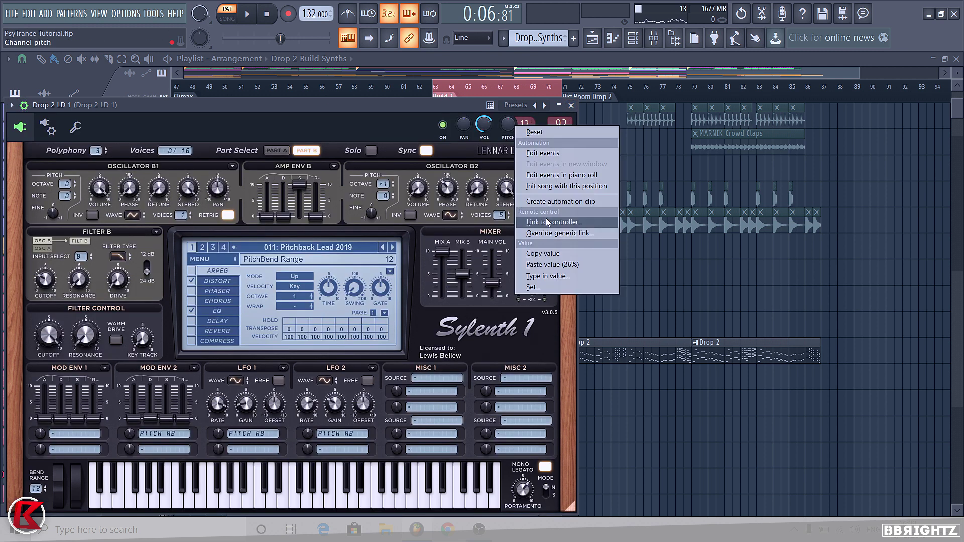
pyautogui.click(552, 221)
pyautogui.click(23, 106)
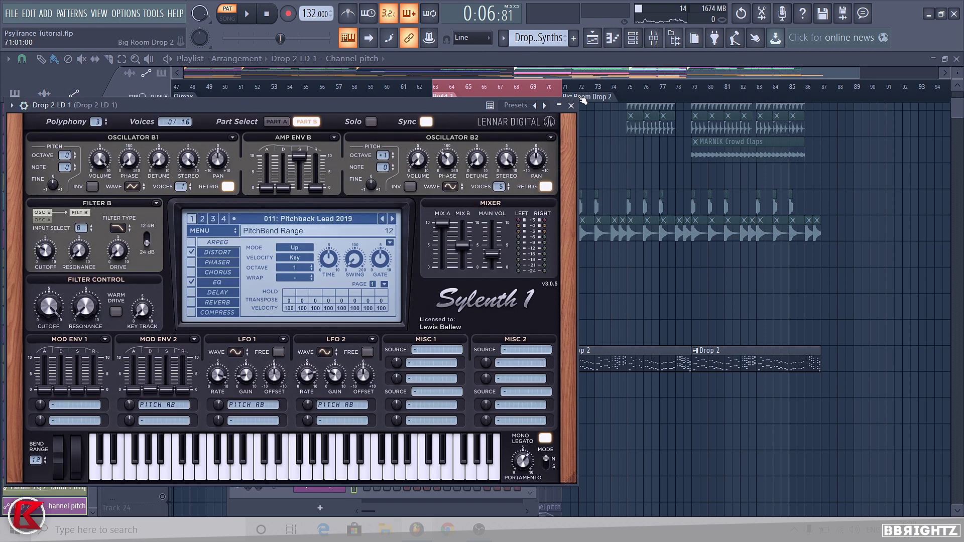
# Shape the Drop 2 LD 1 pitch automation to rise from bar 67 to 70 and return to its start value by bar 71, and place it on Track 18.
pyautogui.click(570, 105)
pyautogui.click(529, 130)
pyautogui.rightClick(561, 129)
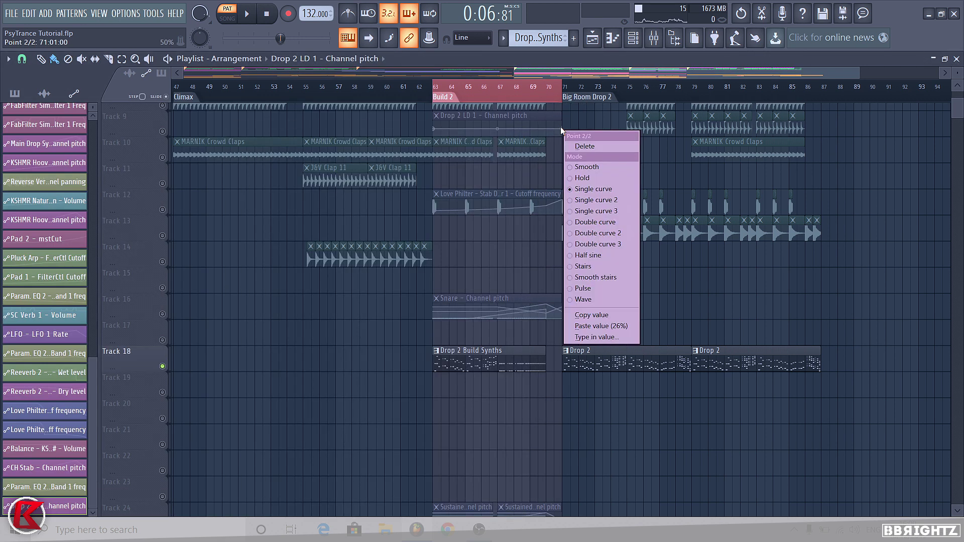
pyautogui.click(591, 315)
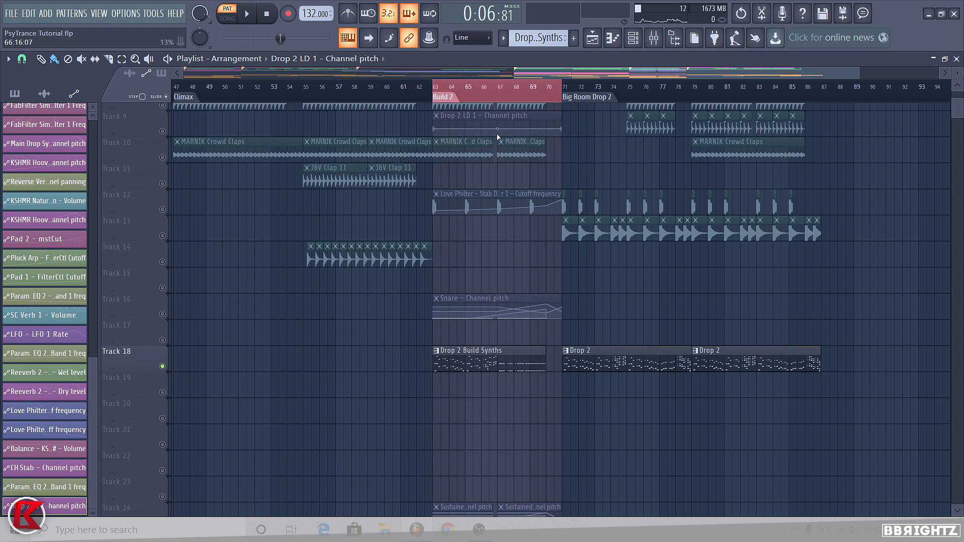
pyautogui.rightClick(497, 132)
pyautogui.click(522, 331)
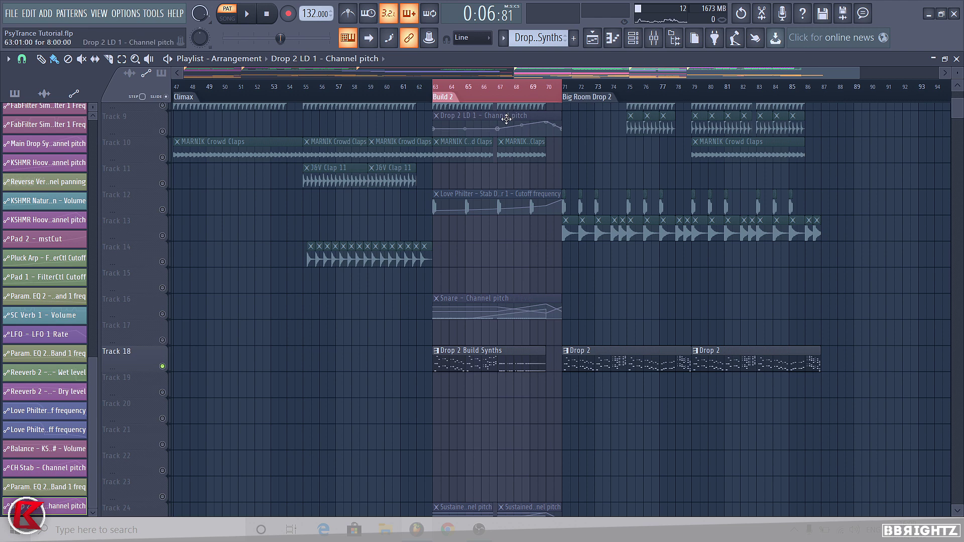
pyautogui.moveTo(506, 119); pyautogui.dragTo(506, 353)
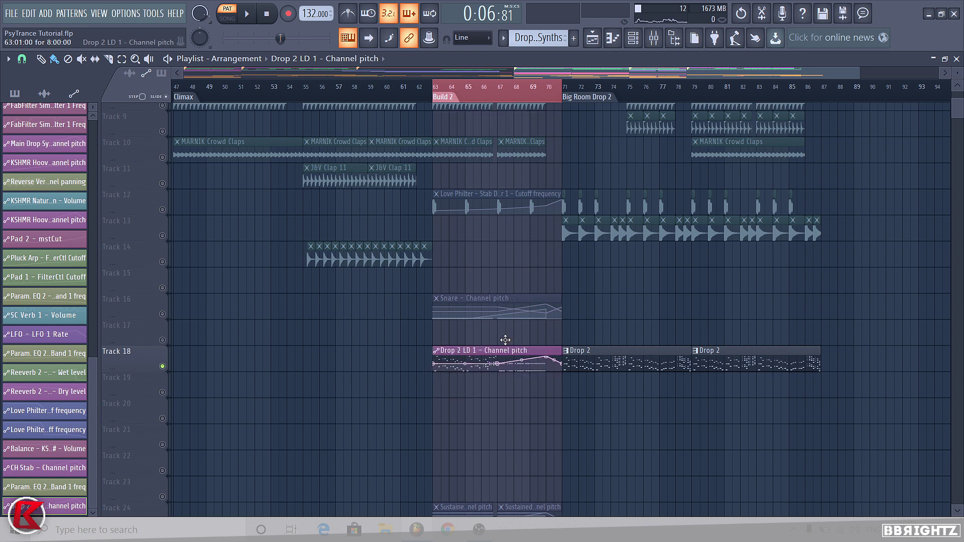
pyautogui.click(558, 42)
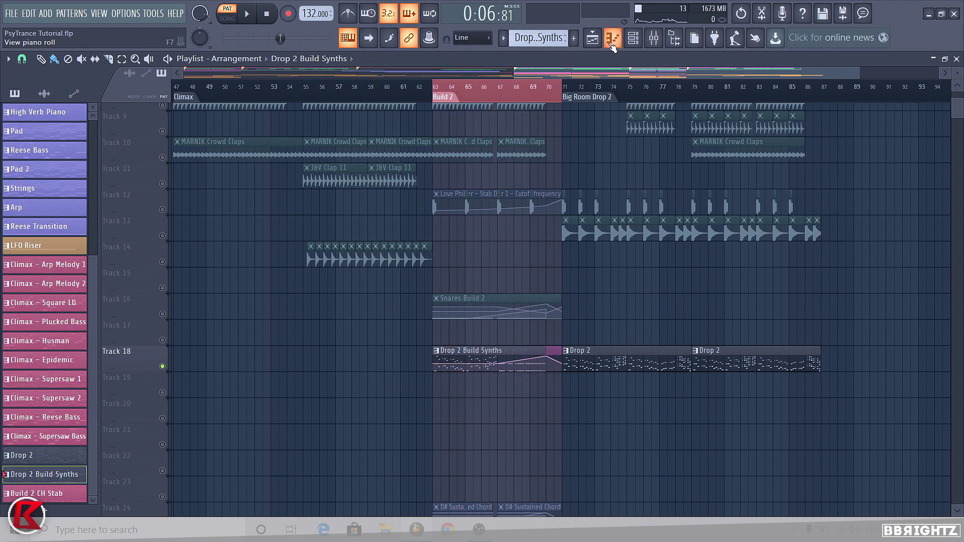
# Set the channel pitch range of Drop 2 LD 2 to 12 semitones.
pyautogui.click(633, 37)
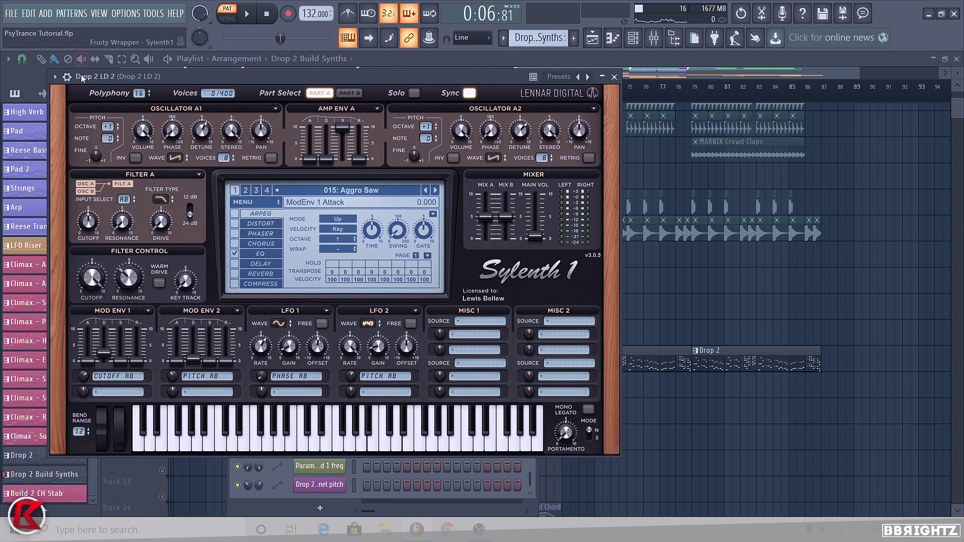
pyautogui.click(67, 76)
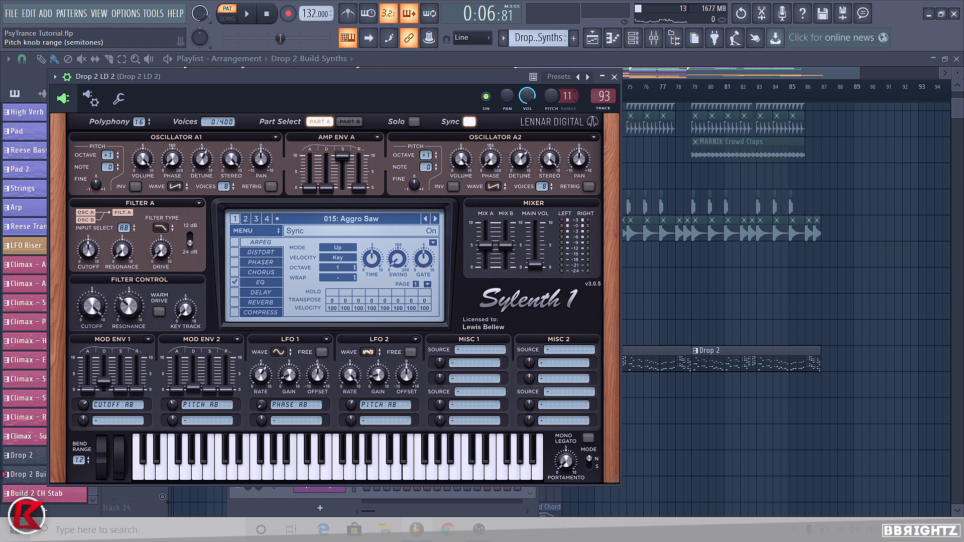
pyautogui.moveTo(568, 96); pyautogui.dragTo(568, 92)
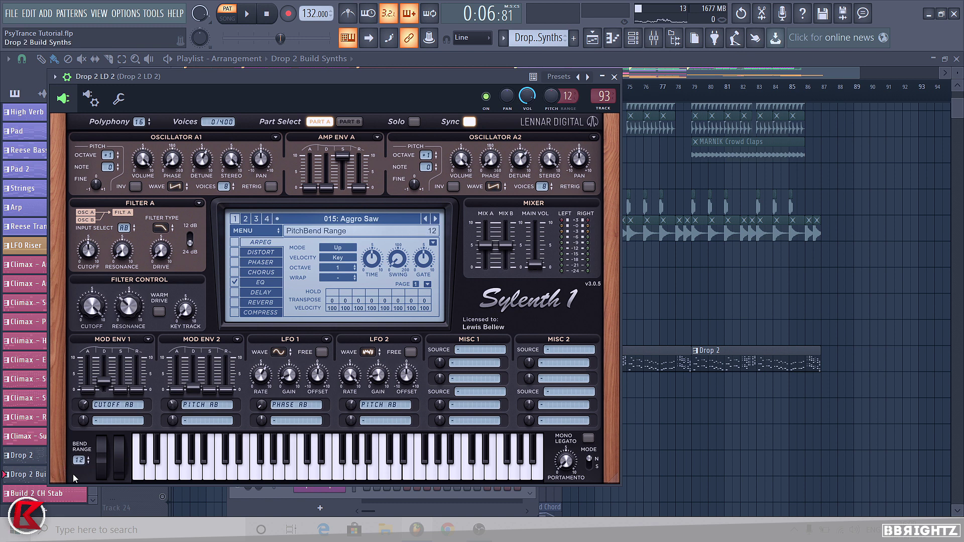
# Link the channel pitch of Drop 2 LD 2 to the Drop 2 LD 1 - Channel pitch automation and close the synth.
pyautogui.rightClick(554, 97)
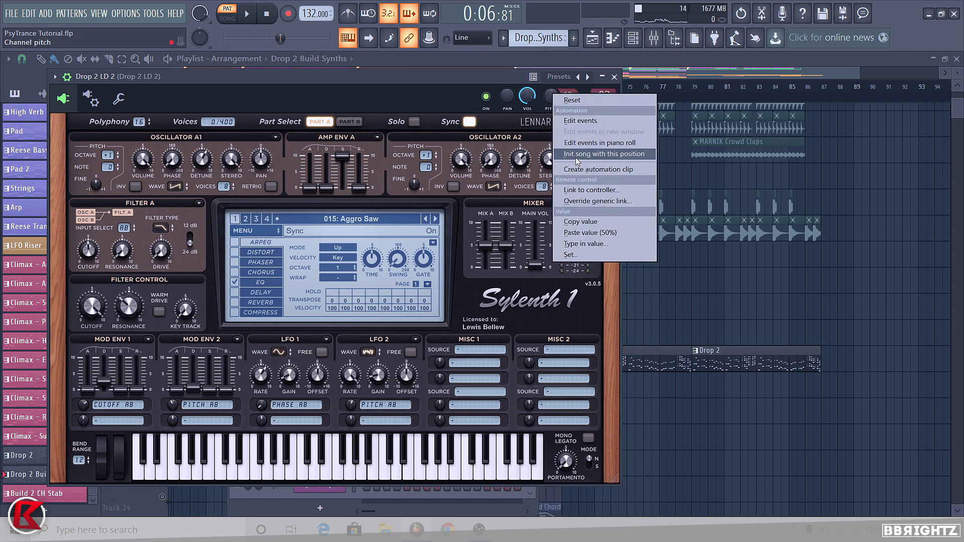
pyautogui.click(573, 189)
pyautogui.click(484, 240)
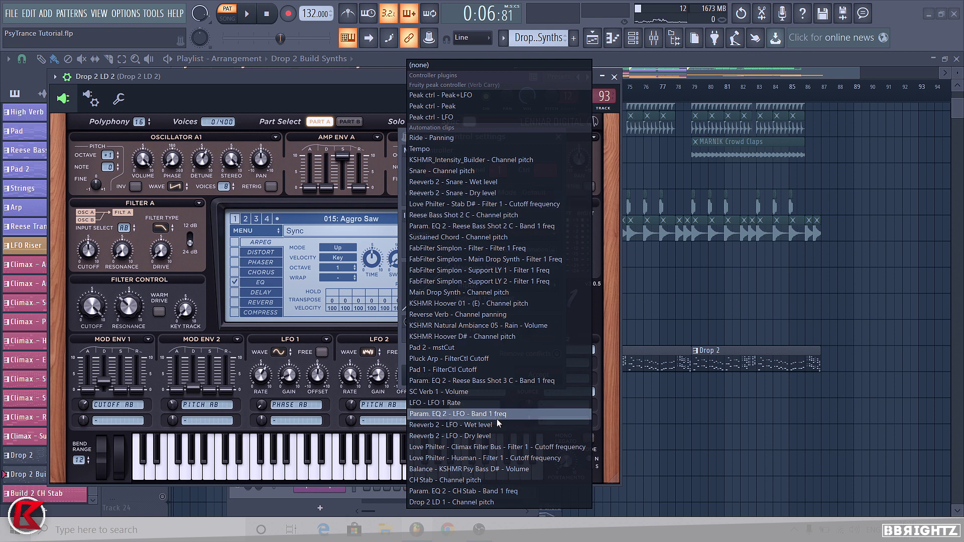
pyautogui.click(444, 503)
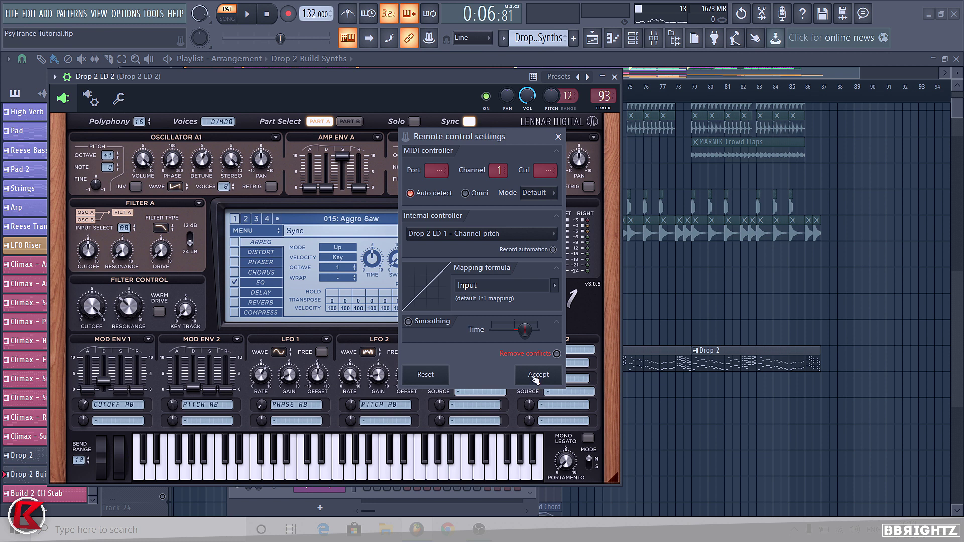
pyautogui.click(535, 378)
pyautogui.click(66, 78)
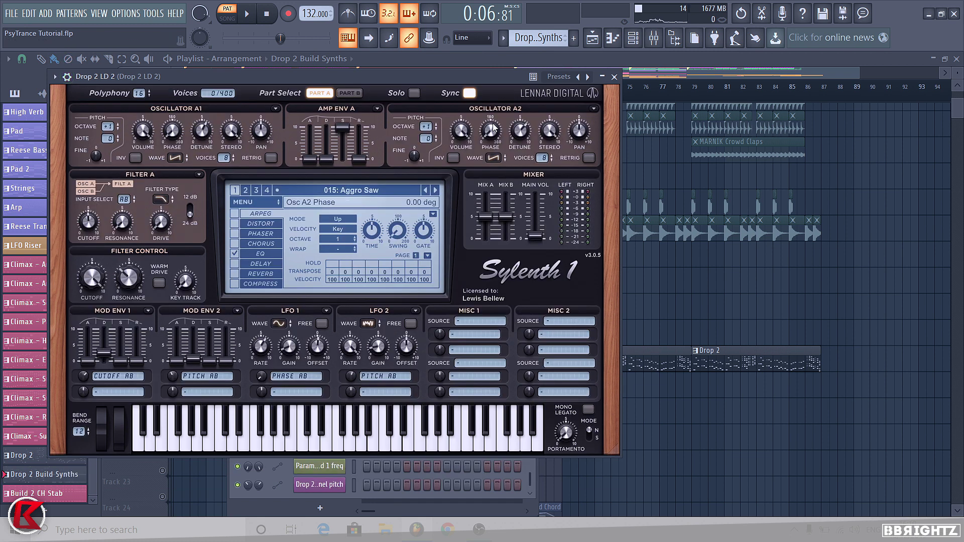
pyautogui.click(67, 76)
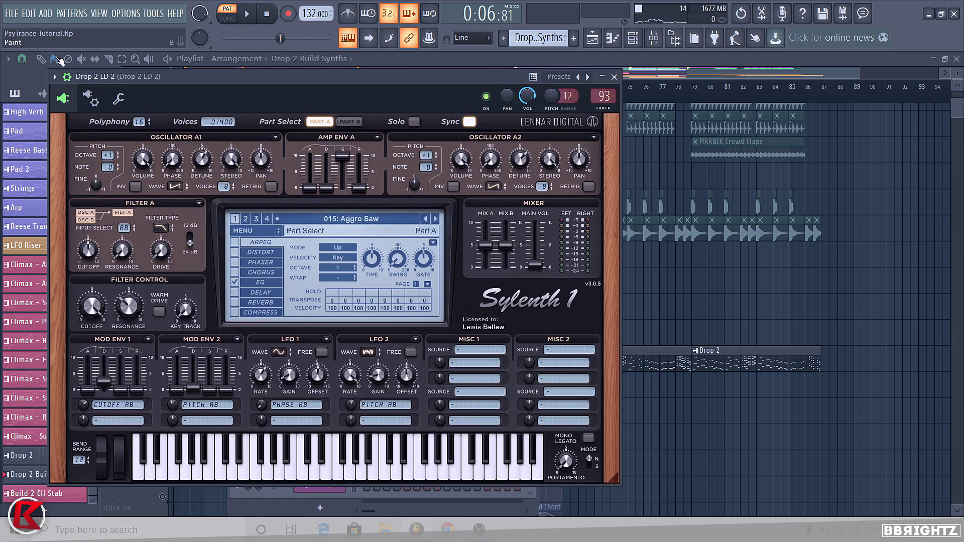
pyautogui.click(67, 76)
pyautogui.click(614, 77)
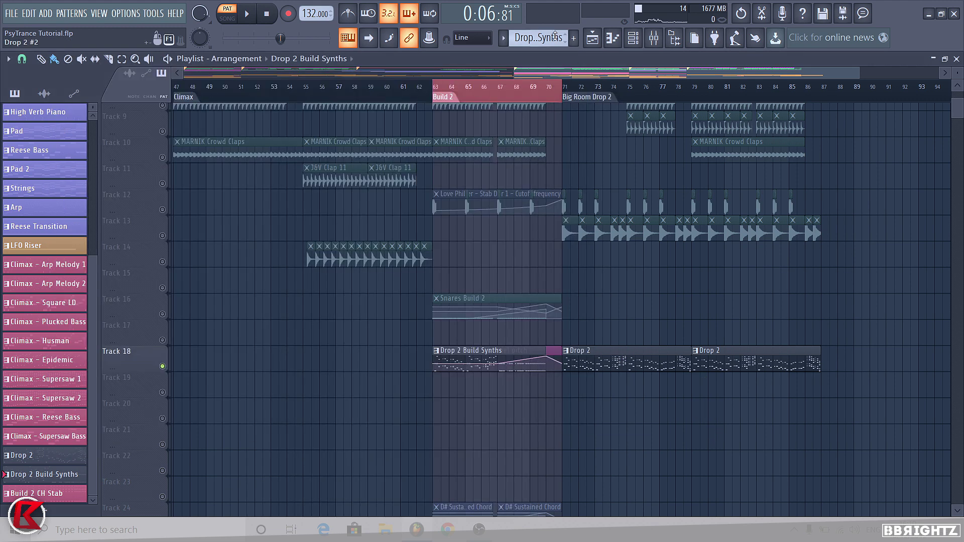
# Set Drop 2 LD 3's bend range and channel pitch range to 12, and link its channel pitch to the Drop 2 LD 1 - Channel pitch automation.
pyautogui.click(633, 38)
pyautogui.click(320, 375)
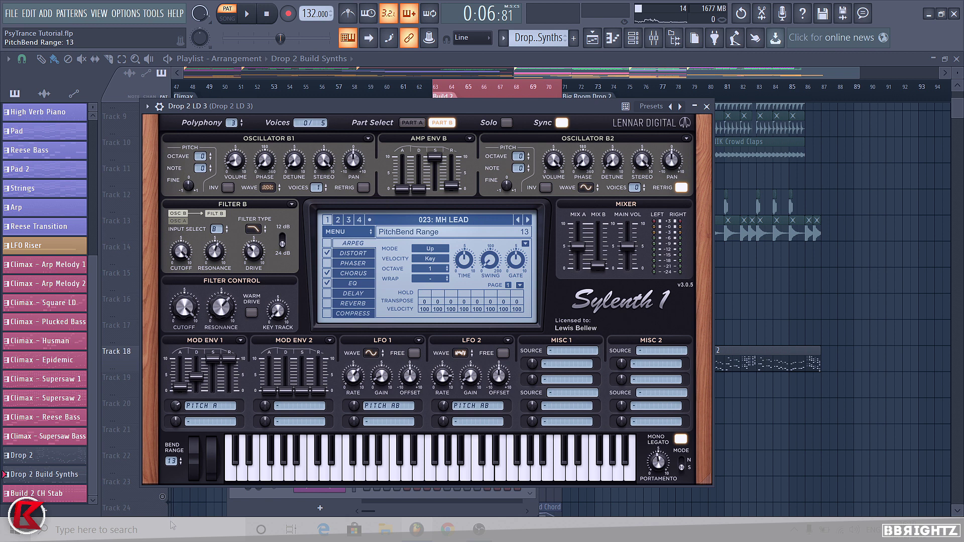
pyautogui.click(159, 106)
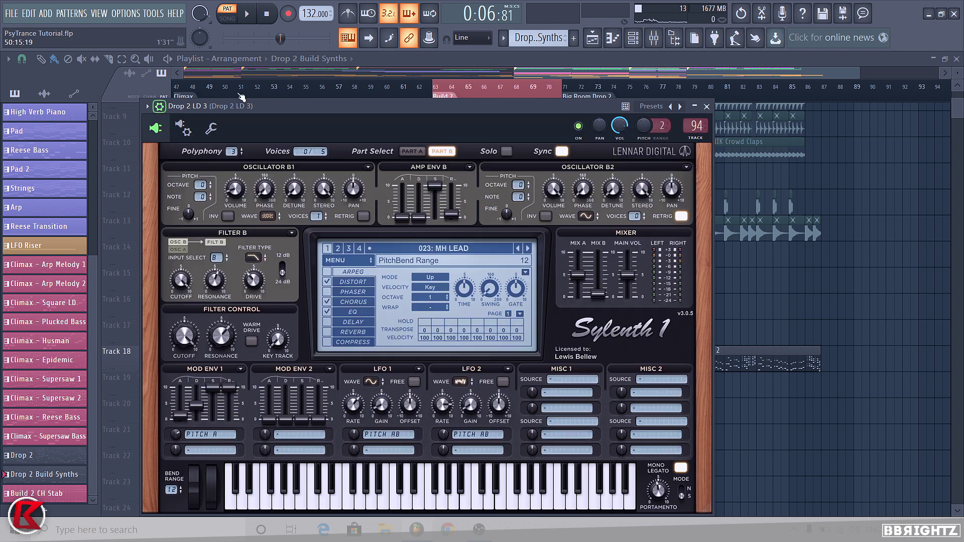
pyautogui.rightClick(648, 132)
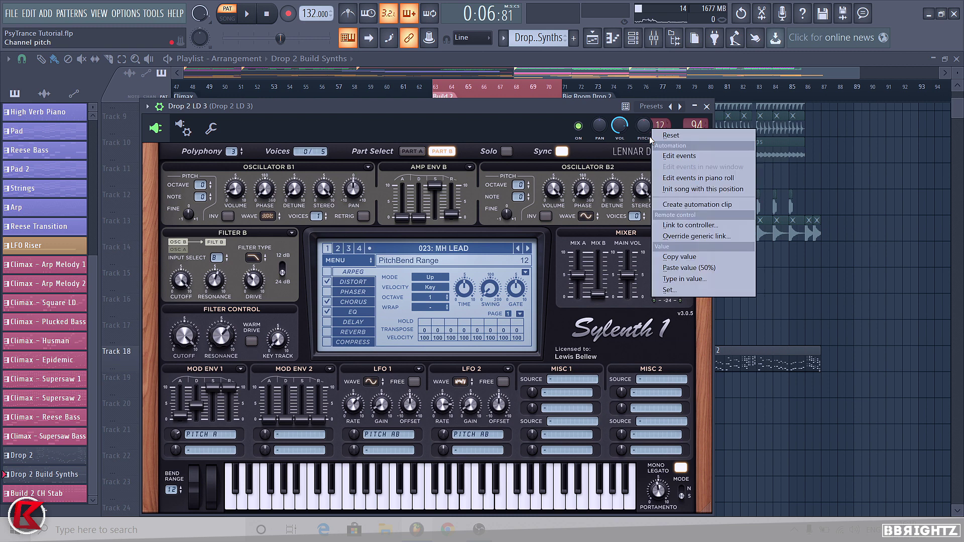
pyautogui.click(677, 222)
pyautogui.click(428, 240)
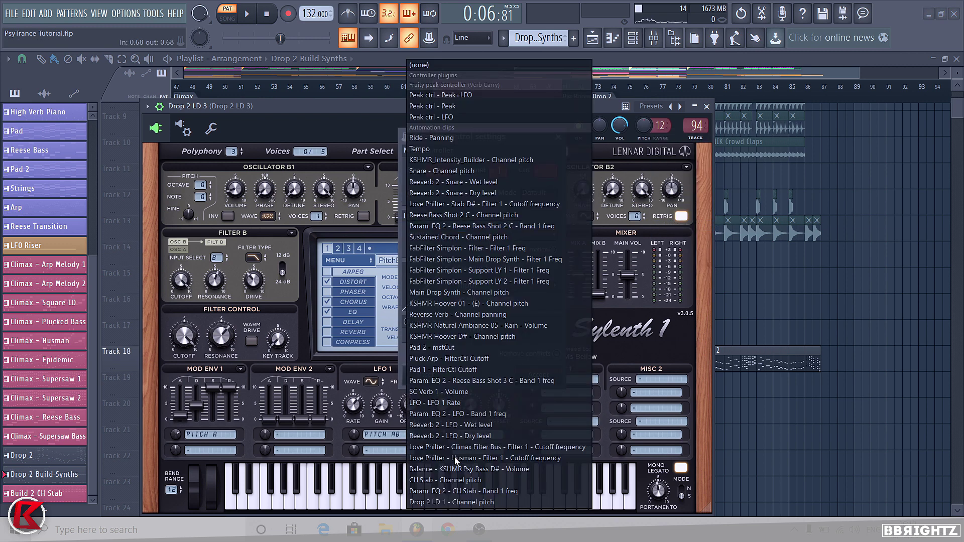
pyautogui.click(446, 502)
pyautogui.click(546, 374)
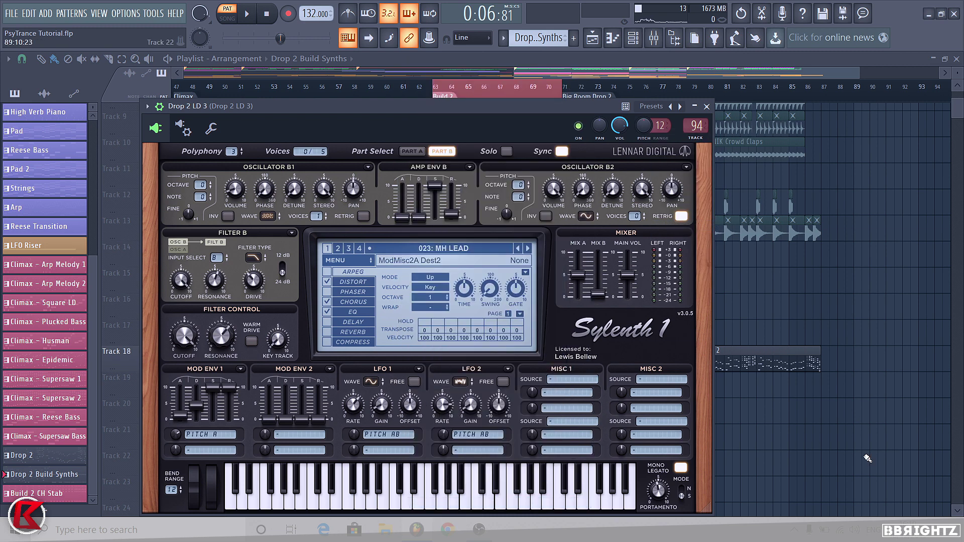
# Play the song from Build 2 at bar 63 into Big Room Drop 2, clearing the time selection during playback.
pyautogui.click(365, 90)
pyautogui.click(433, 84)
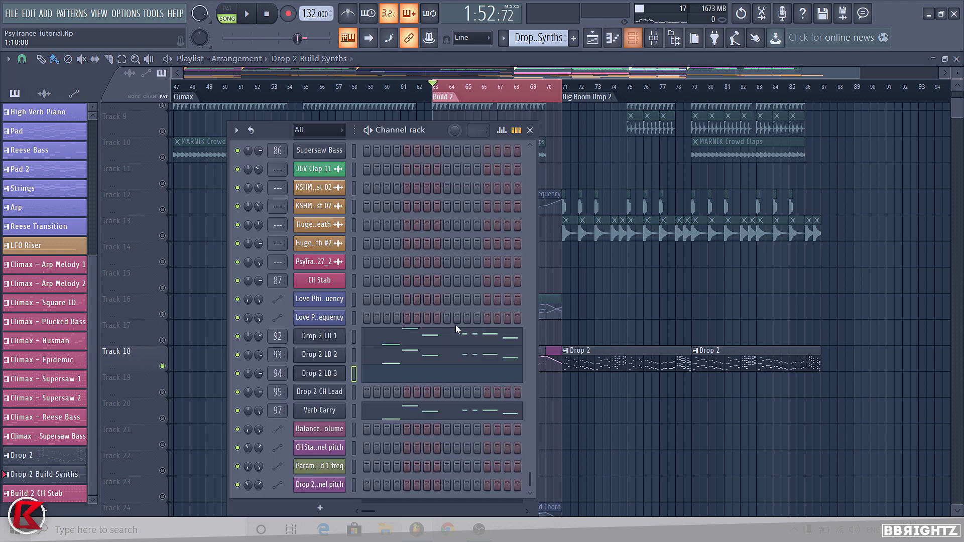
pyautogui.click(633, 38)
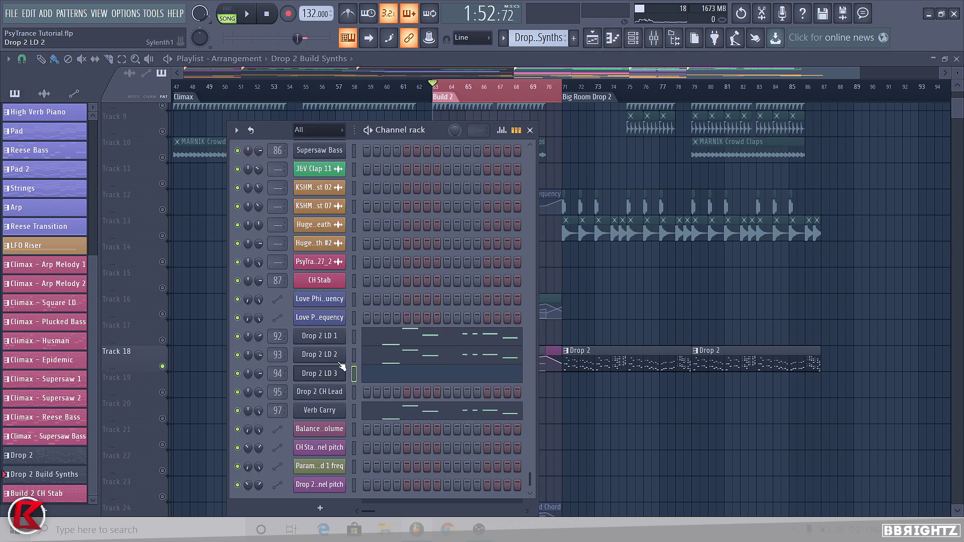
pyautogui.rightClick(642, 456)
pyautogui.press('space')
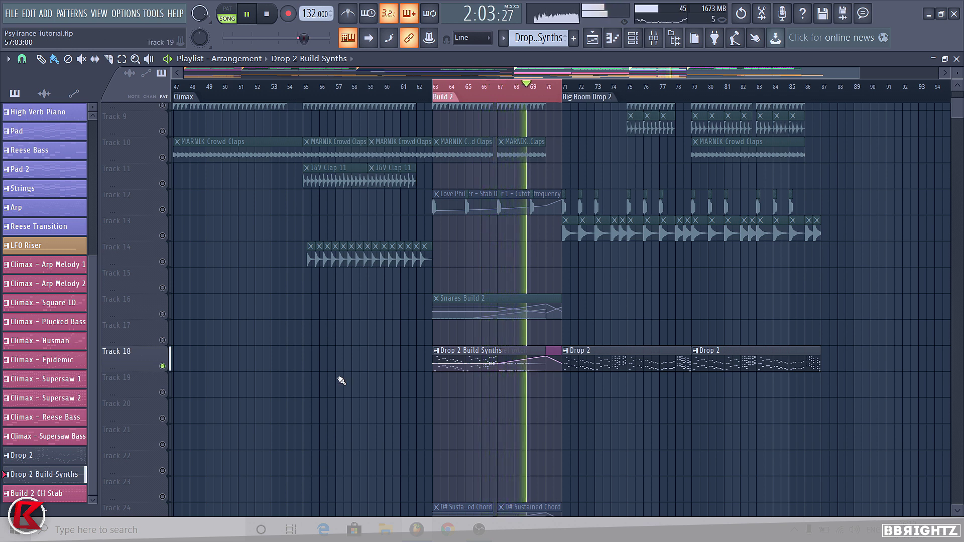
pyautogui.rightClick(520, 84)
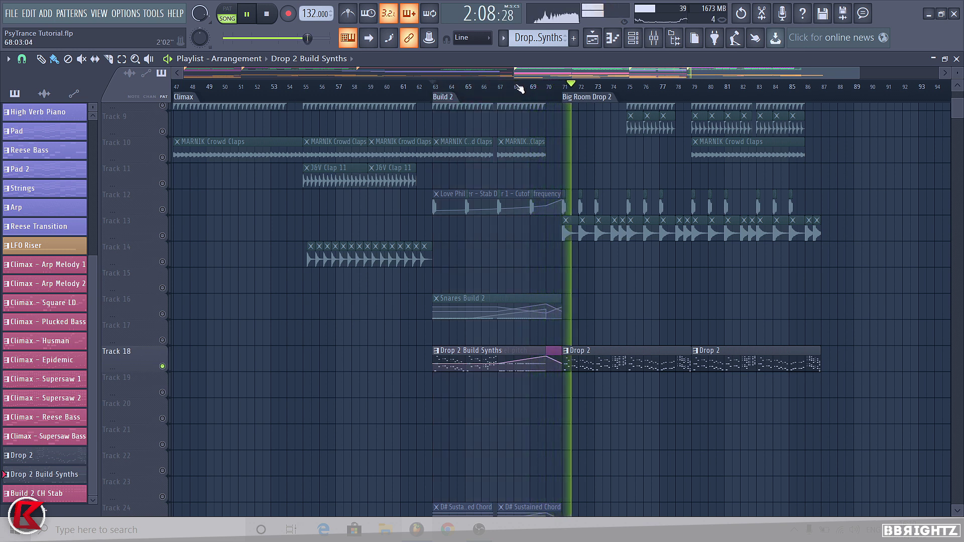
# Stop playback, select the Build 2 section as the time range, and re-enable all muted playlist tracks.
pyautogui.press('space')
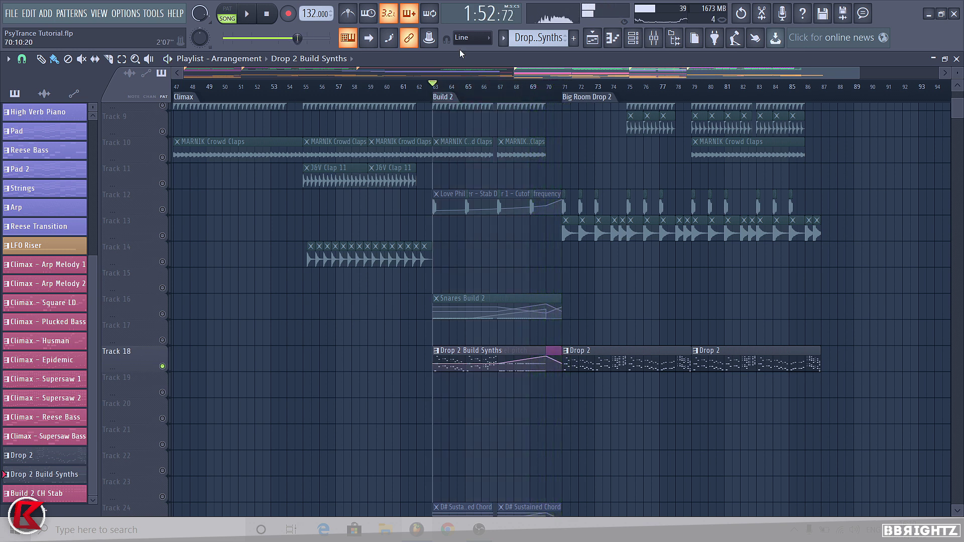
pyautogui.click(444, 100)
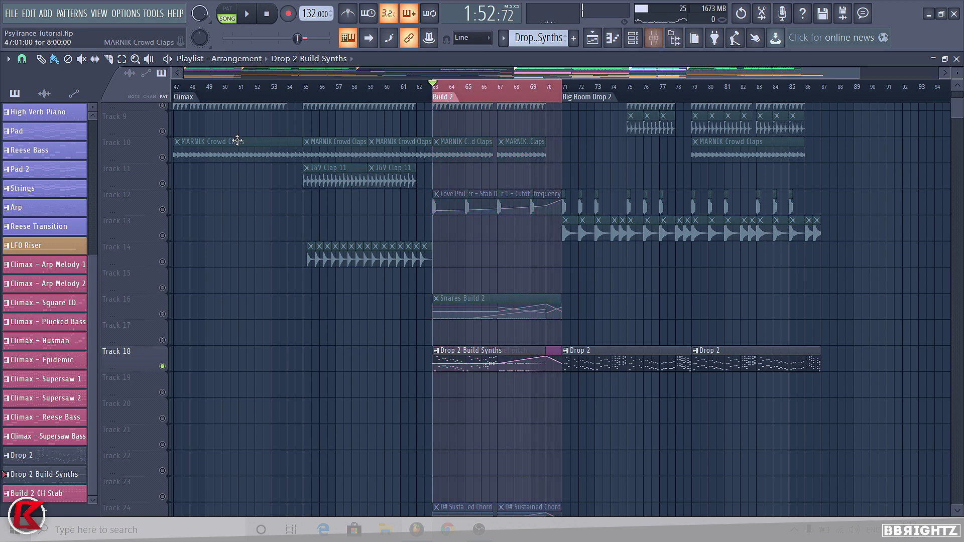
pyautogui.click(162, 131)
# Add Fruity Love Philter to the Drop 2 Bus mixer insert between OTT and ValhallaVintageVerb.
pyautogui.click(653, 36)
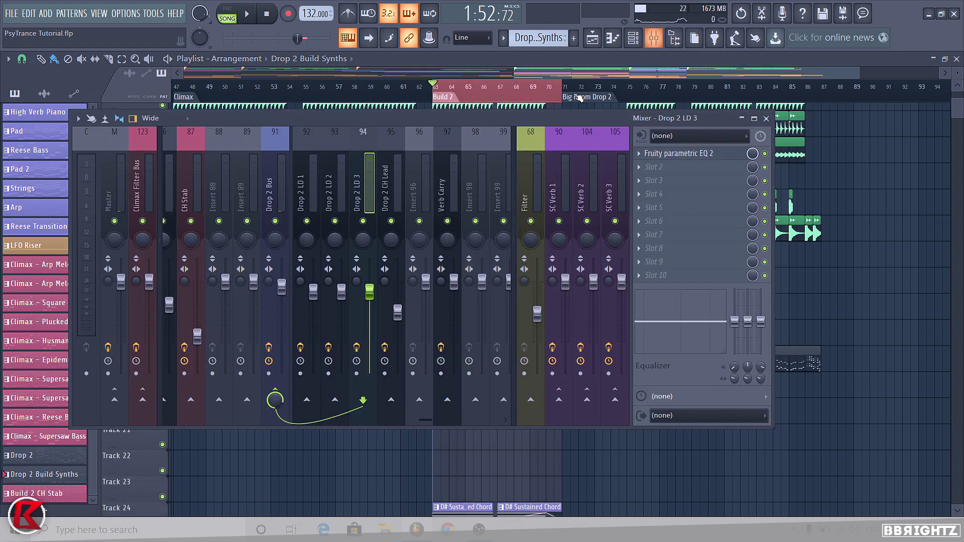
pyautogui.click(282, 188)
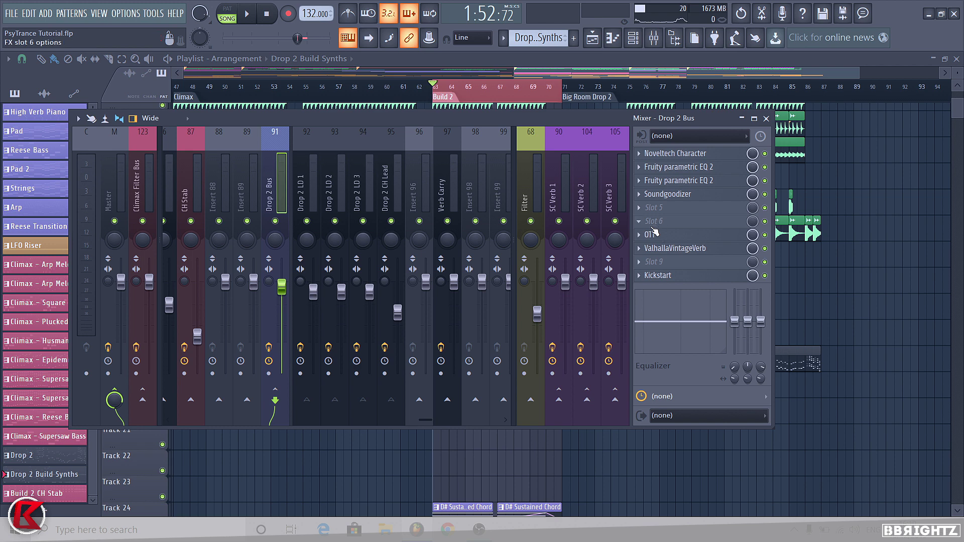
pyautogui.click(651, 240)
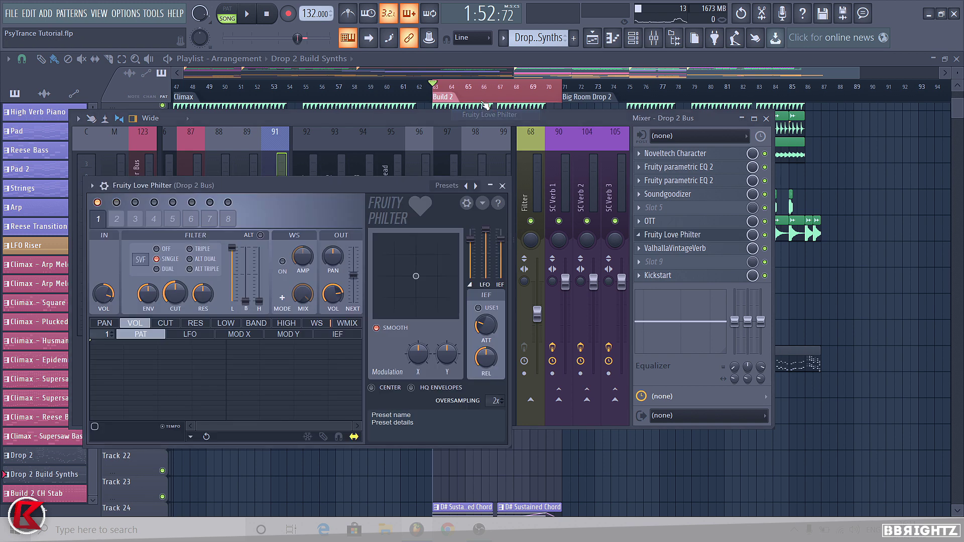
pyautogui.click(497, 114)
# Lower Love Philter's Filter 1 cutoff to about 26% during playback and create its automation clip on Track 19 across Build 2.
pyautogui.press('space')
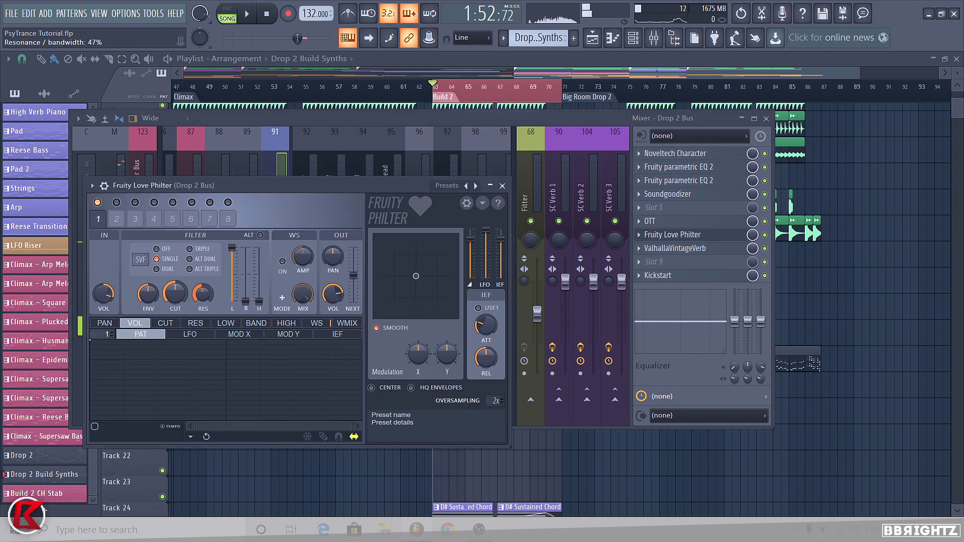
pyautogui.moveTo(175, 293); pyautogui.dragTo(175, 316)
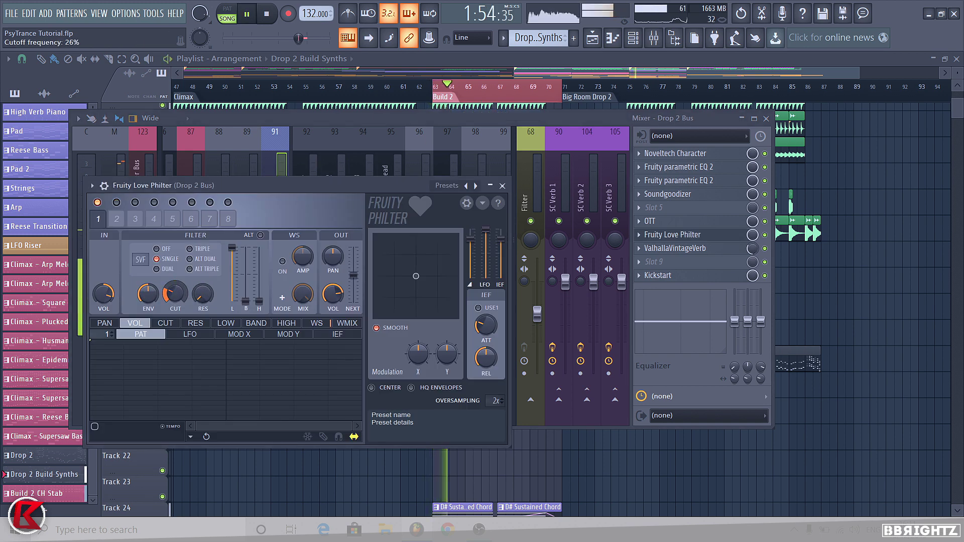
pyautogui.rightClick(176, 293)
pyautogui.click(221, 370)
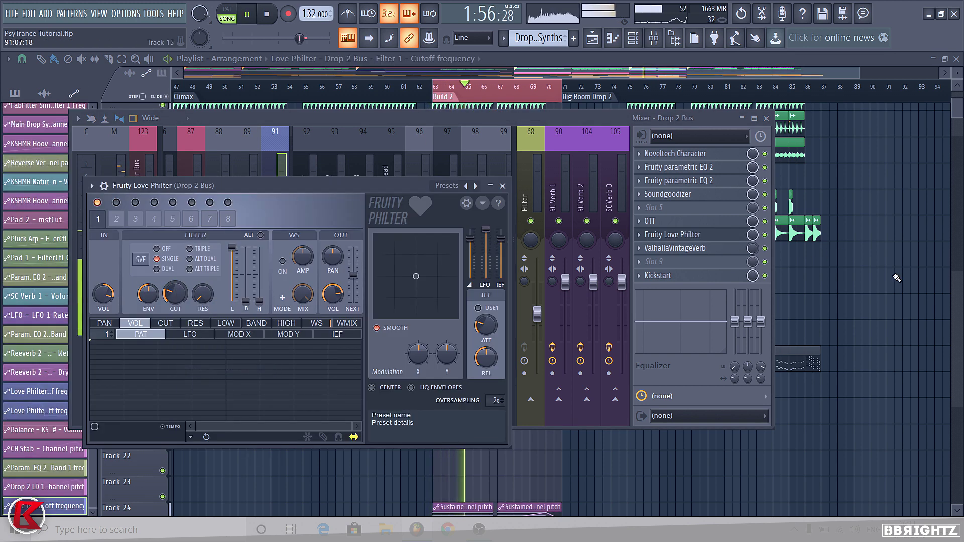
pyautogui.rightClick(896, 278)
pyautogui.press('space')
pyautogui.moveTo(471, 114); pyautogui.dragTo(468, 312)
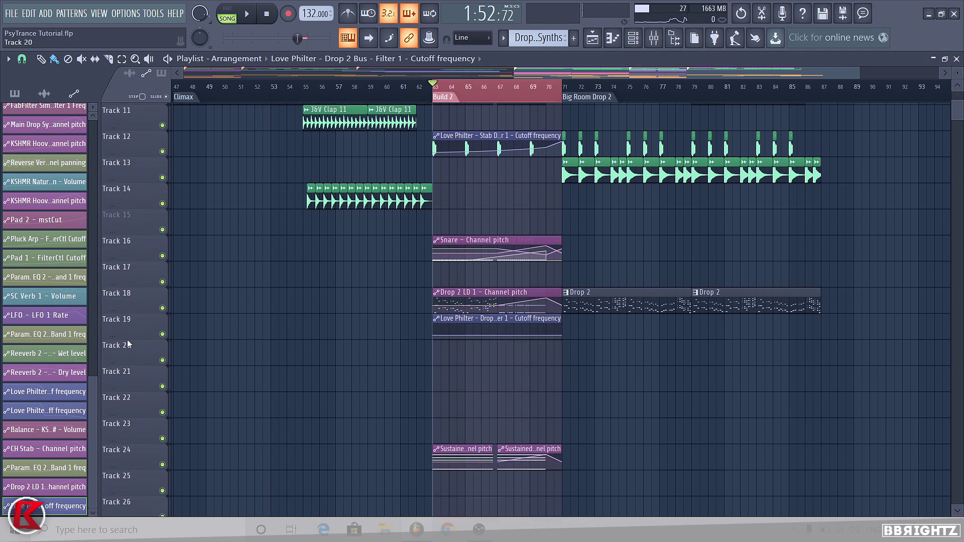
# Enlarge Track 19 and add a cutoff automation point at bar 67, about 59% high, with a gently curved rise before it.
pyautogui.moveTo(129, 340); pyautogui.dragTo(138, 540)
pyautogui.scroll(-5, 381, 398)
pyautogui.scroll(1, 531, 327)
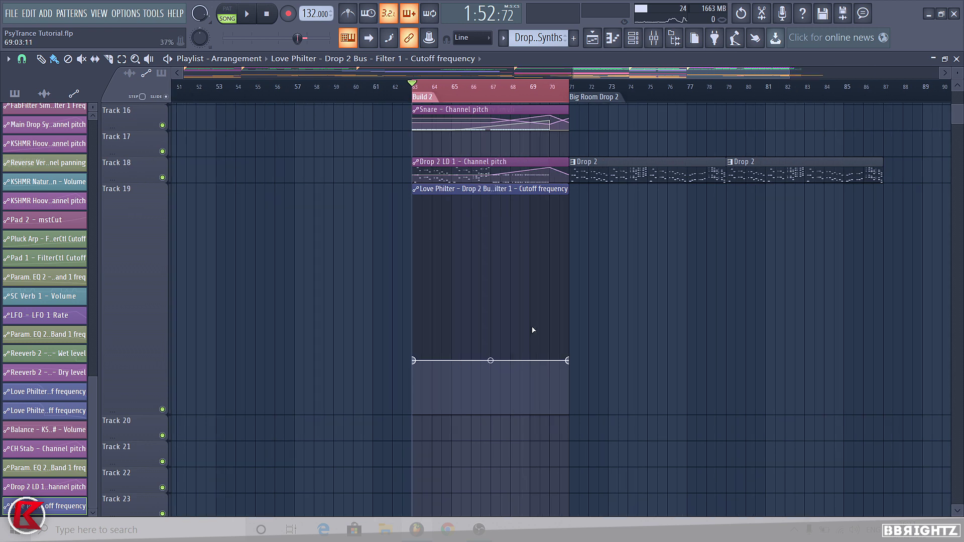
pyautogui.scroll(3, 533, 329)
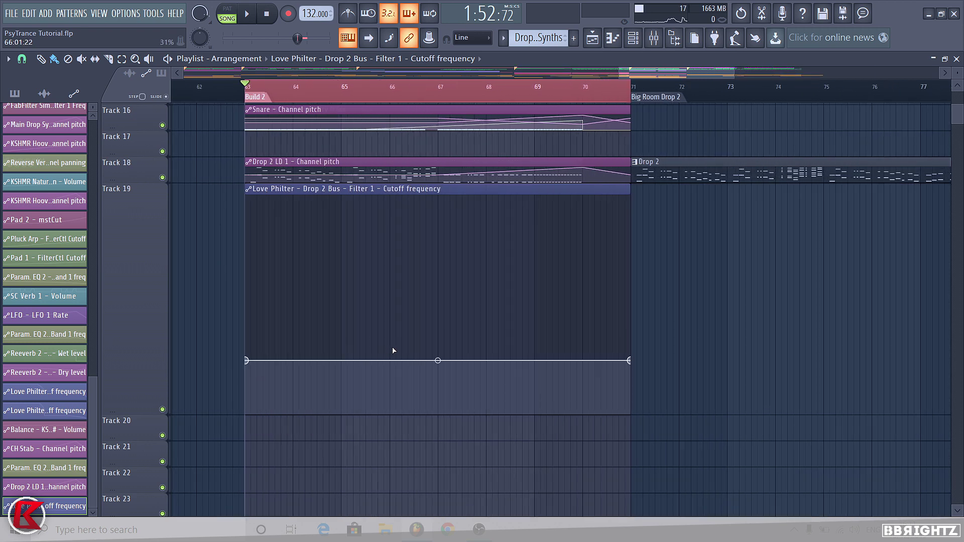
pyautogui.press('space')
pyautogui.rightClick(437, 301)
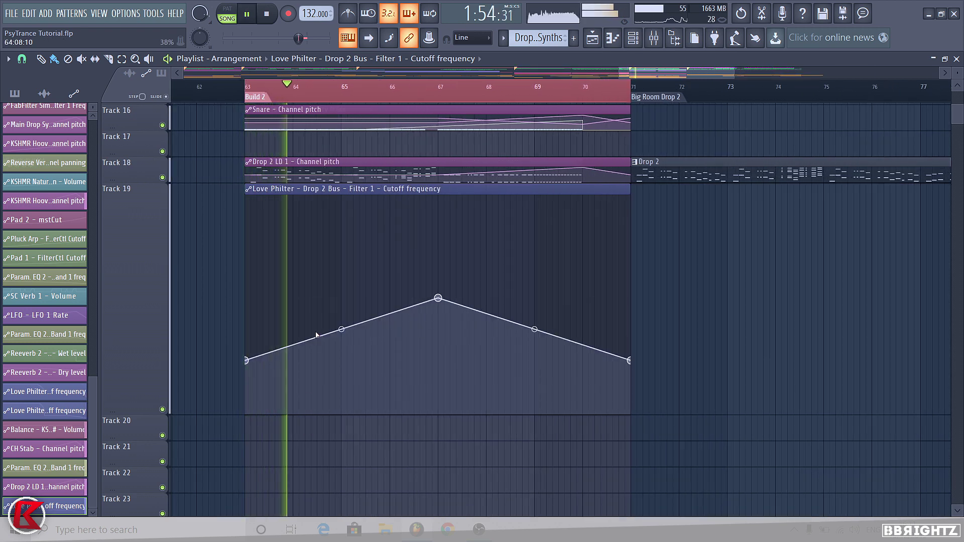
pyautogui.moveTo(341, 329); pyautogui.dragTo(342, 341)
pyautogui.moveTo(438, 298); pyautogui.dragTo(439, 286)
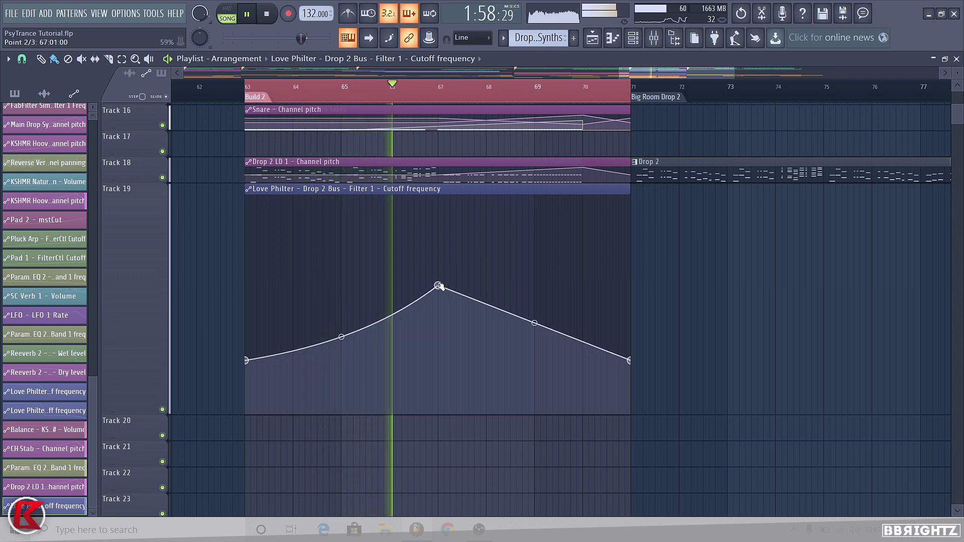
# Add a higher cutoff automation point at bar 70 and raise the clip's end point at bar 71 to the maximum.
pyautogui.rightClick(582, 246)
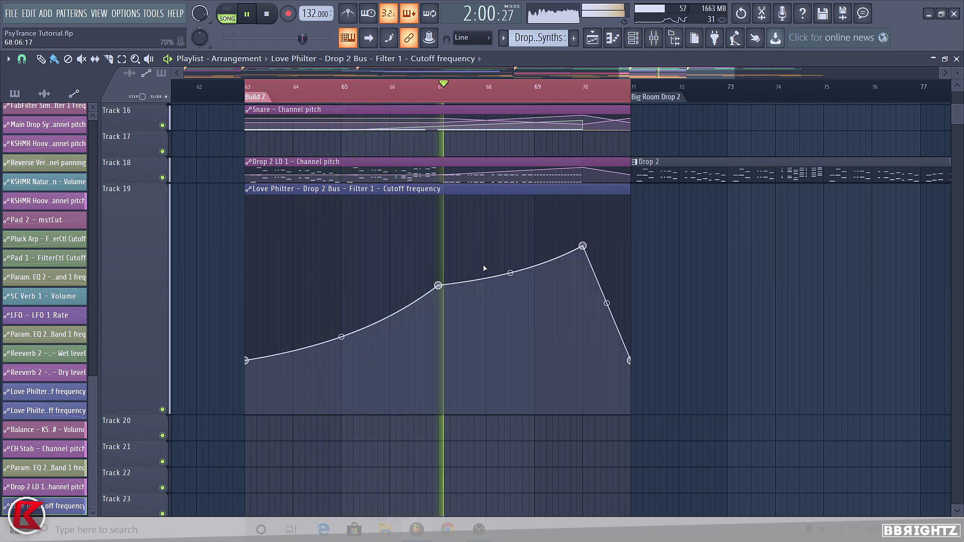
pyautogui.moveTo(583, 246); pyautogui.dragTo(582, 252)
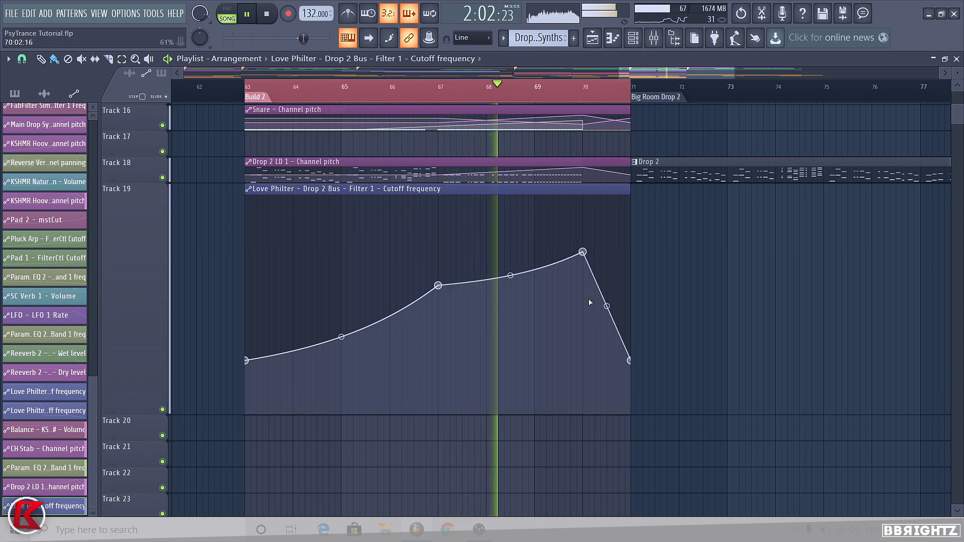
pyautogui.moveTo(629, 360); pyautogui.dragTo(629, 197)
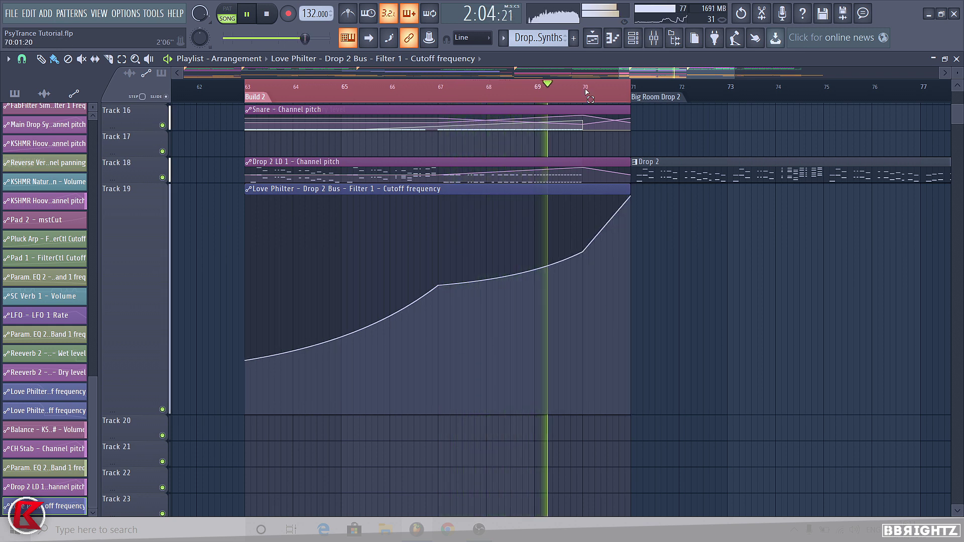
# Reset Track 19 to its default height and clear the time selection over Build 2.
pyautogui.rightClick(108, 300)
pyautogui.moveTo(170, 275)
pyautogui.click(235, 299)
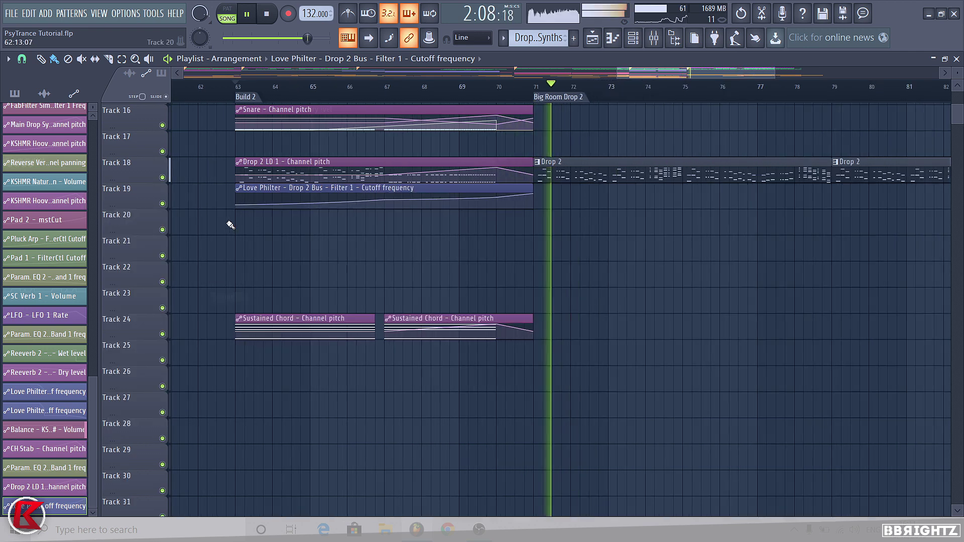
# Place KSHMR Hoover D# clips on Track 55 at bars 71 and 75, with the second one ending at bar 78.
pyautogui.scroll(-5, 230, 224)
pyautogui.scroll(6, 914, 462)
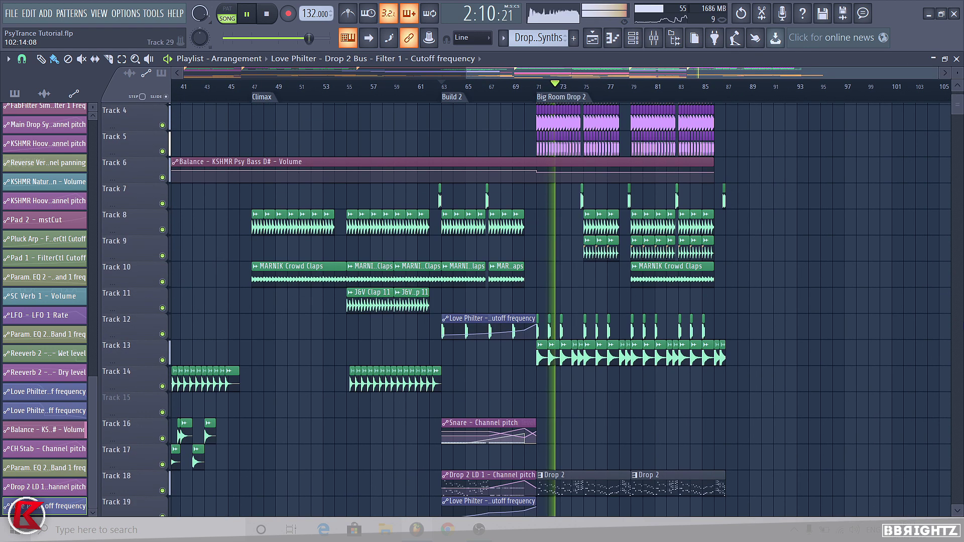
pyautogui.scroll(-15, 805, 211)
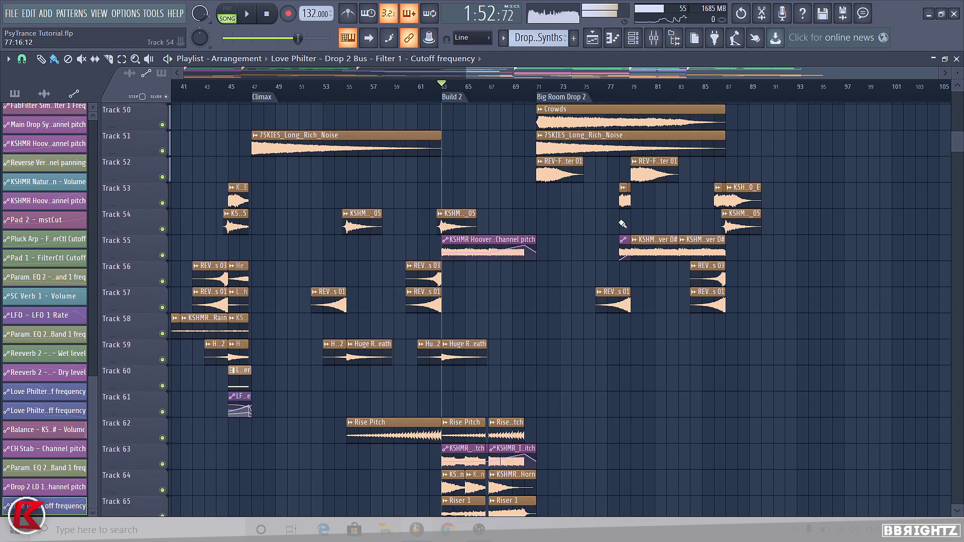
pyautogui.click(654, 242)
pyautogui.scroll(2, 589, 271)
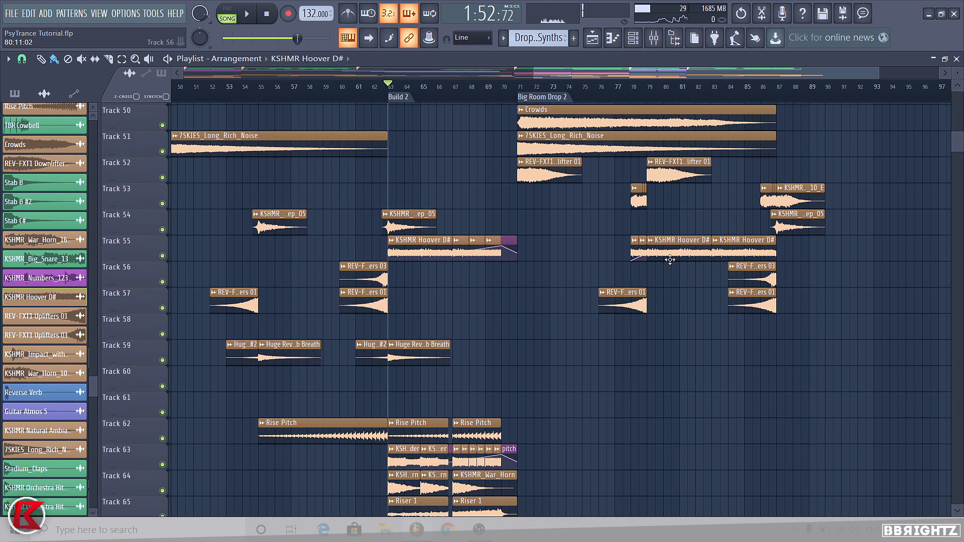
pyautogui.scroll(4, 658, 255)
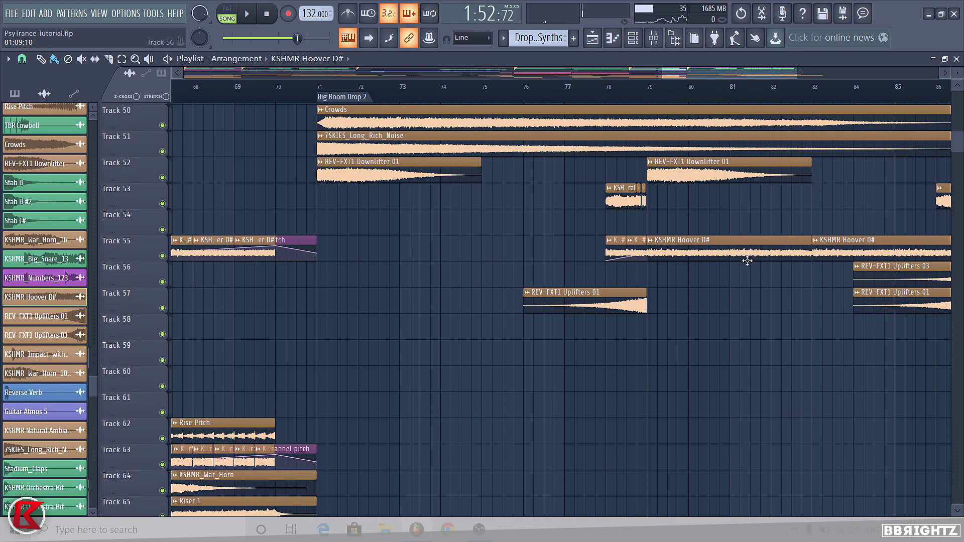
pyautogui.click(324, 258)
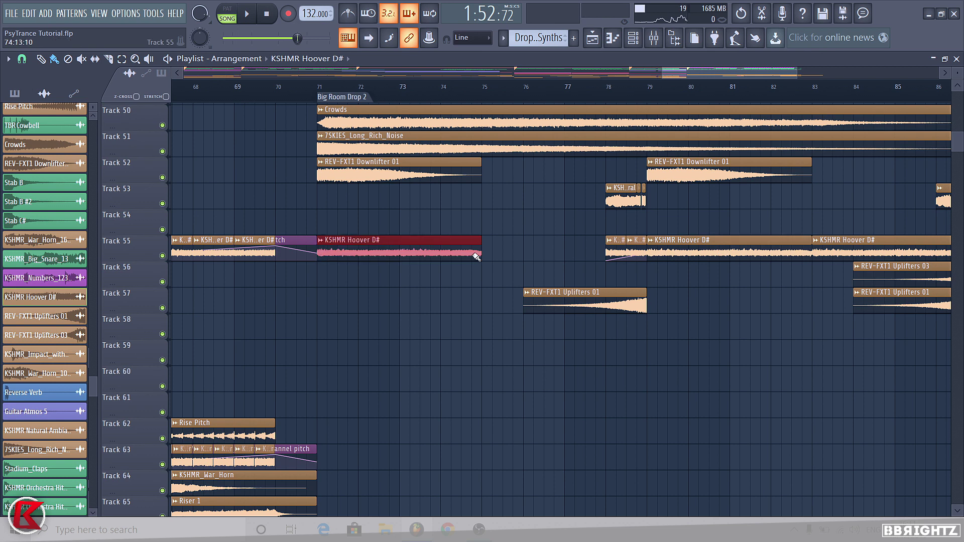
pyautogui.click(488, 279)
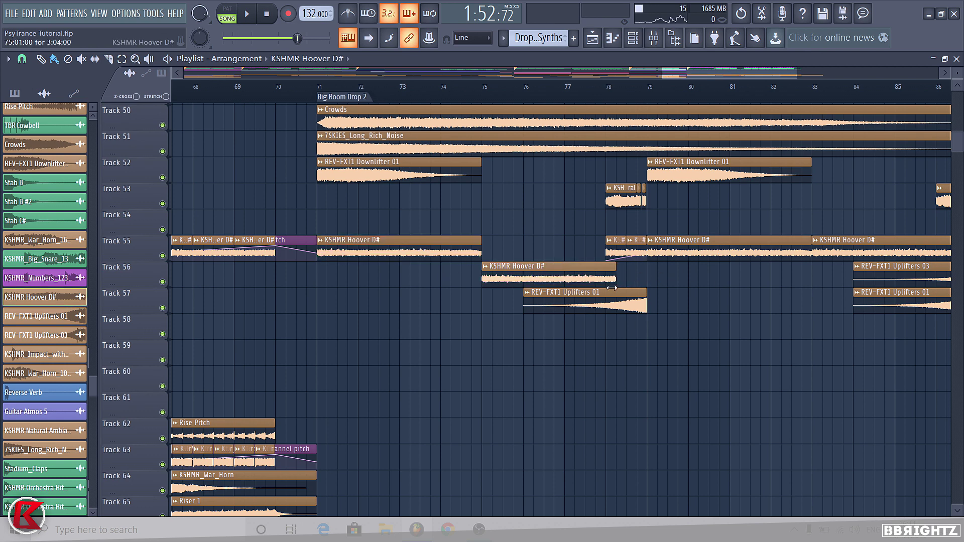
pyautogui.moveTo(586, 281); pyautogui.dragTo(575, 243)
# Play the transition into Big Room Drop 2 and review the effects tracks across the arrangement.
pyautogui.press('space')
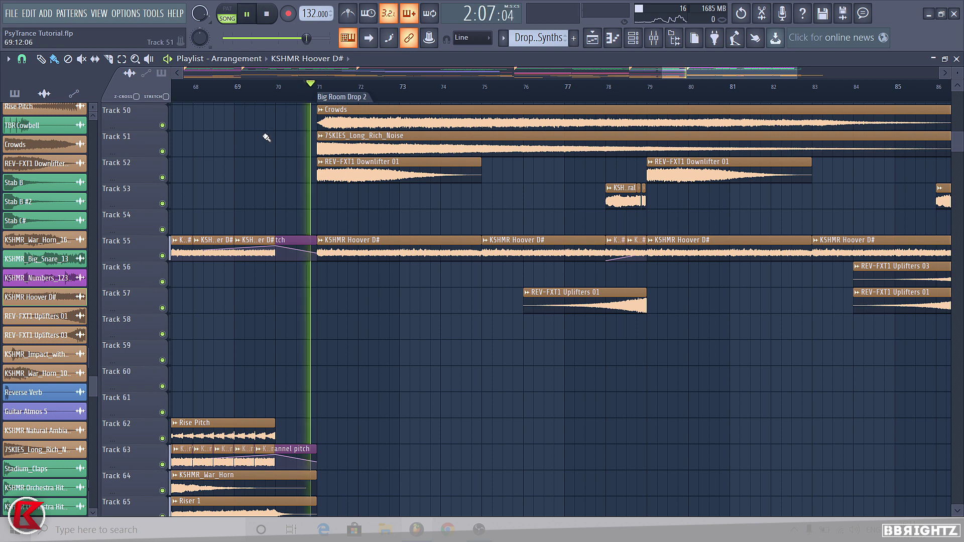
pyautogui.scroll(-3, 253, 192)
pyautogui.scroll(-5, 253, 192)
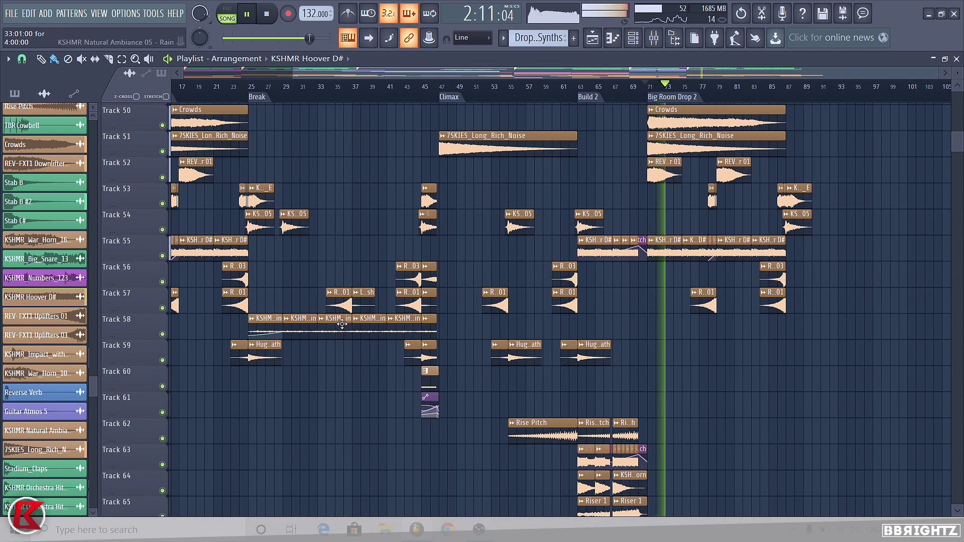
pyautogui.moveTo(957, 142); pyautogui.dragTo(957, 139)
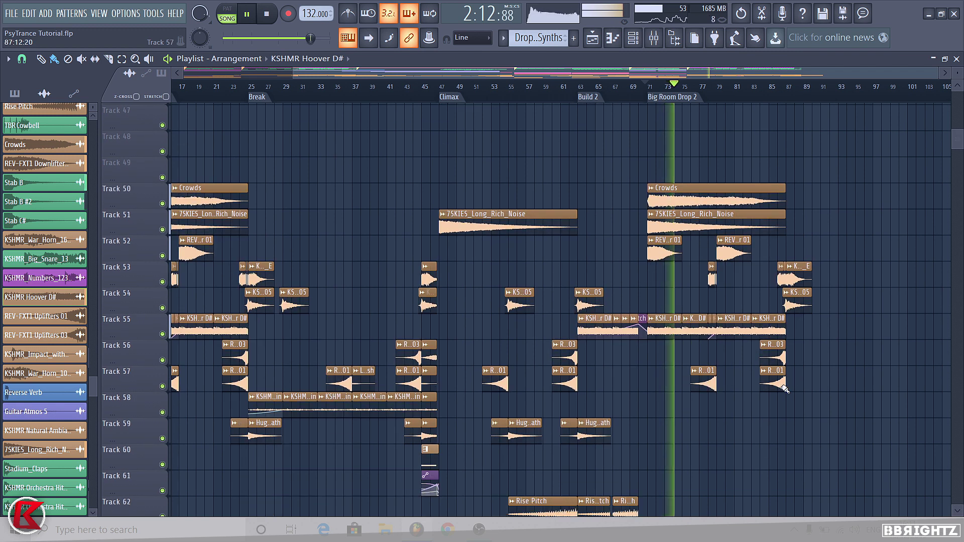
pyautogui.scroll(-2, 708, 350)
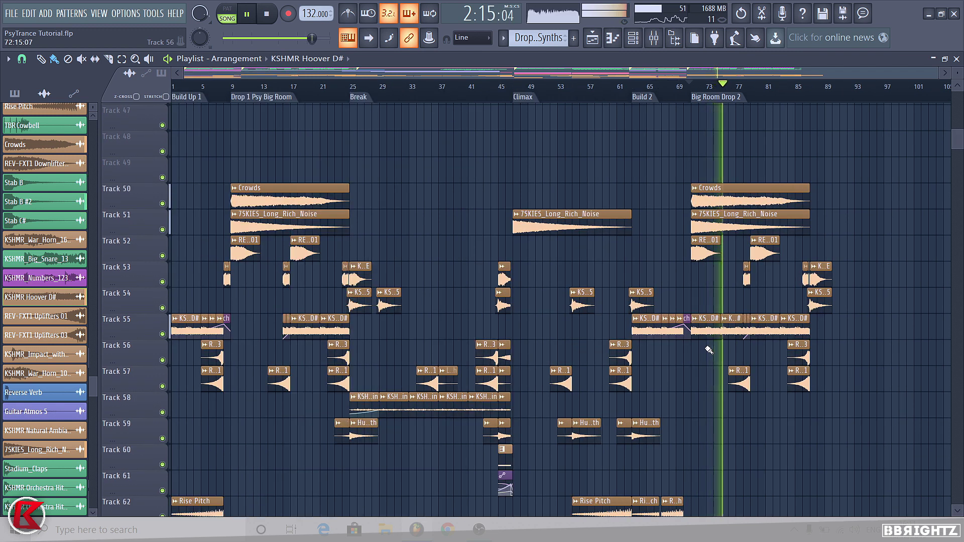
pyautogui.press('space')
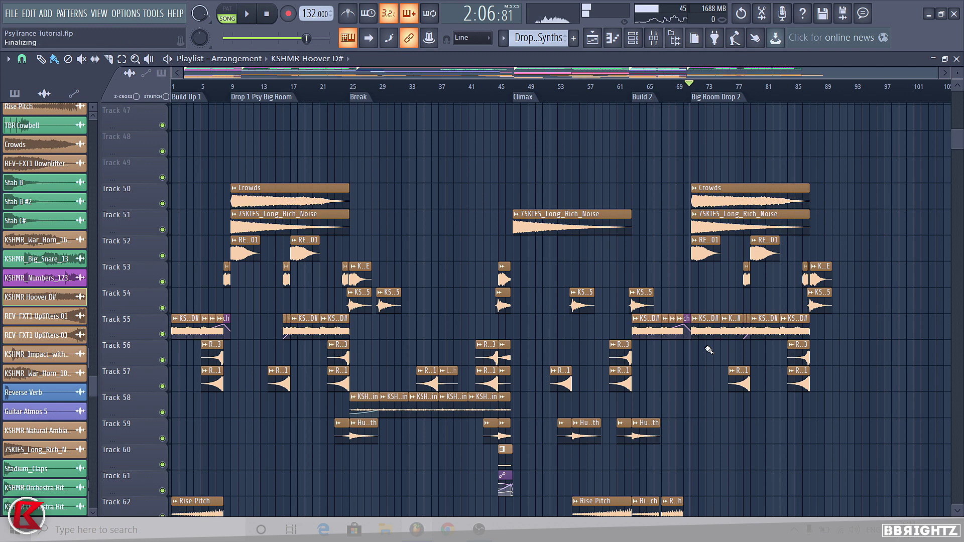
# Return to the uppermost playlist tracks and set the song position to bar 70, just before Big Room Drop 2.
pyautogui.scroll(6, 954, 427)
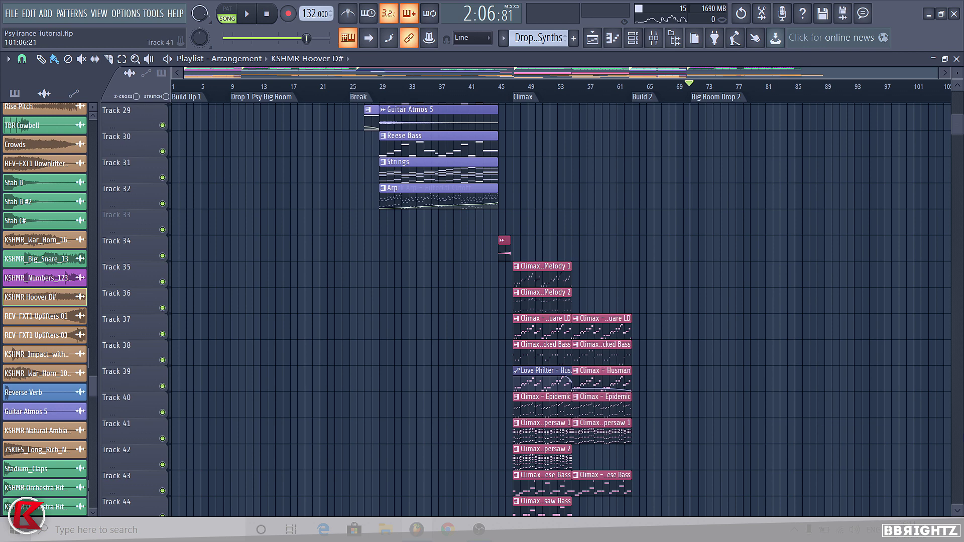
pyautogui.scroll(9, 671, 175)
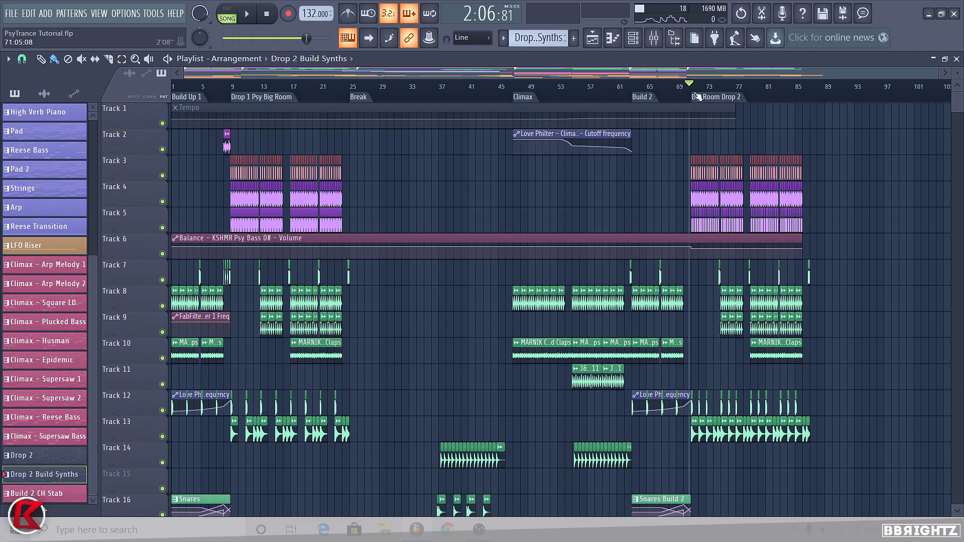
pyautogui.click(688, 91)
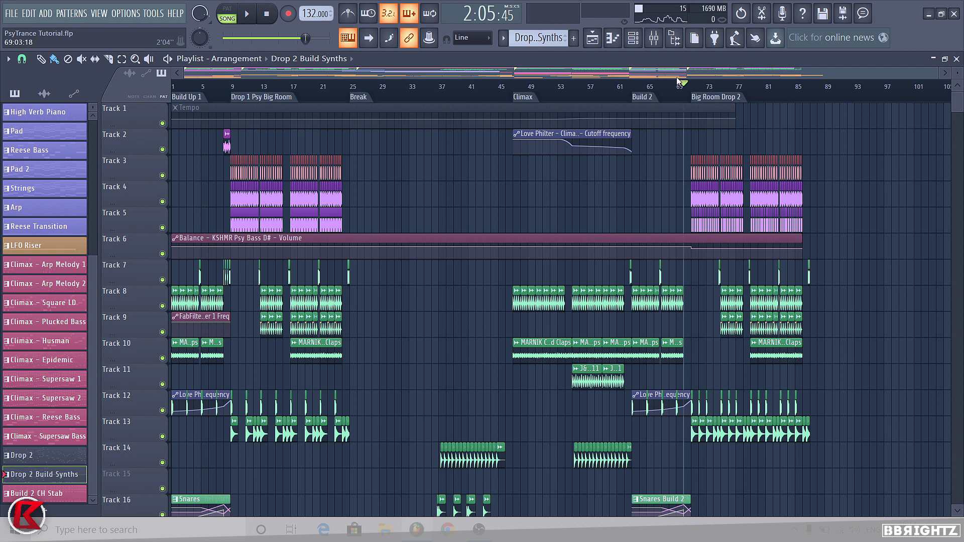
# Open the browser, collapse the Artist Sample Collection folder, and look through the remaining sample folders.
pyautogui.click(675, 45)
pyautogui.scroll(4, 20, 290)
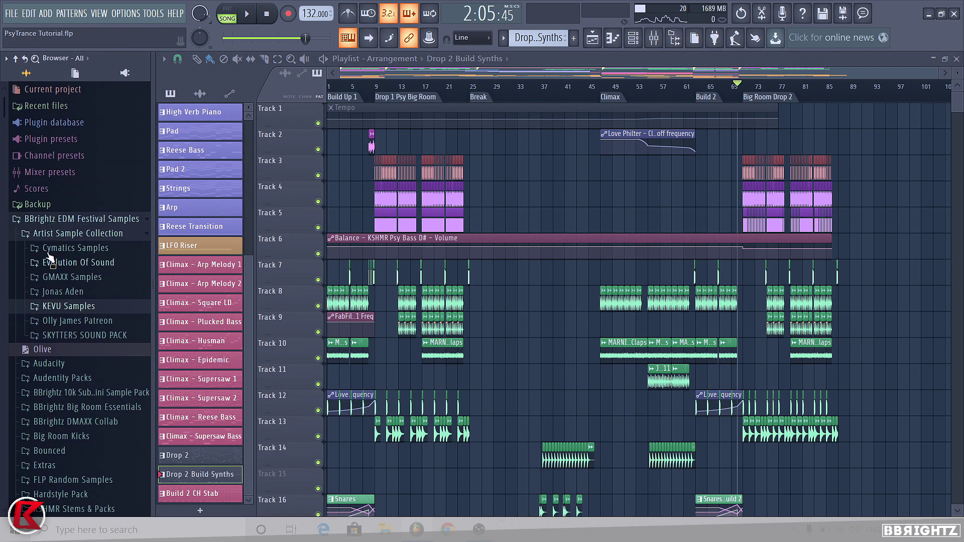
pyautogui.click(57, 235)
pyautogui.scroll(-6, 63, 228)
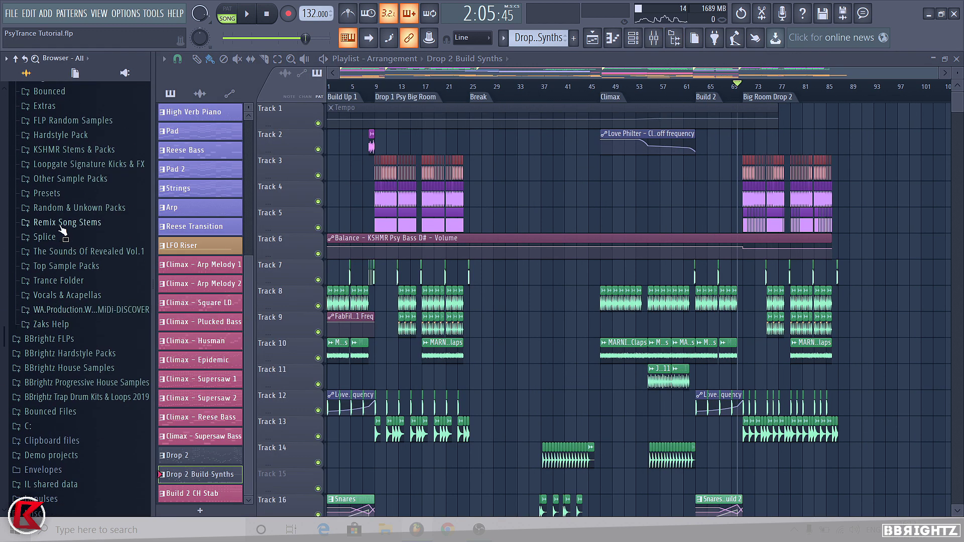
# Copy the KSHMR_Numbers_123_Cmon_128 vocal clip to Track 2 at bar 70, ahead of Big Room Drop 2.
pyautogui.click(368, 151)
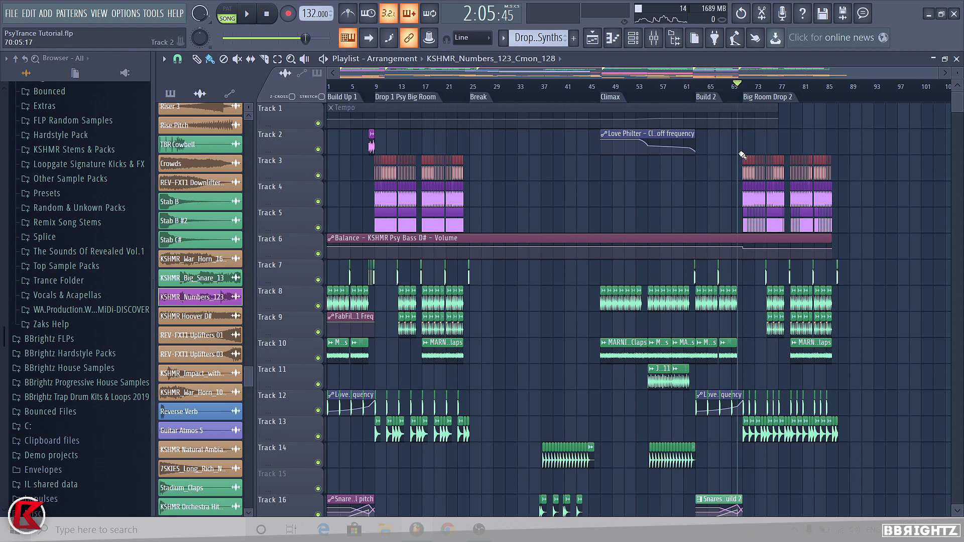
pyautogui.scroll(4, 742, 156)
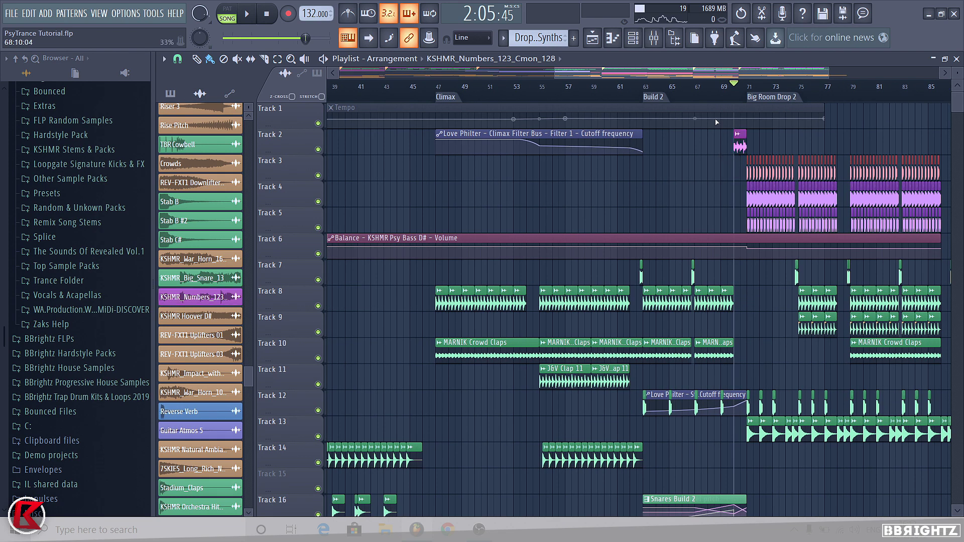
# Copy the TBR Cowbell and KSHMR_Big_Snare_13 fill before Drop 1 on Track 7 to bar 70, ahead of Big Room Drop 2.
pyautogui.scroll(-4, 521, 271)
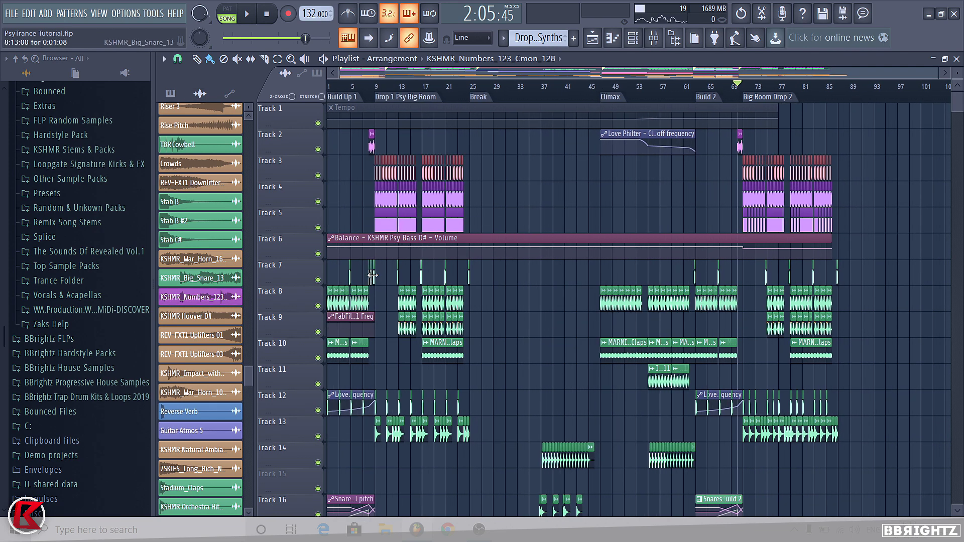
pyautogui.scroll(3, 372, 275)
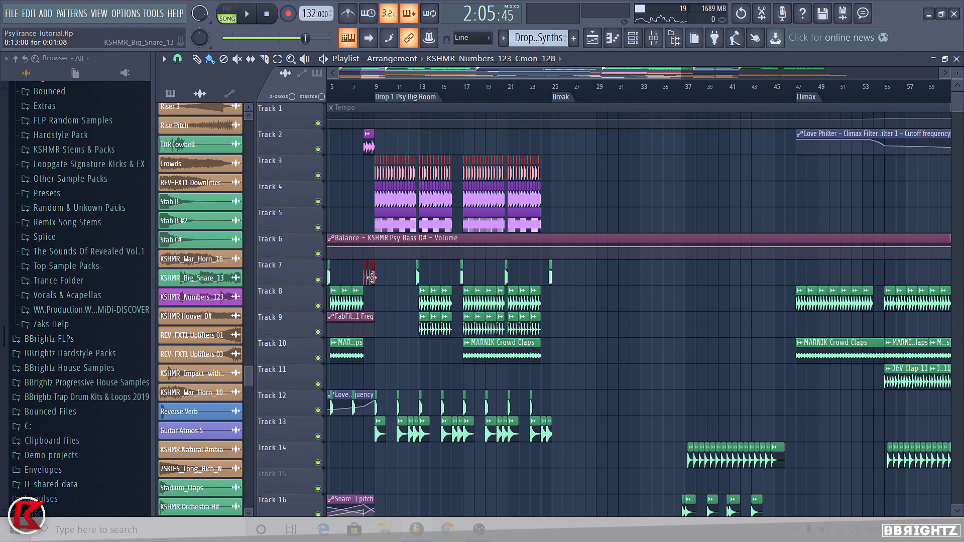
pyautogui.moveTo(613, 309); pyautogui.dragTo(857, 275)
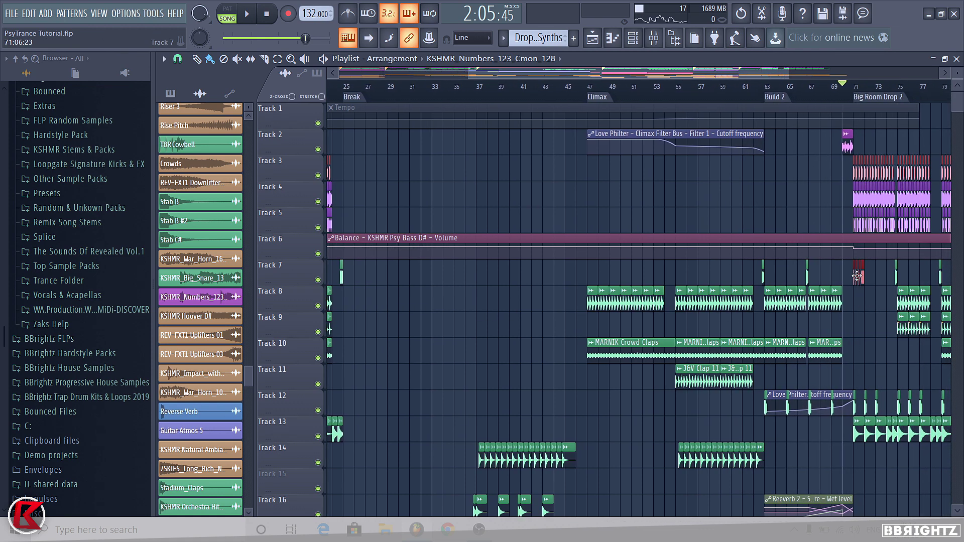
pyautogui.scroll(8, 882, 304)
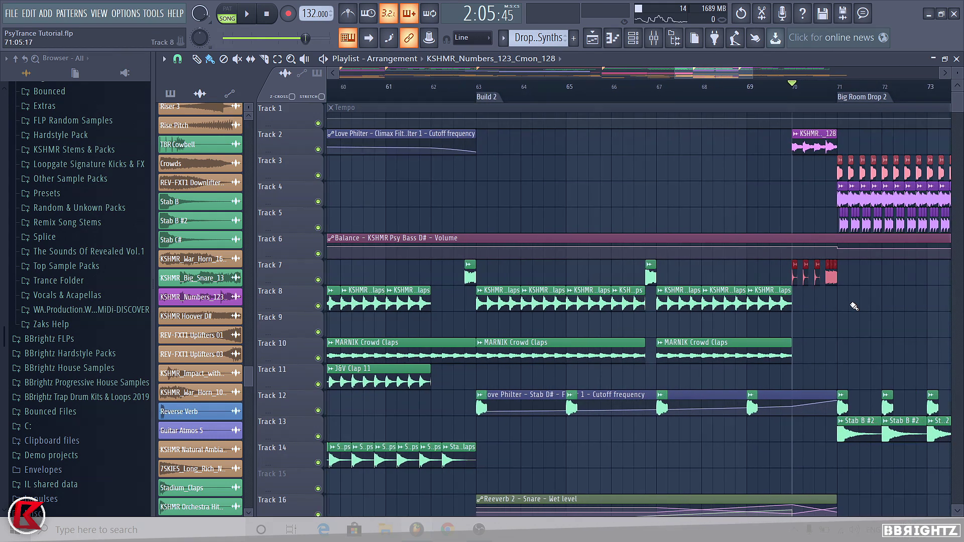
pyautogui.rightClick(817, 282)
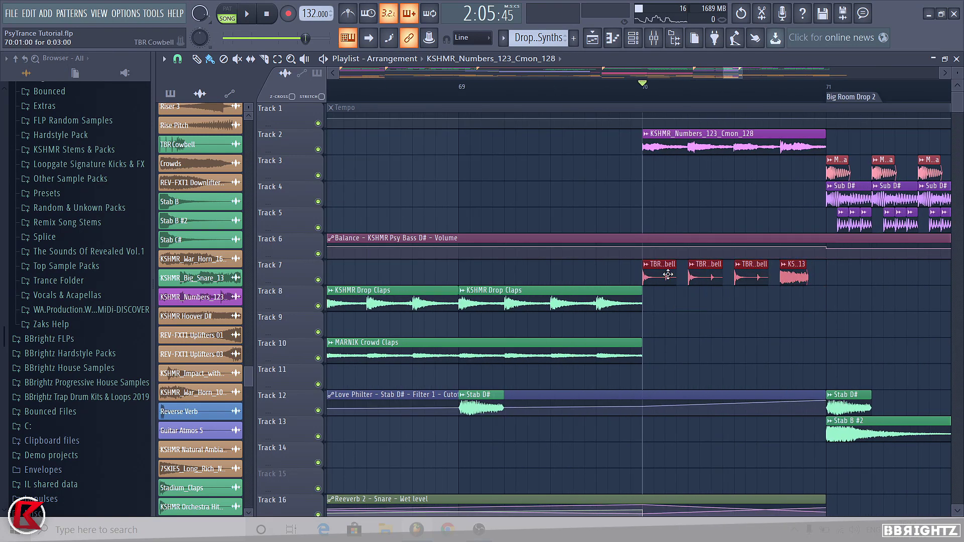
# Shorten the copied cowbell hits on Track 7 and add a second KSHMR_Big_Snare_13 hit directly after the first, just before bar 71.
pyautogui.moveTo(674, 272); pyautogui.dragTo(664, 272)
pyautogui.click(770, 323)
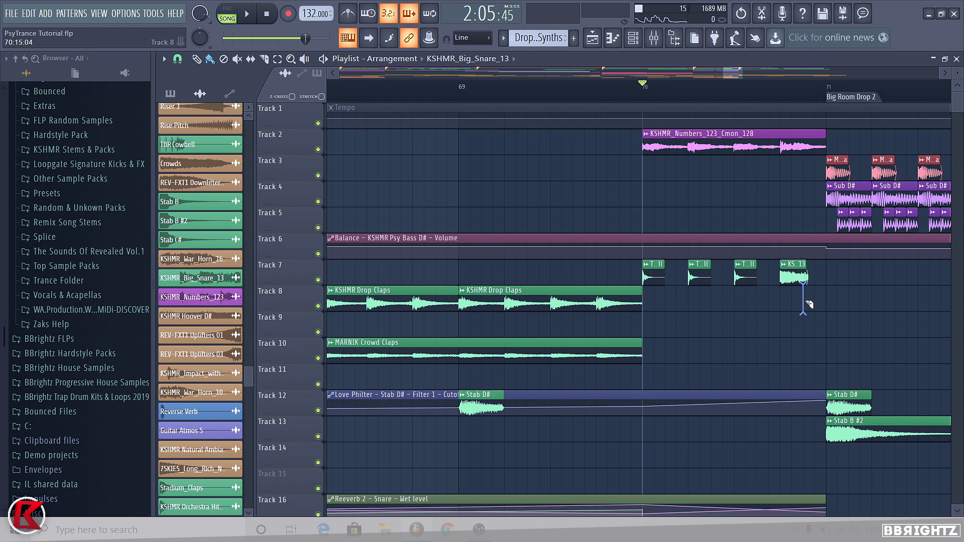
pyautogui.click(803, 277)
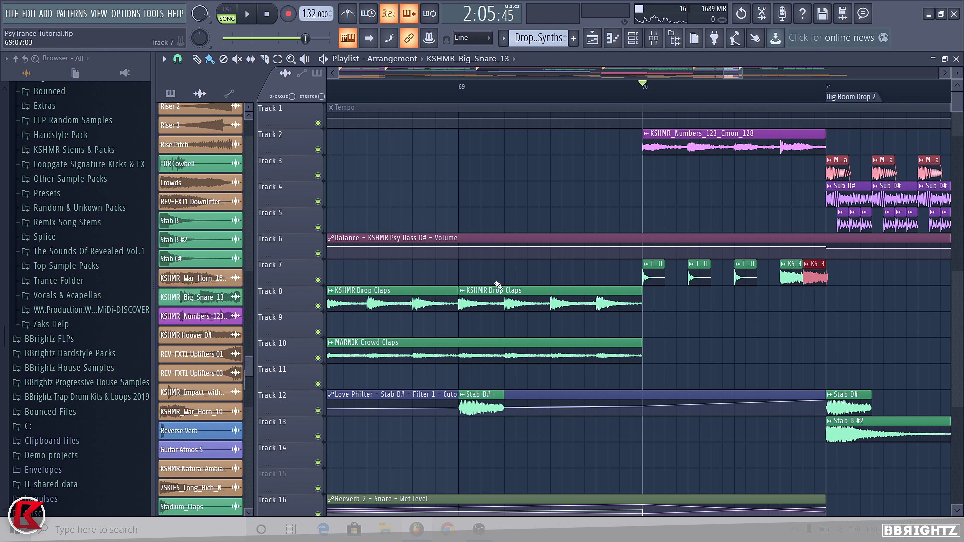
# Solo Track 7 to play the cowbell and snare fill at bar 70, and restore all tracks.
pyautogui.keyDown('ctrl'); pyautogui.click(318, 280); pyautogui.keyUp('ctrl')
pyautogui.press('space')
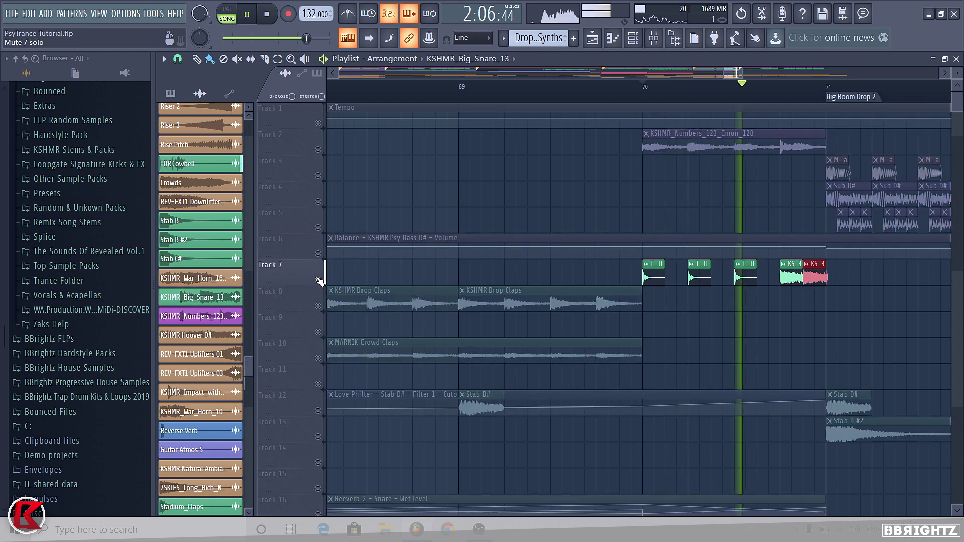
pyautogui.press('space')
pyautogui.keyDown('ctrl'); pyautogui.click(319, 280); pyautogui.keyUp('ctrl')
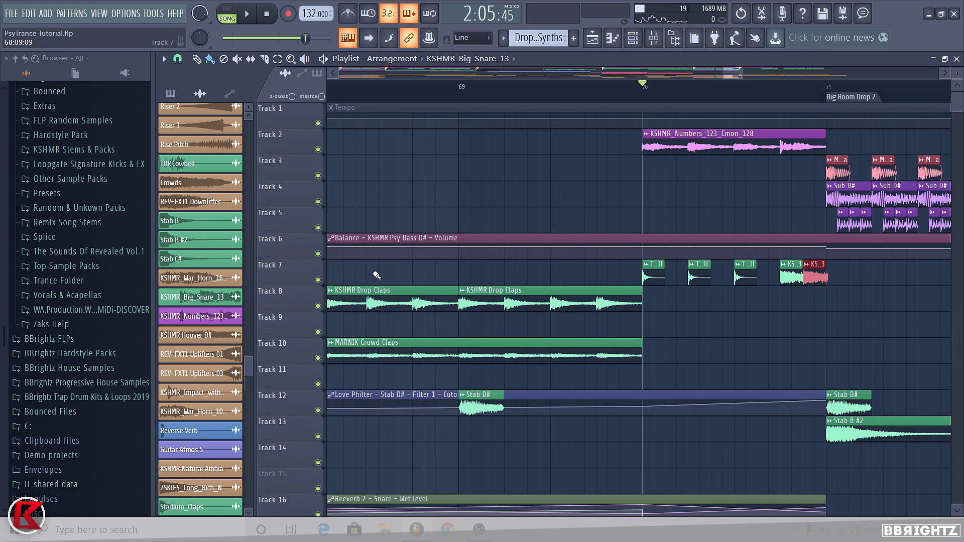
# Play the arrangement from bar 69 through the new fill into Big Room Drop 2.
pyautogui.scroll(-6, 382, 277)
pyautogui.click(406, 86)
pyautogui.press('space')
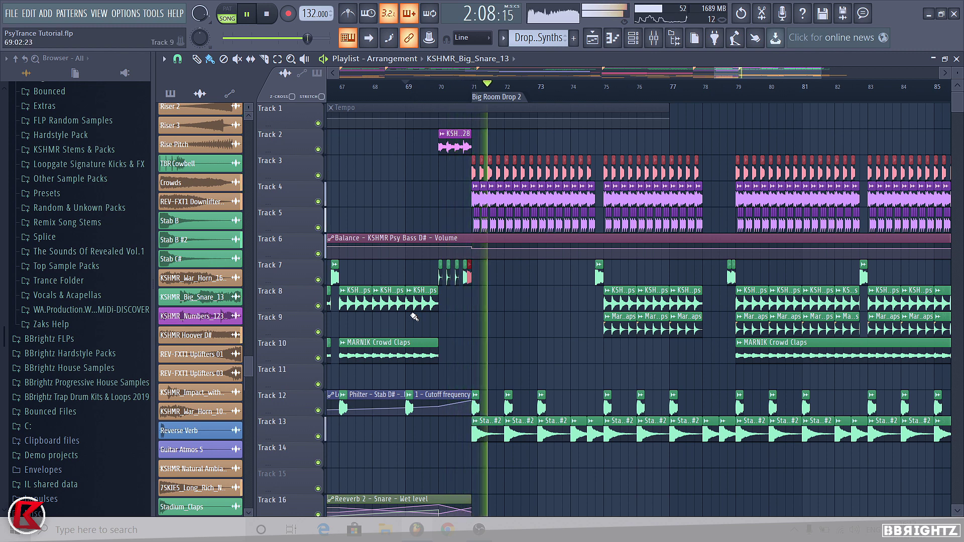
pyautogui.scroll(-2, 413, 316)
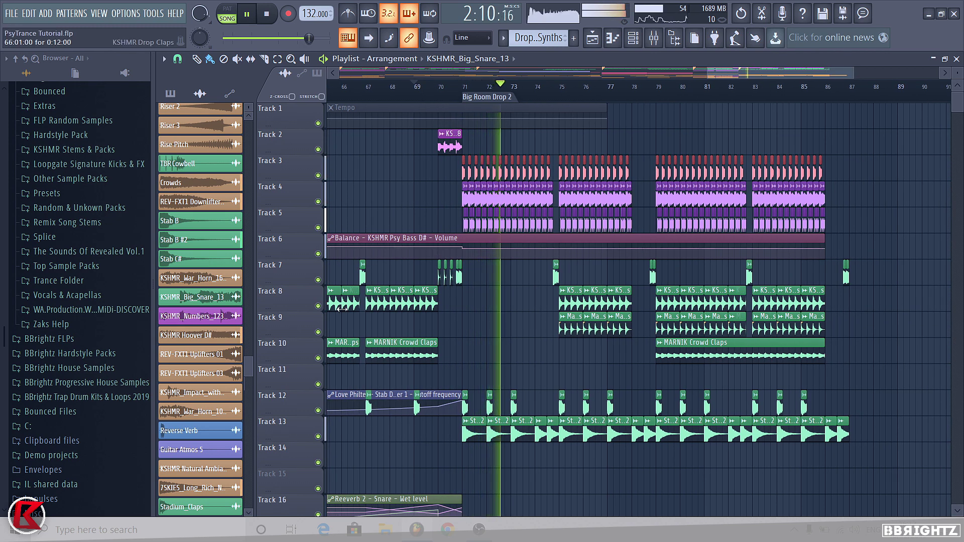
pyautogui.scroll(-2, 515, 196)
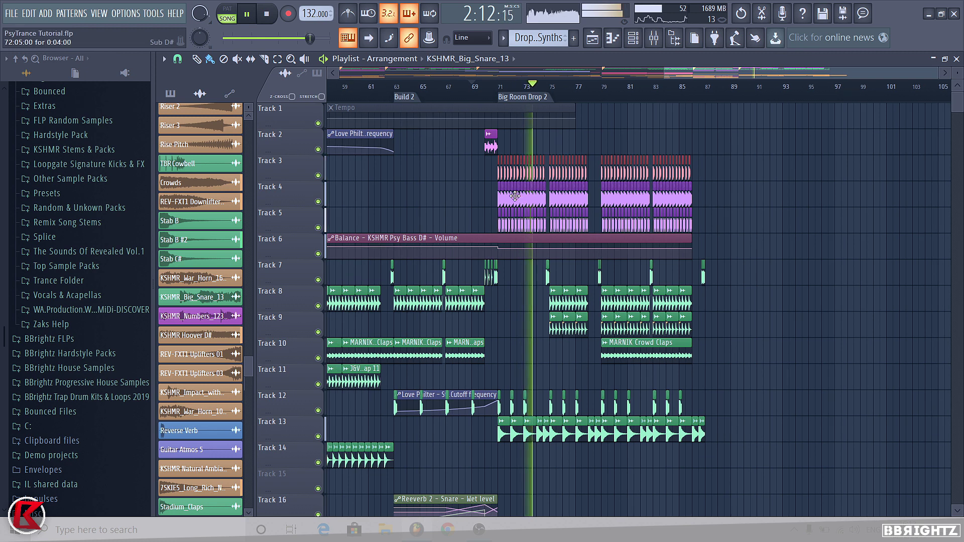
pyautogui.press('space')
pyautogui.scroll(-1, 482, 221)
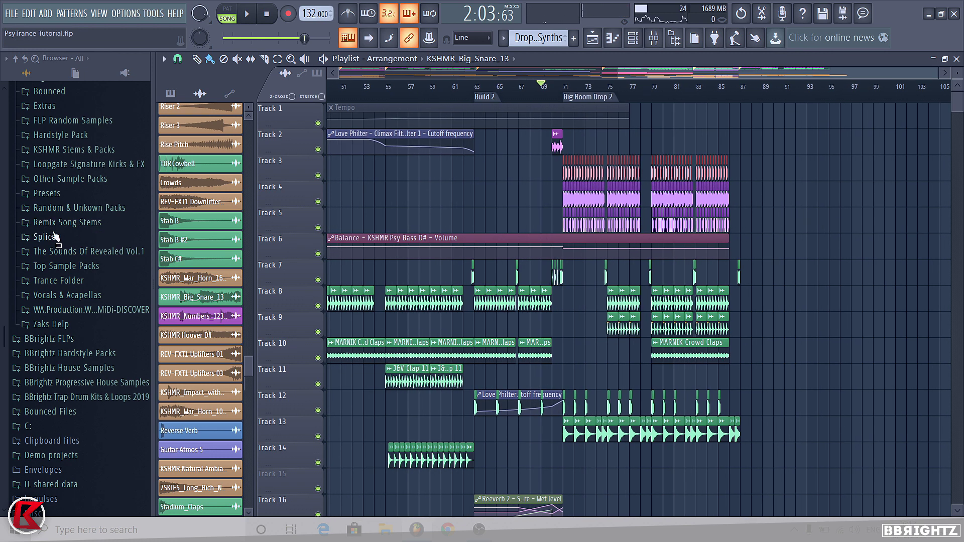
# Open the Vocal Shouts folder inside the GMAXX 2 pack's Vocals folder, under GMAXX Samples.
pyautogui.scroll(8, 57, 236)
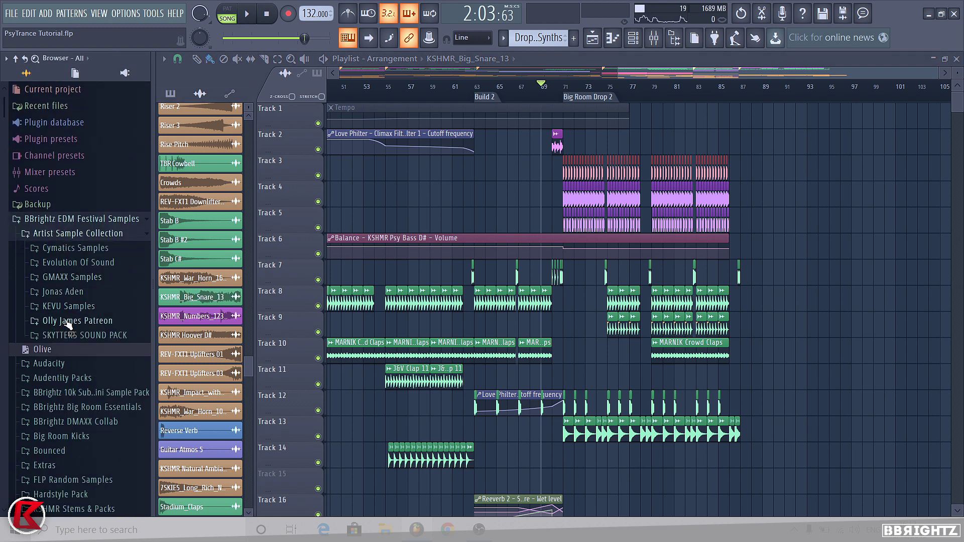
pyautogui.click(59, 279)
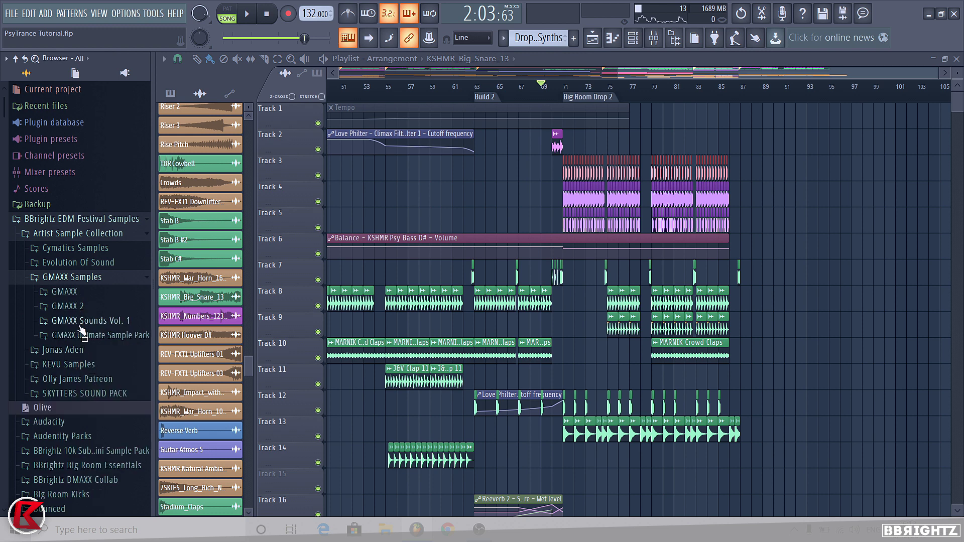
pyautogui.click(76, 309)
pyautogui.click(90, 321)
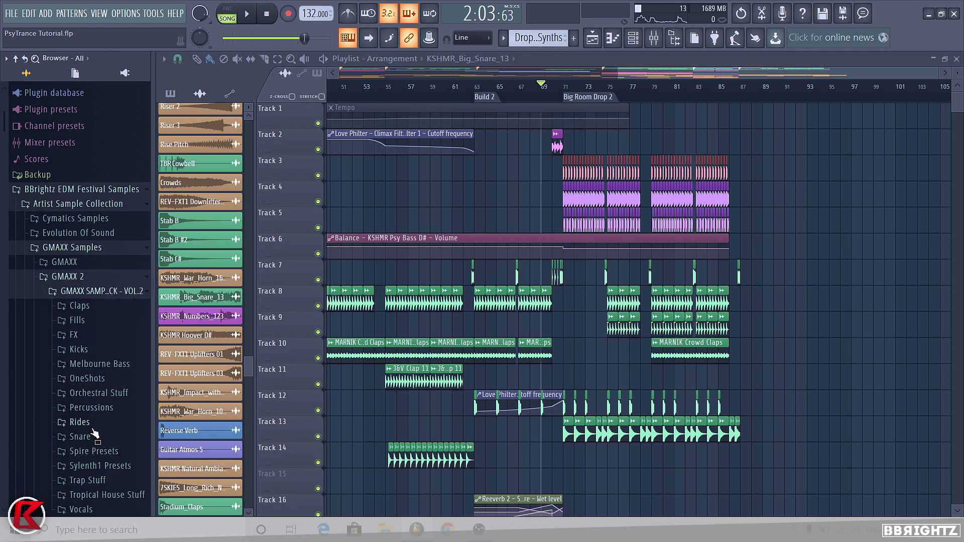
pyautogui.scroll(-4, 93, 432)
pyautogui.click(86, 347)
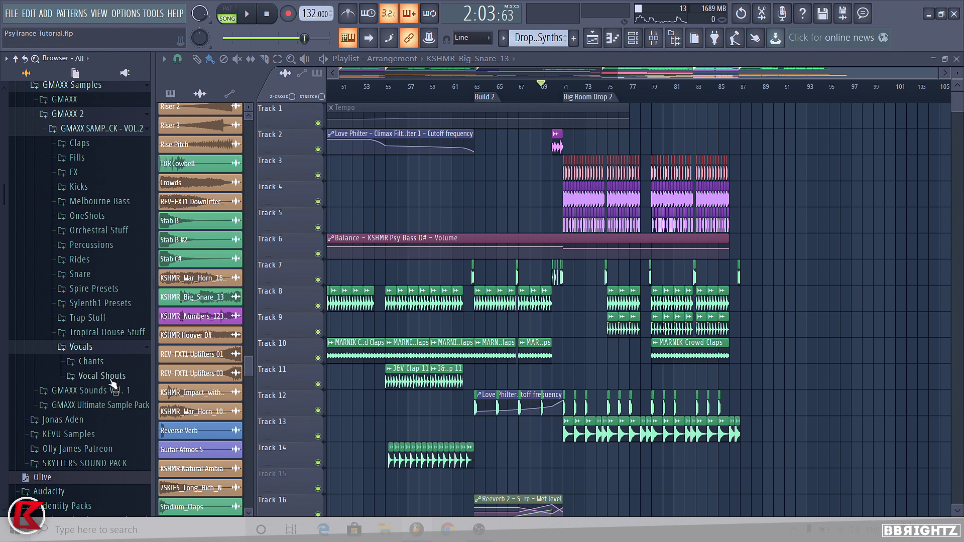
pyautogui.click(101, 363)
pyautogui.click(101, 362)
pyautogui.click(104, 377)
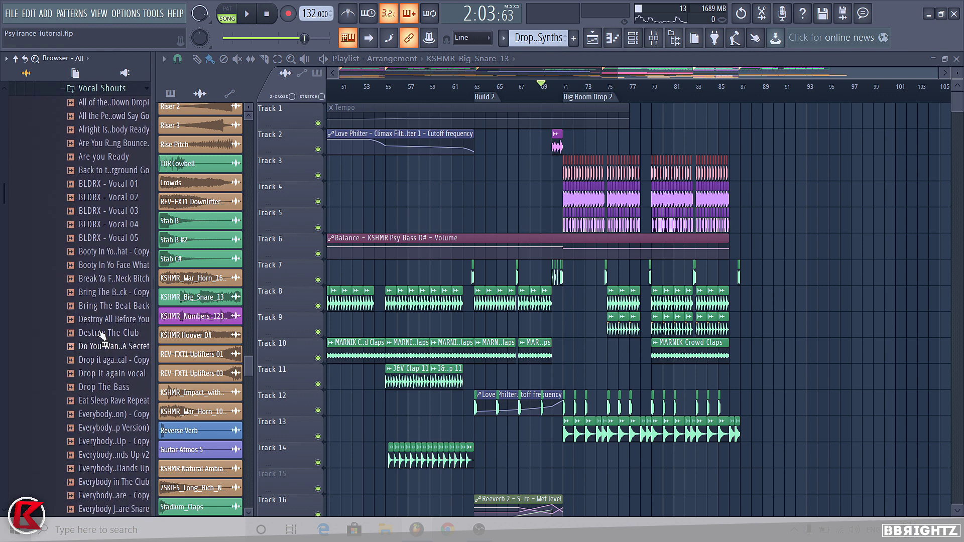
# Audition the Vocal Shouts samples one after another and look through the rest of the folder for a pre-drop vocal.
pyautogui.click(102, 105)
pyautogui.press('Down')
pyautogui.press('Down')
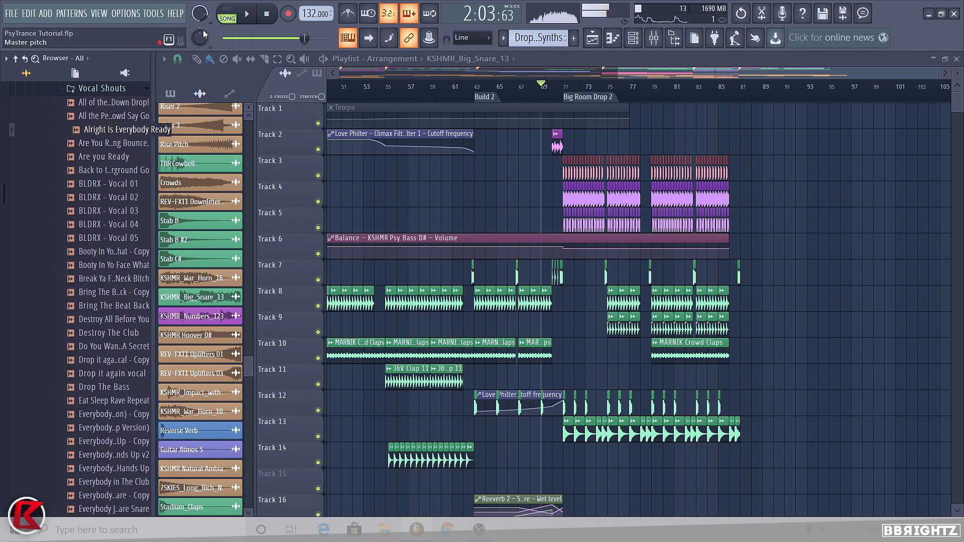
pyautogui.press('Down')
pyautogui.press('Down')
pyautogui.press('Down')
pyautogui.press('Down')
pyautogui.press('Down')
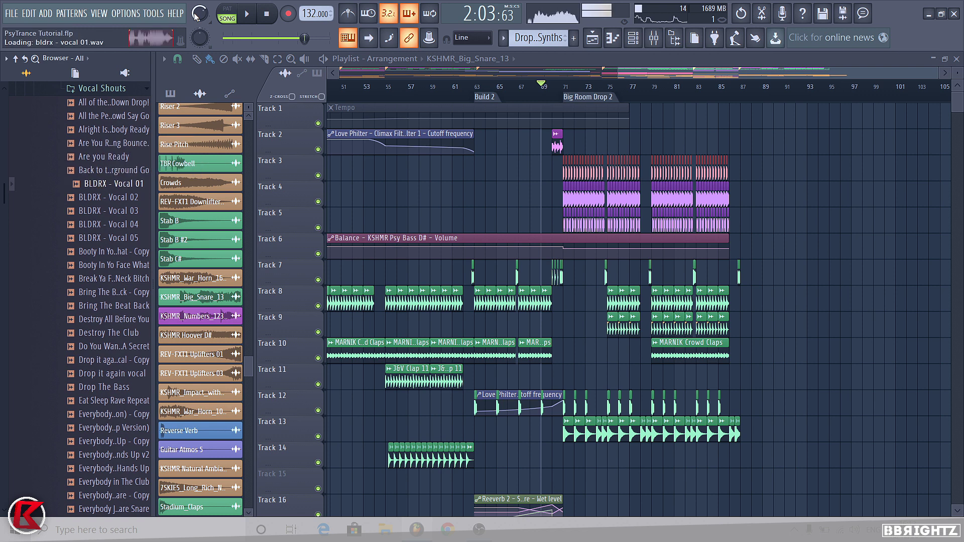
pyautogui.press('Down')
pyautogui.press('Down')
pyautogui.press('Down')
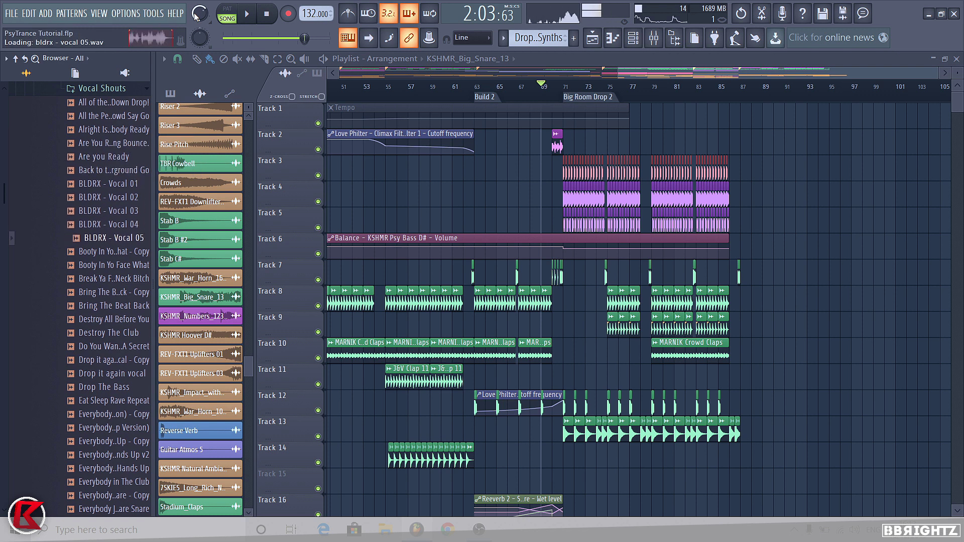
pyautogui.press('Up')
pyautogui.press('Up')
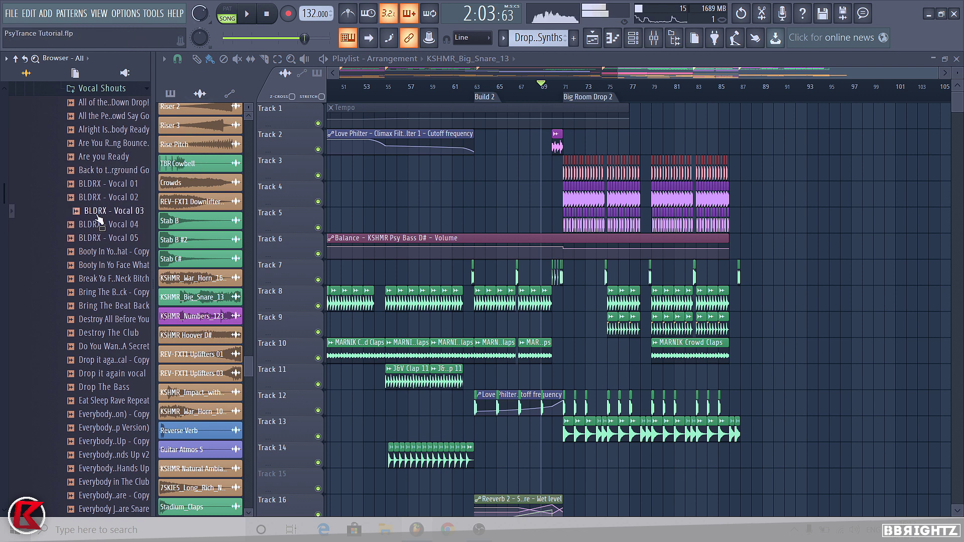
pyautogui.press('Down')
pyautogui.press('Down')
pyautogui.press('Down')
pyautogui.press('Down')
pyautogui.press('Down')
pyautogui.press('Down')
pyautogui.press('Down')
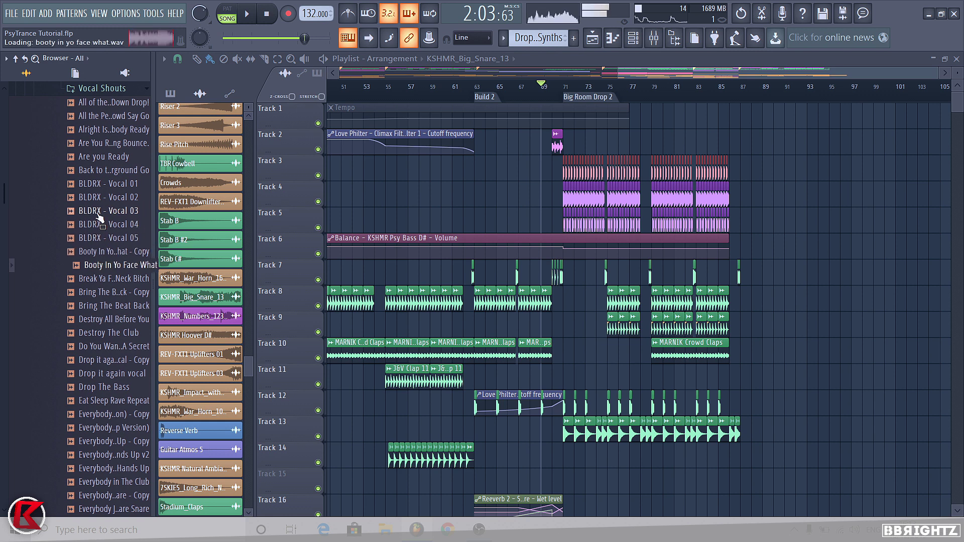
pyautogui.press('Down')
pyautogui.press('Down')
pyautogui.press('Down')
pyautogui.press('Down')
pyautogui.press('Down')
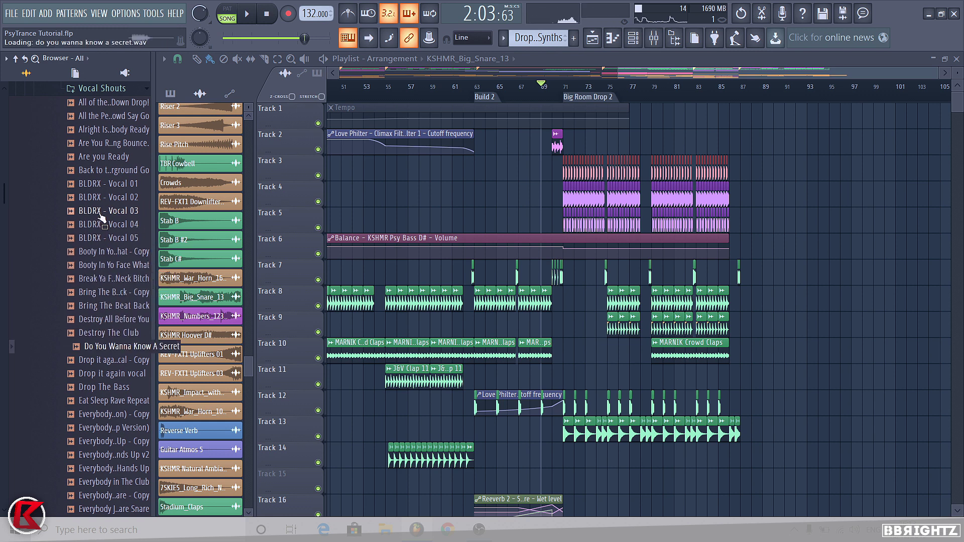
pyautogui.press('Down')
pyautogui.press('Down')
pyautogui.press('Down')
pyautogui.press('Down')
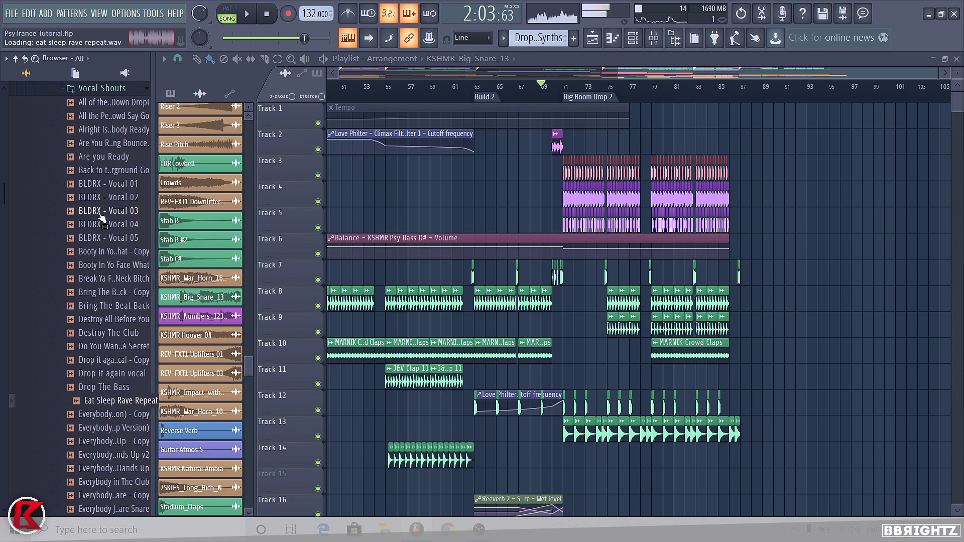
pyautogui.press('Down')
pyautogui.press('Down')
pyautogui.press('Down')
pyautogui.press('Down')
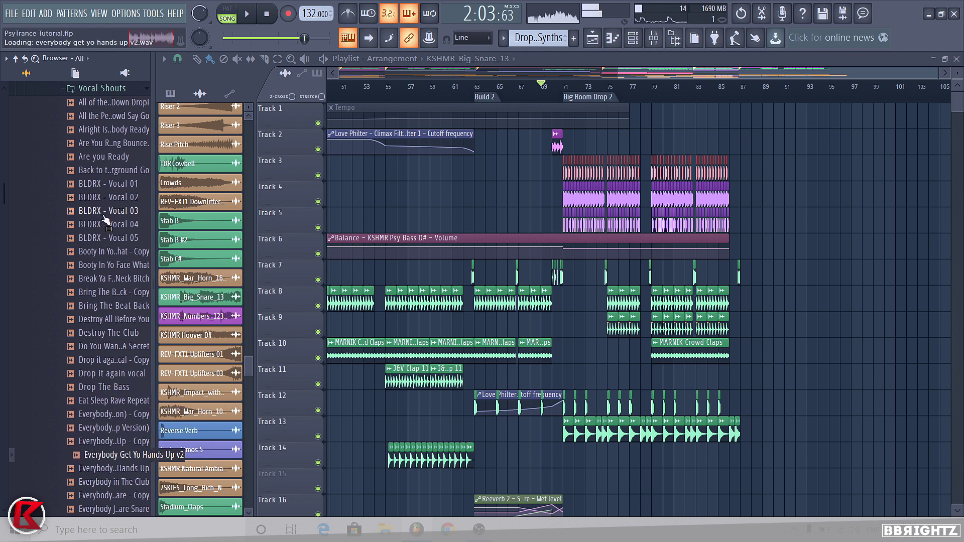
pyautogui.press('Down')
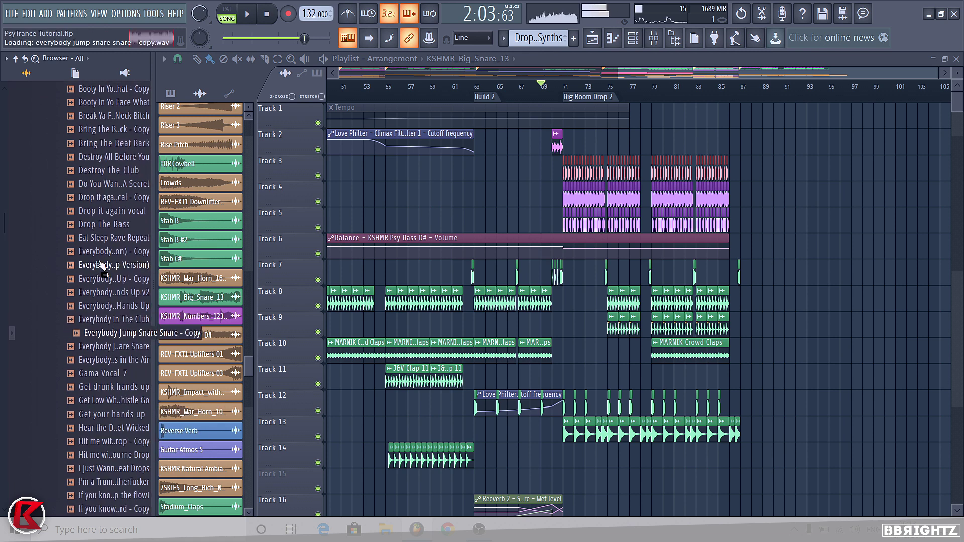
pyautogui.press('Down')
pyautogui.press('Down')
pyautogui.press('Down')
pyautogui.press('Down')
pyautogui.press('Down')
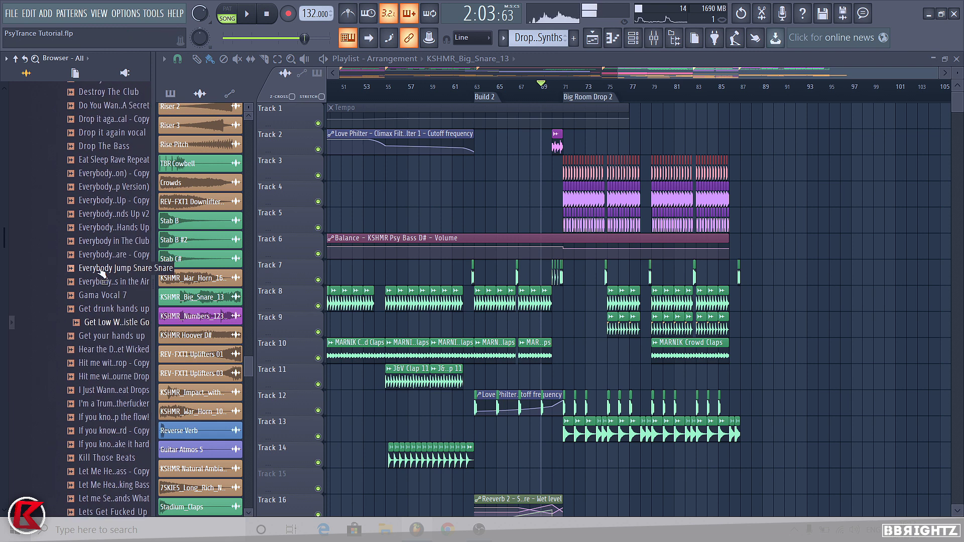
pyautogui.press('Down')
pyautogui.press('Down')
pyautogui.press('Down')
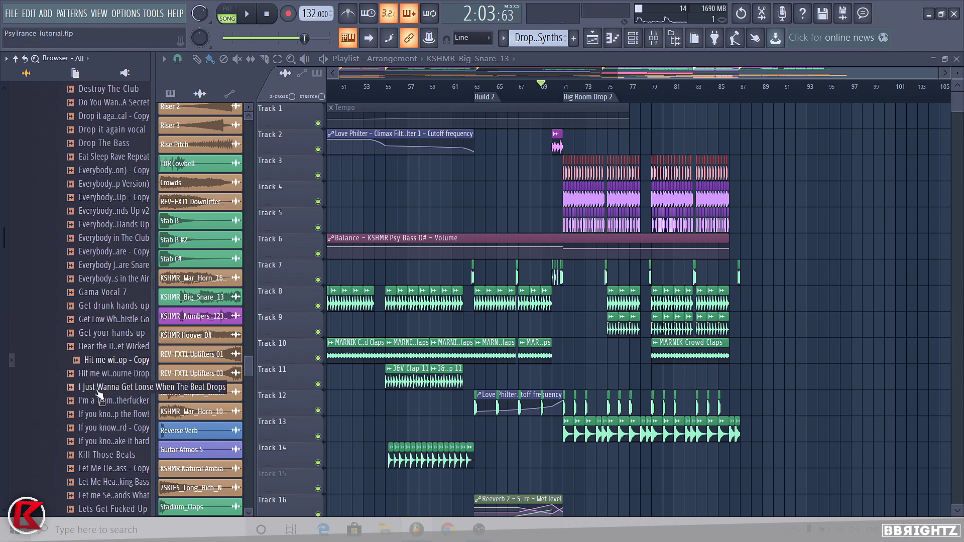
pyautogui.scroll(-10, 86, 211)
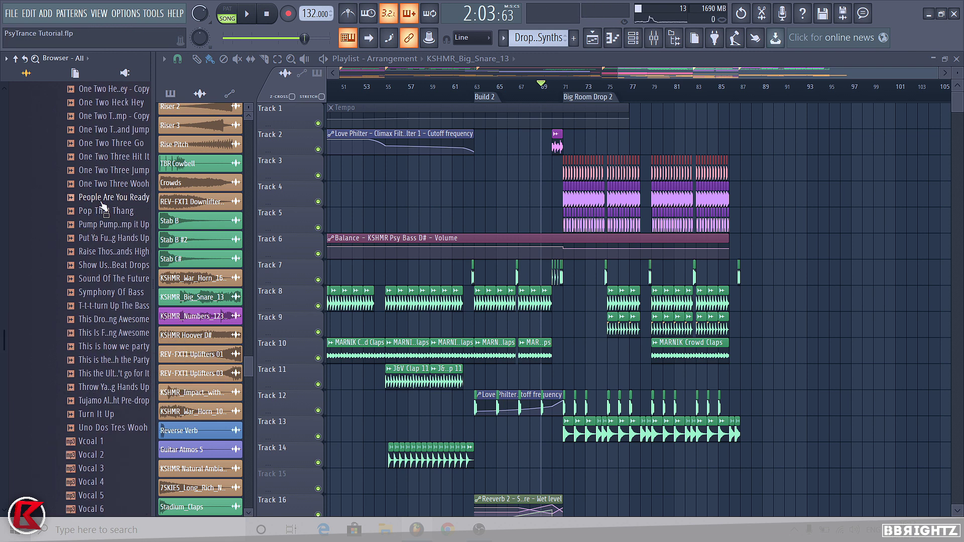
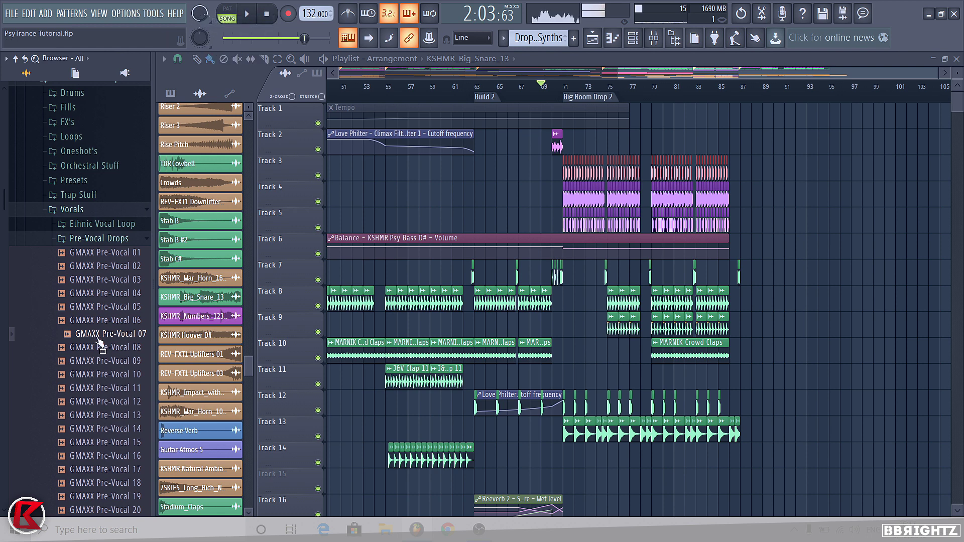
# Place the GMAXX Pre-Vocal 07 sample on Track 3 at about bar 66 in Build 2, and collapse the Pre-Vocal Drops and Vocals folders.
pyautogui.moveTo(110, 334); pyautogui.dragTo(541, 167)
pyautogui.click(82, 239)
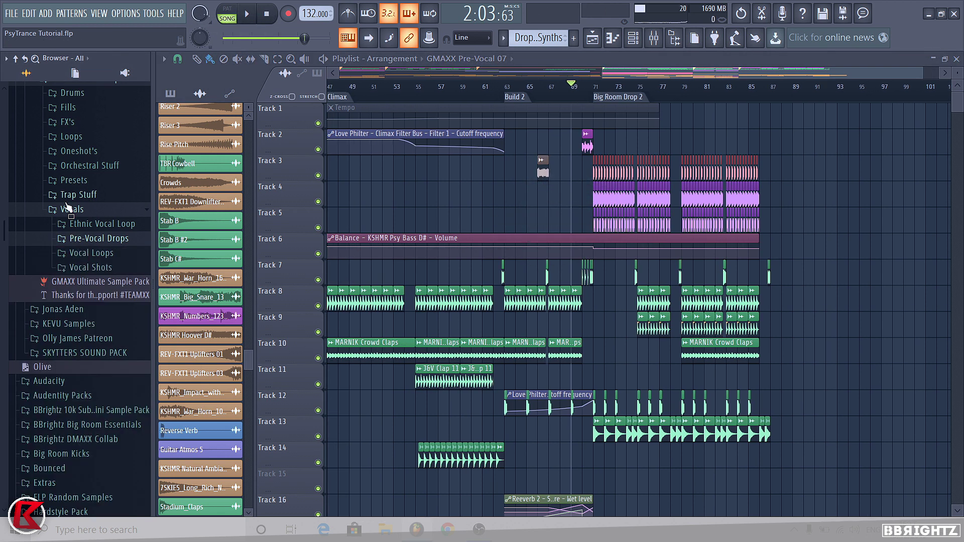
pyautogui.click(70, 209)
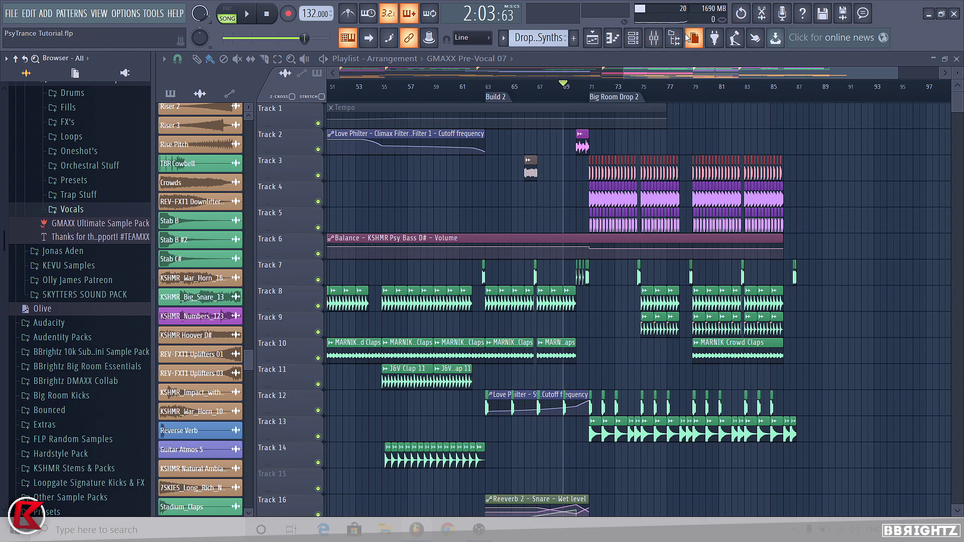
pyautogui.click(692, 37)
pyautogui.click(376, 4)
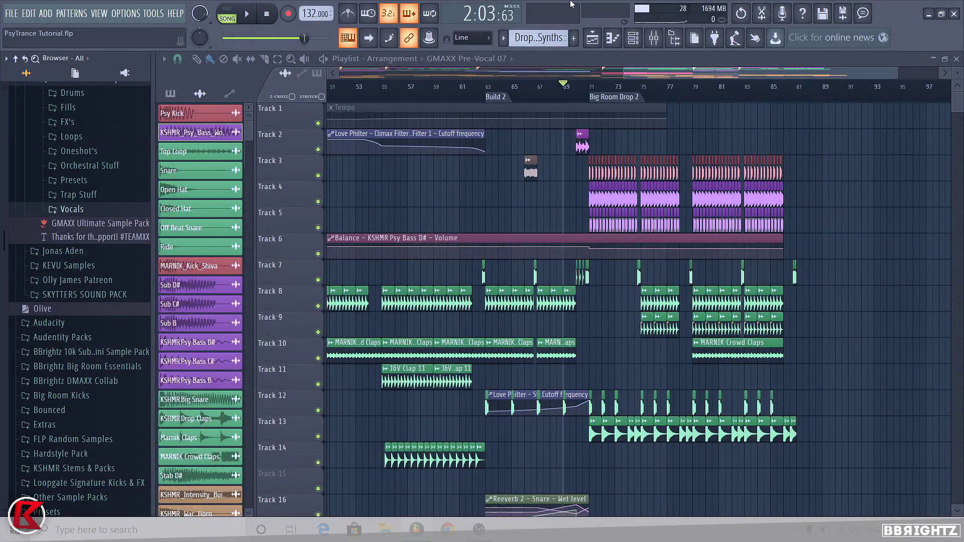
pyautogui.click(675, 39)
pyautogui.click(675, 40)
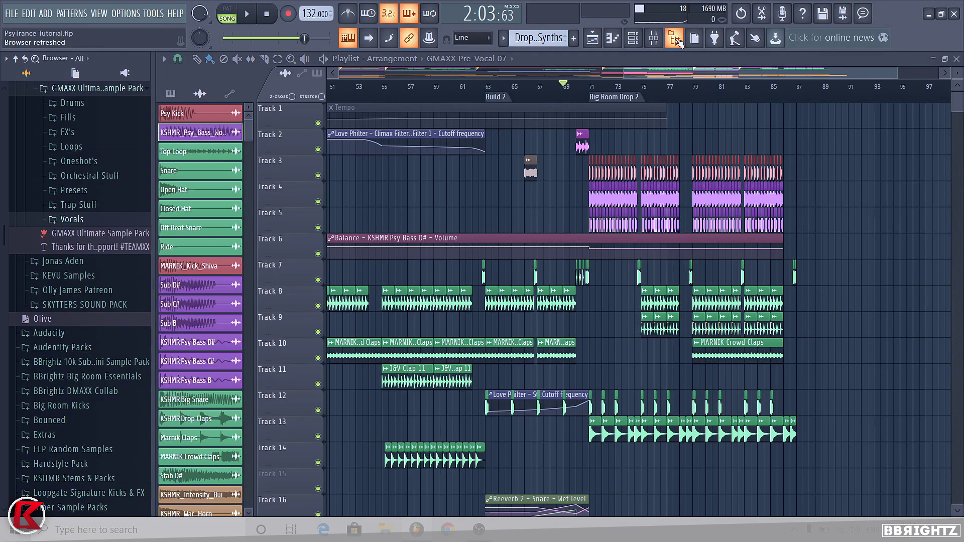
# Hide the browser and move the GMAXX Pre-Vocal 07 clip to bar 70 on Track 2, just before Big Room Drop 2.
pyautogui.click(675, 39)
pyautogui.scroll(3, 692, 123)
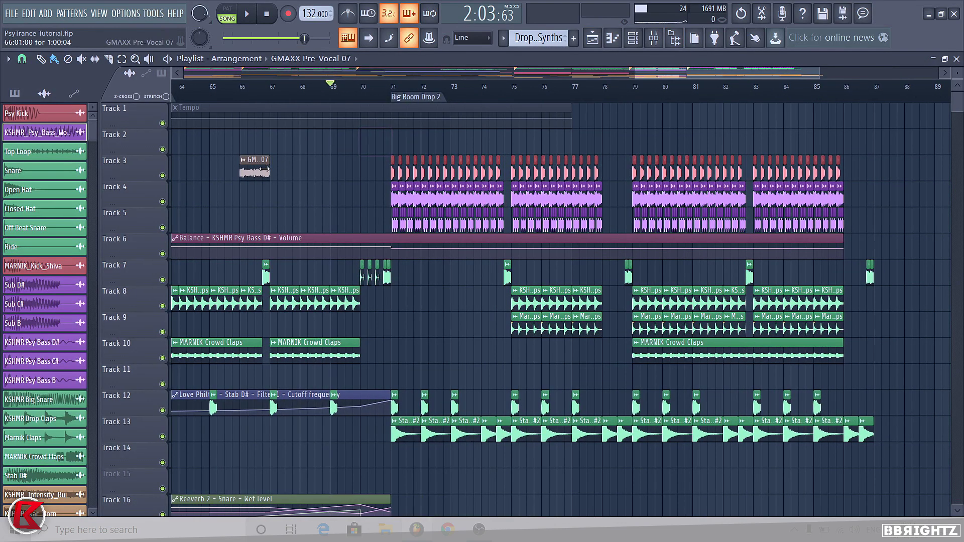
pyautogui.moveTo(263, 170); pyautogui.dragTo(387, 146)
pyautogui.scroll(3, 421, 160)
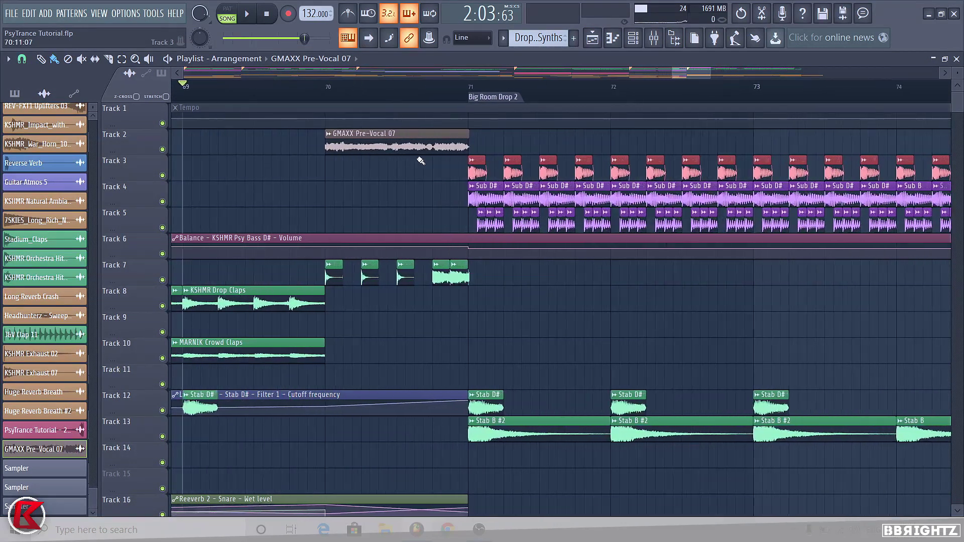
pyautogui.scroll(4, 412, 159)
pyautogui.scroll(-3, 405, 163)
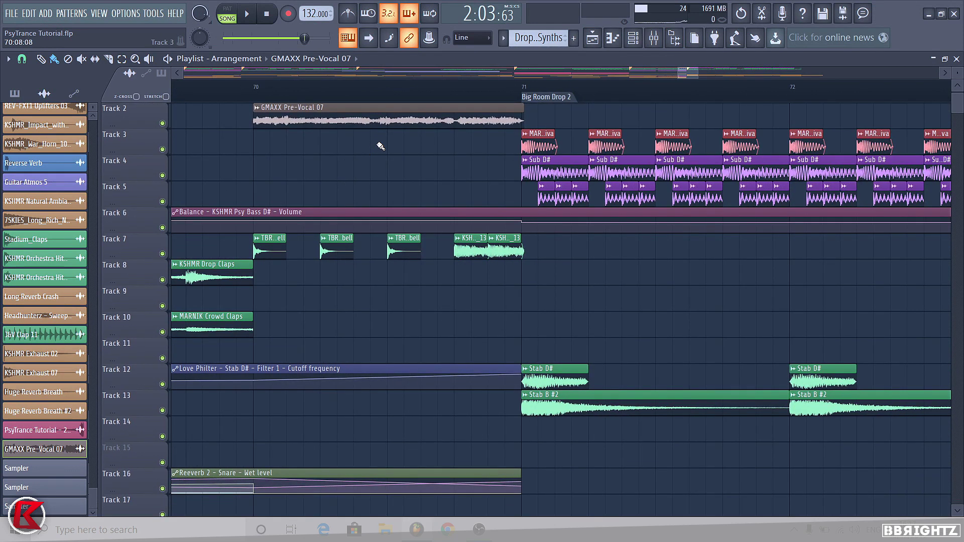
# Set the pre-drop vocal's time-stretching mode to Stretch in its channel settings.
pyautogui.doubleClick(471, 114)
pyautogui.press('Escape')
pyautogui.doubleClick(490, 117)
pyautogui.click(350, 204)
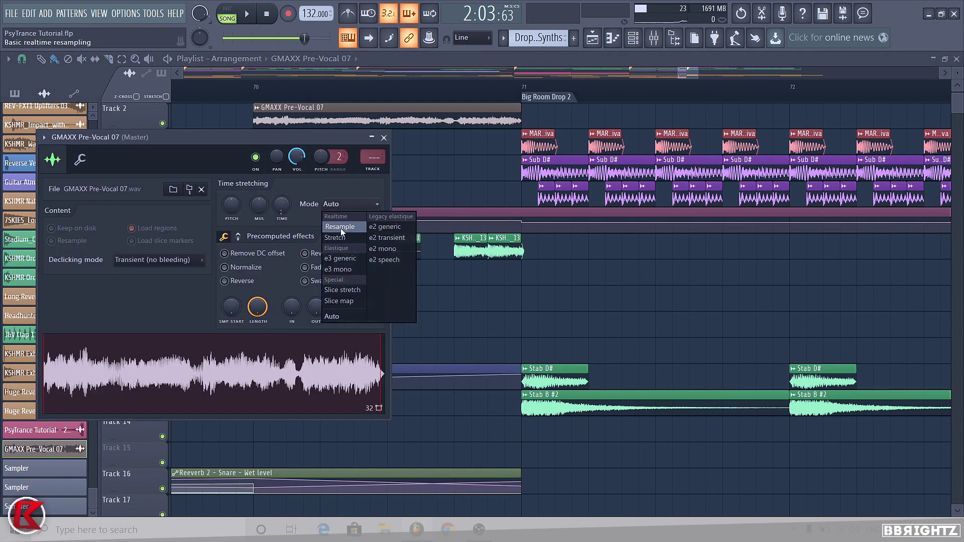
pyautogui.click(341, 236)
pyautogui.press('Escape')
pyautogui.scroll(-4, 448, 178)
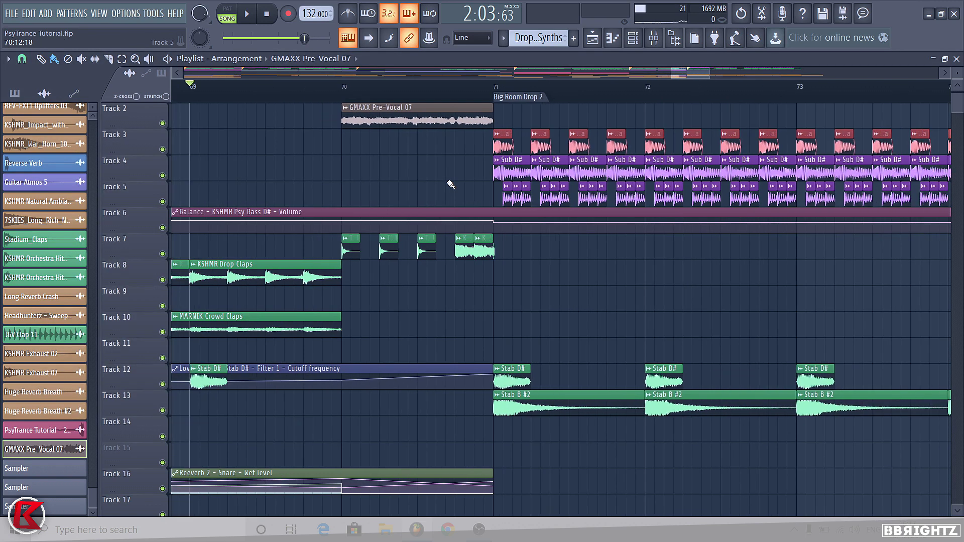
# Lower the pre-drop vocal's channel volume to 63% while playing from bar 68, and replay the transition from bar 70.
pyautogui.moveTo(203, 94); pyautogui.dragTo(249, 106)
pyautogui.press('space')
pyautogui.doubleClick(525, 116)
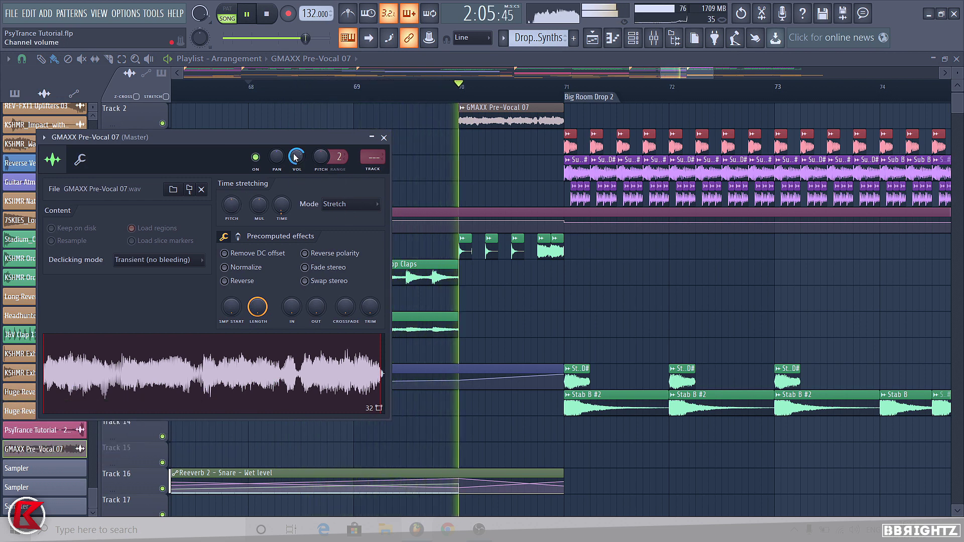
pyautogui.moveTo(295, 152); pyautogui.dragTo(295, 155)
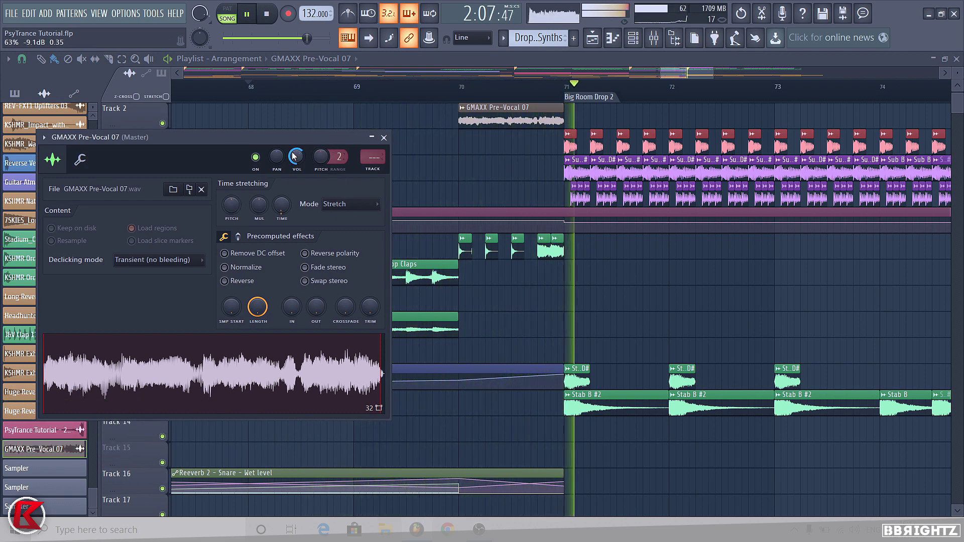
pyautogui.press('space')
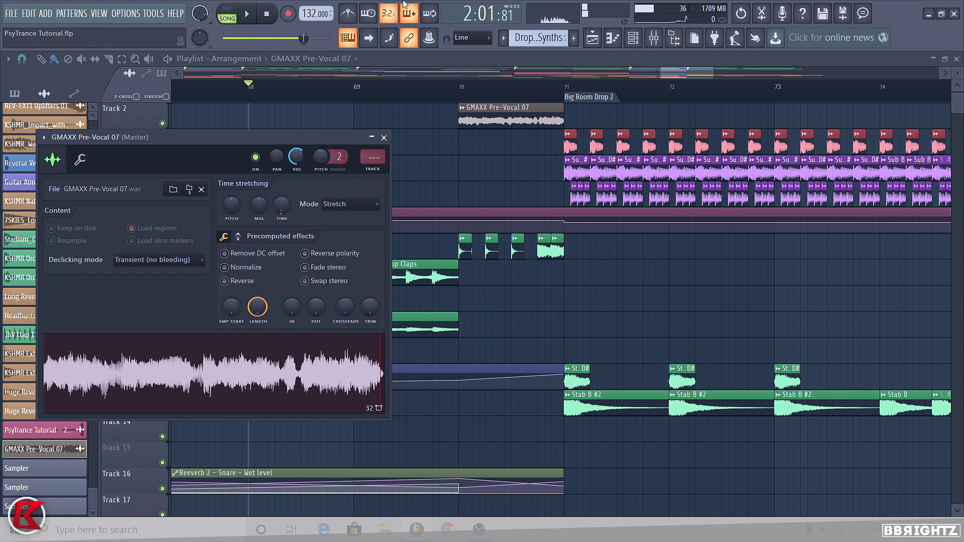
pyautogui.click(458, 91)
pyautogui.press('space')
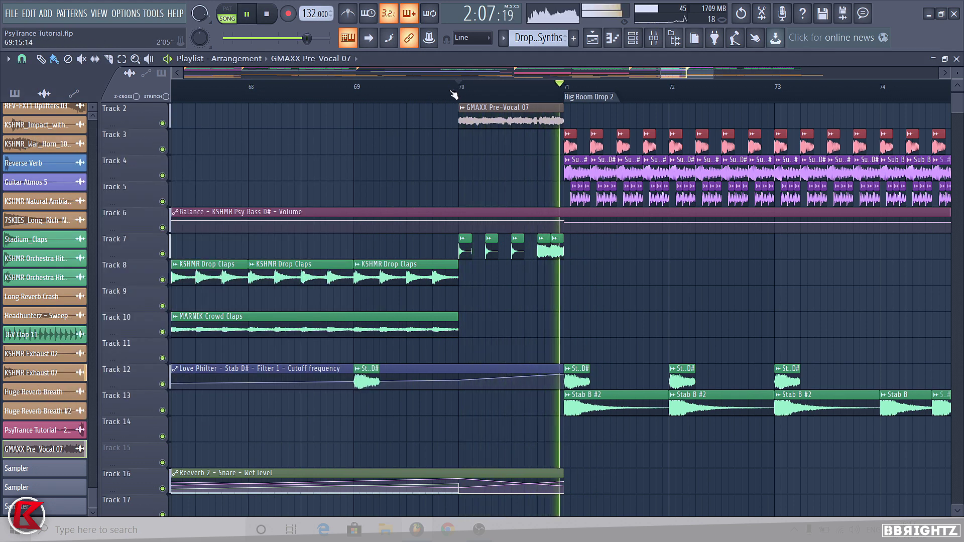
pyautogui.press('space')
# Lower the pre-drop vocal's channel pitch with the pitch range at 1, and check it in playback from bar 70.
pyautogui.doubleClick(467, 109)
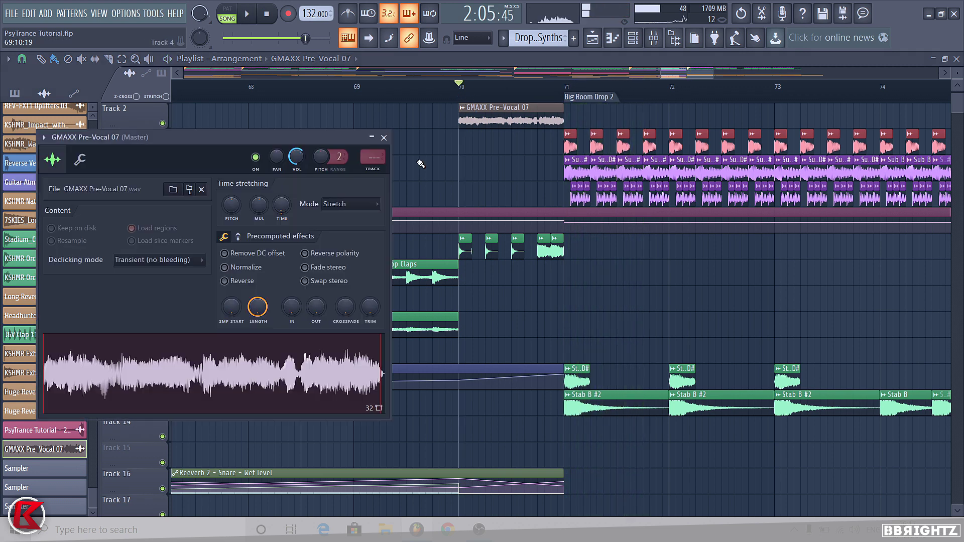
pyautogui.moveTo(325, 158); pyautogui.dragTo(324, 173)
pyautogui.press('space')
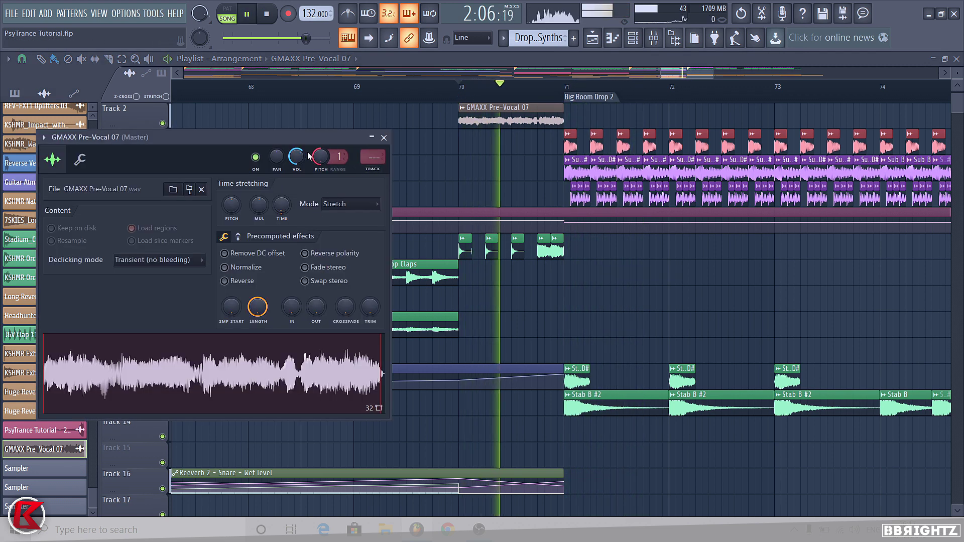
pyautogui.click(384, 137)
pyautogui.press('space')
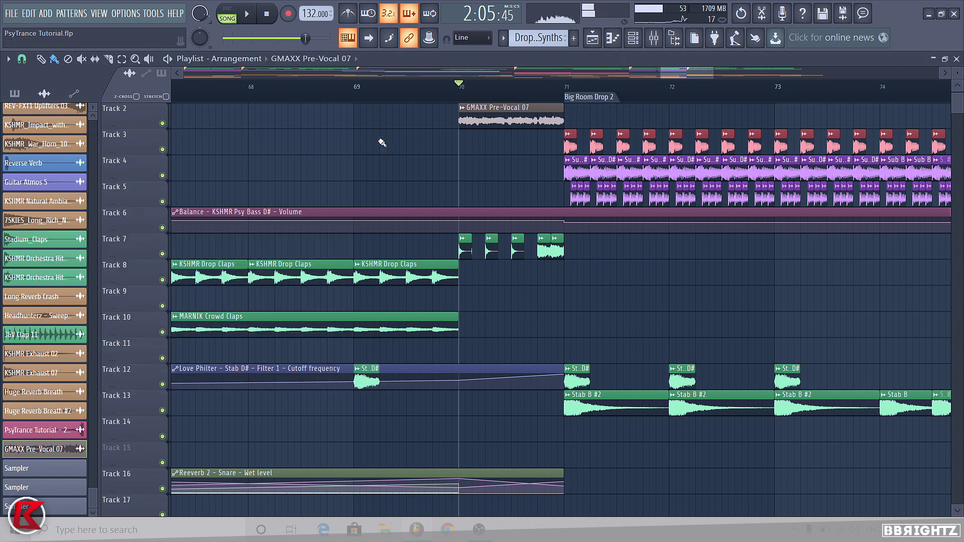
# Rename the pre-drop vocal clip on Track 2 as "123 Lets Go".
pyautogui.scroll(-1, 444, 234)
pyautogui.scroll(-2, 478, 145)
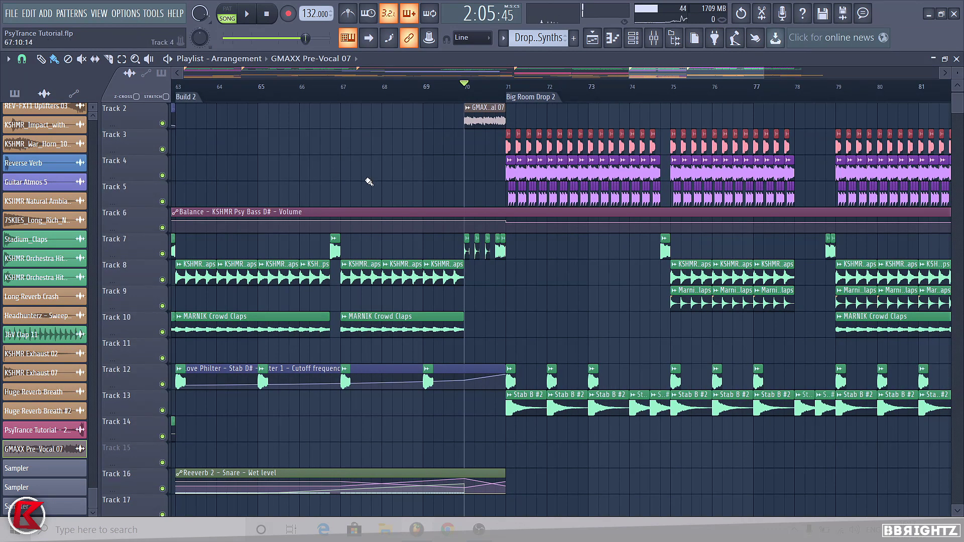
pyautogui.click(469, 109)
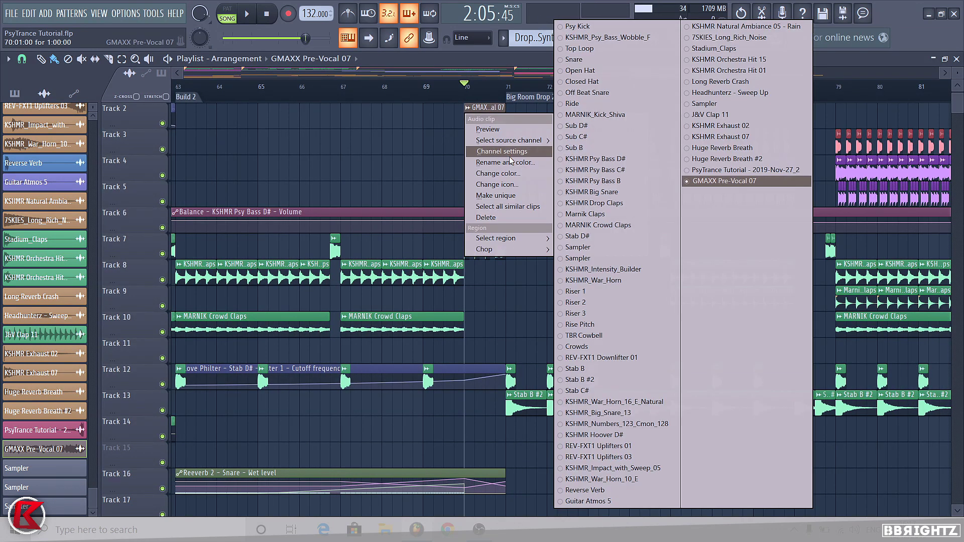
pyautogui.click(509, 151)
pyautogui.write('123')
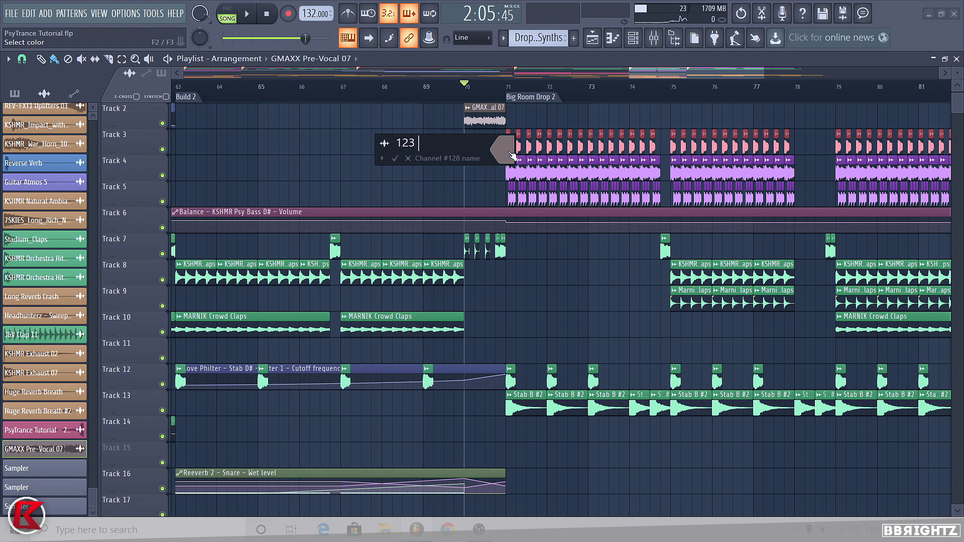
pyautogui.write(' Lets Go')
pyautogui.press('Return')
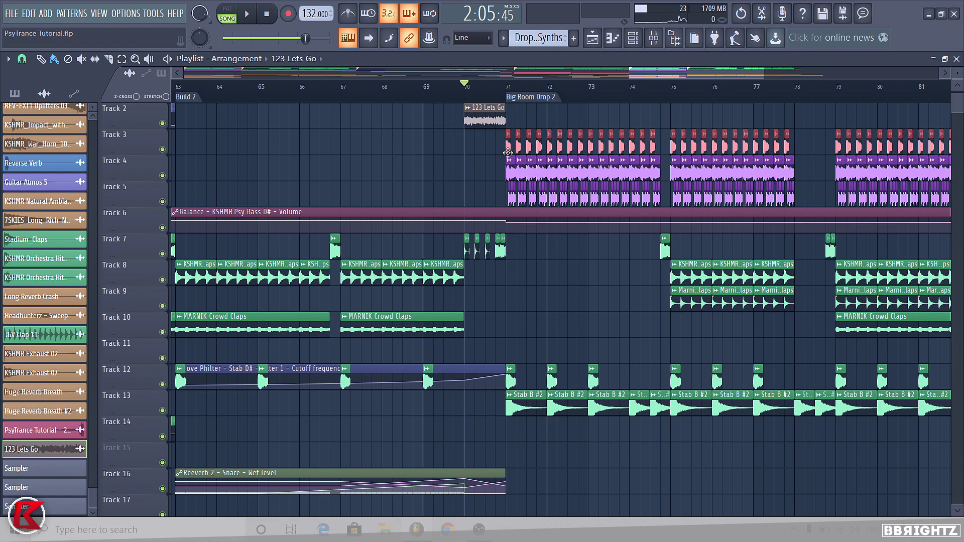
# Review the whole arrangement from Build Up 1 to Big Room Drop 2, from the drum tracks down to the FX and riser tracks.
pyautogui.scroll(-6, 508, 153)
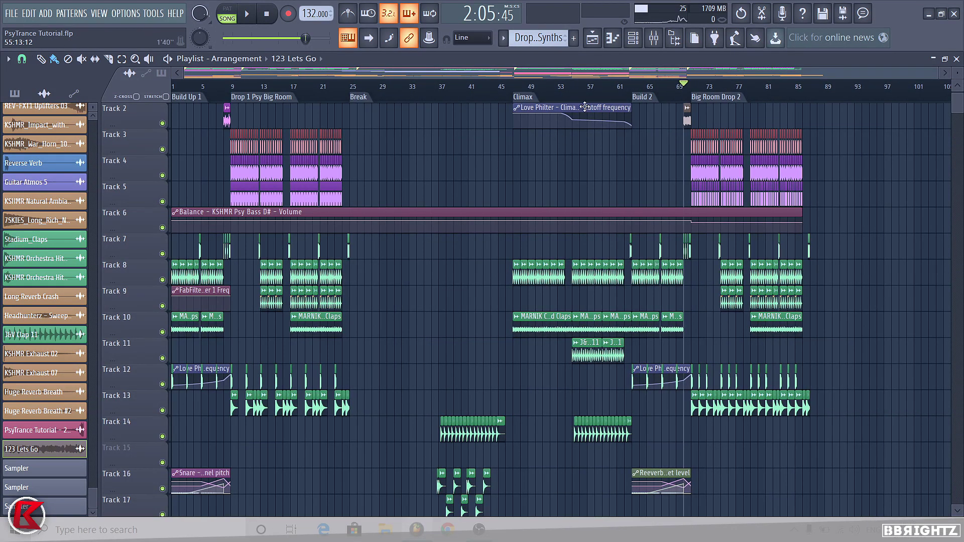
pyautogui.scroll(5, 430, 75)
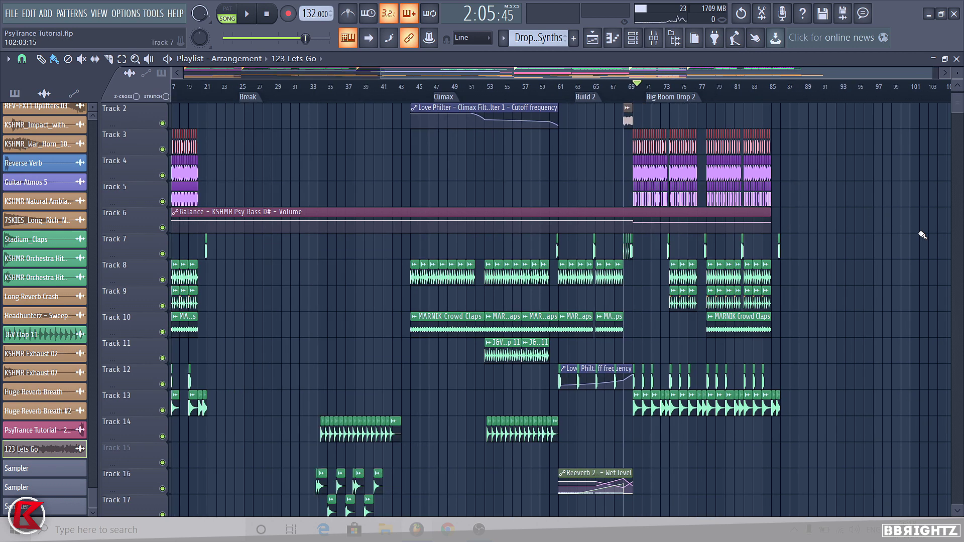
pyautogui.moveTo(364, 98); pyautogui.dragTo(324, 98)
pyautogui.scroll(-5, 270, 142)
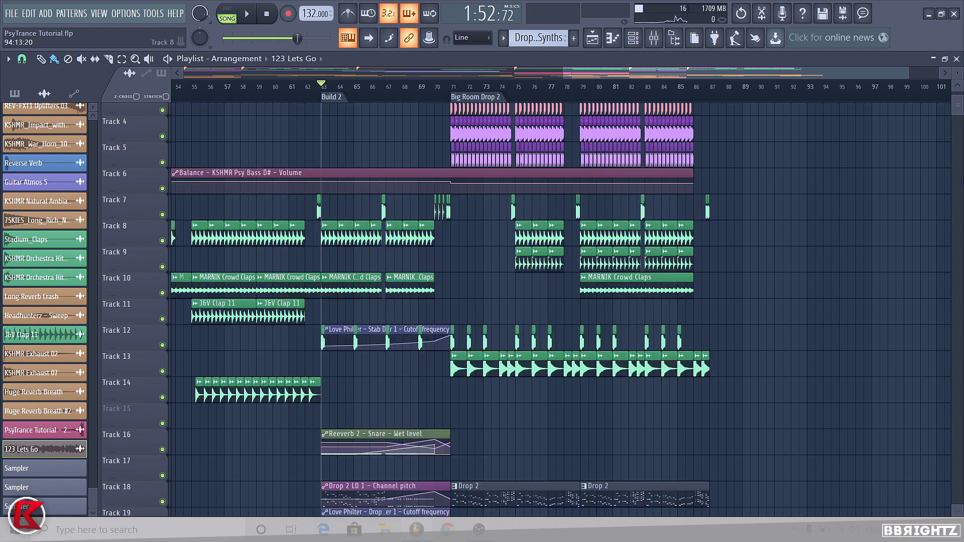
pyautogui.scroll(-5, 422, 242)
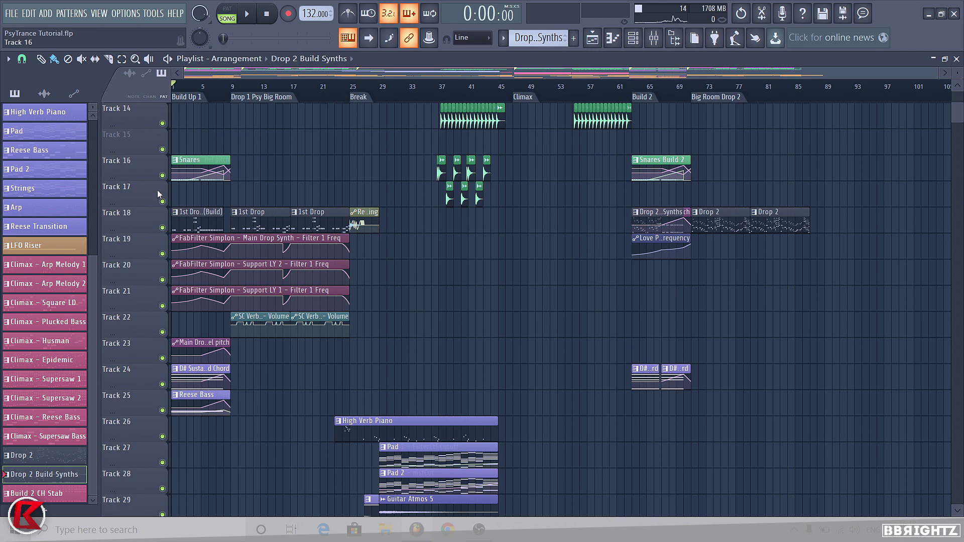
pyautogui.scroll(-4, 273, 244)
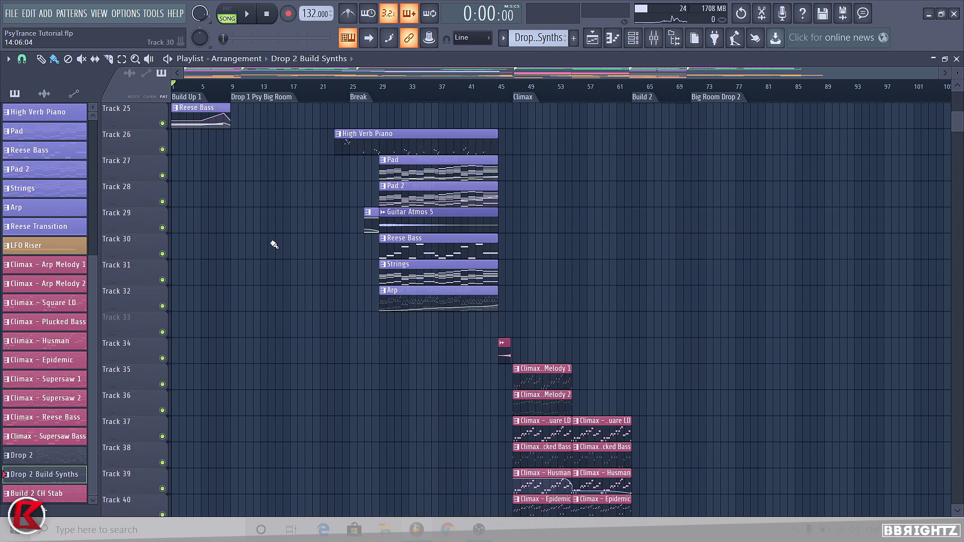
pyautogui.scroll(-7, 273, 245)
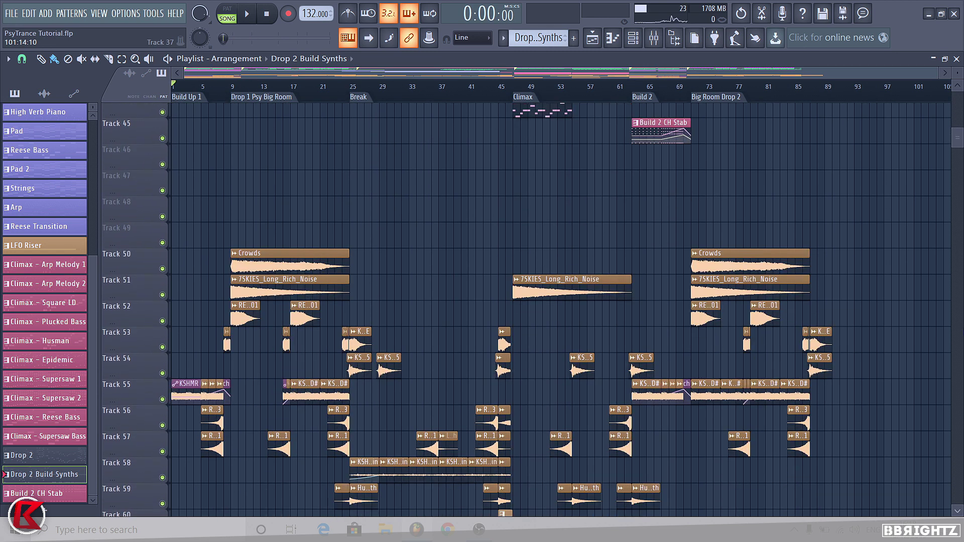
pyautogui.scroll(-4, 246, 238)
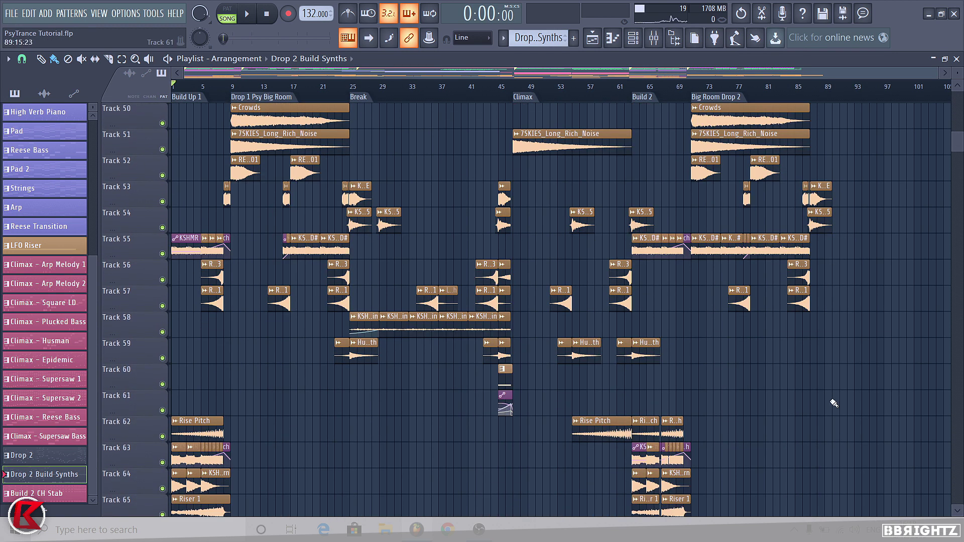
pyautogui.scroll(-1, 952, 382)
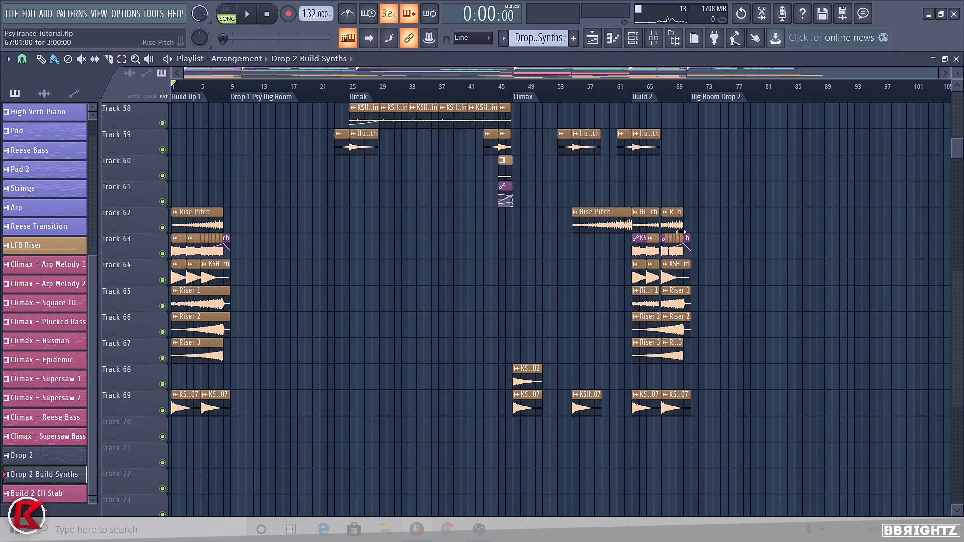
# Highlight the riser and FX clips on Tracks 62 to 69, and look back over the Climax and Build 2 patterns above them.
pyautogui.moveTo(816, 465); pyautogui.dragTo(176, 195)
pyautogui.keyDown('ctrl'); pyautogui.click(863, 289); pyautogui.keyUp('ctrl')
pyautogui.scroll(3, 960, 337)
pyautogui.scroll(4, 961, 338)
pyautogui.scroll(4, 706, 266)
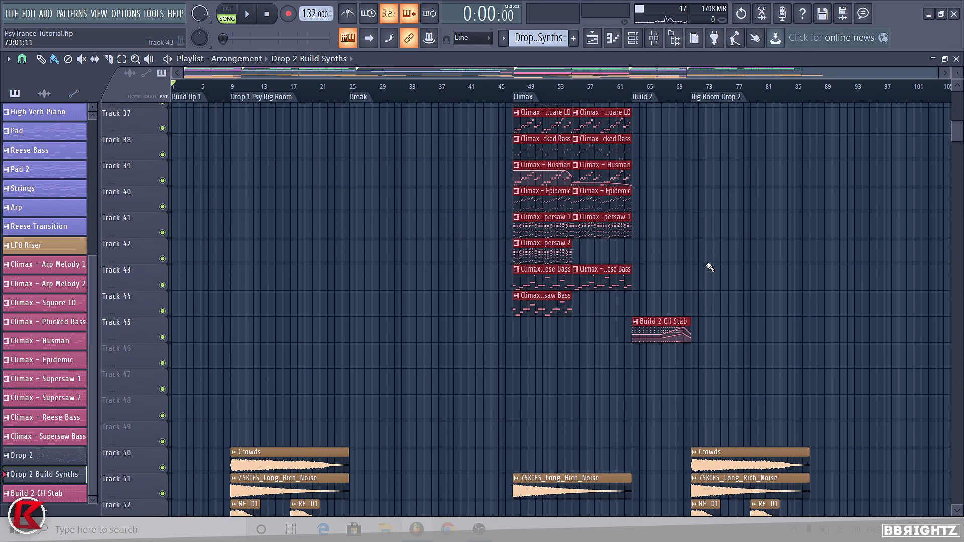
pyautogui.scroll(7, 235, 293)
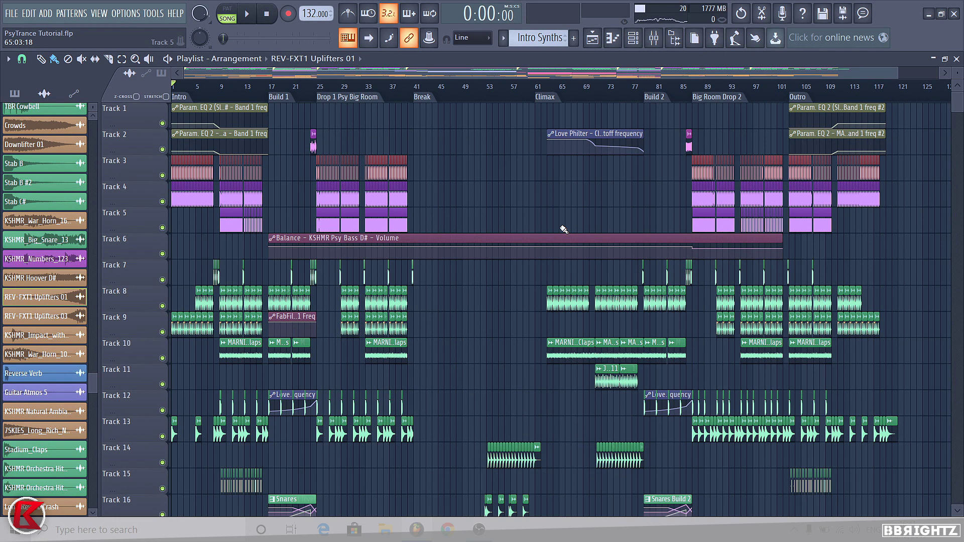
# Look over the arrangement with its Intro and Outro sections, and highlight Drop 1's percussion clips around Tracks 8 and 9.
pyautogui.scroll(-6, 699, 278)
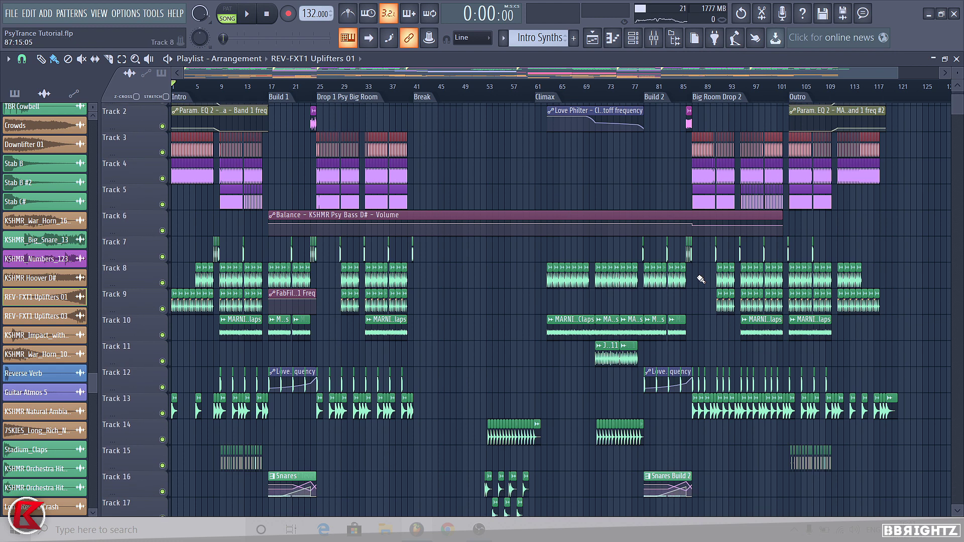
pyautogui.scroll(-4, 420, 252)
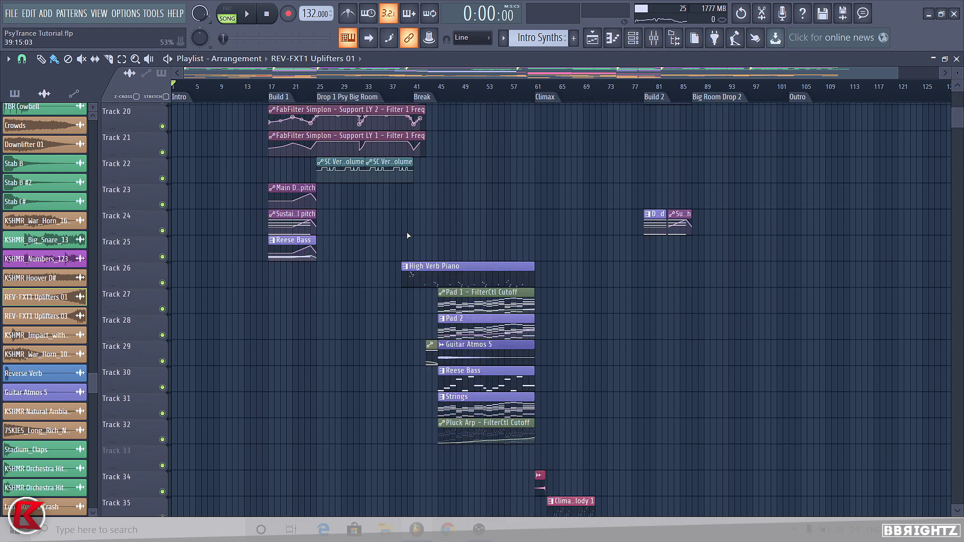
pyautogui.scroll(9, 201, 348)
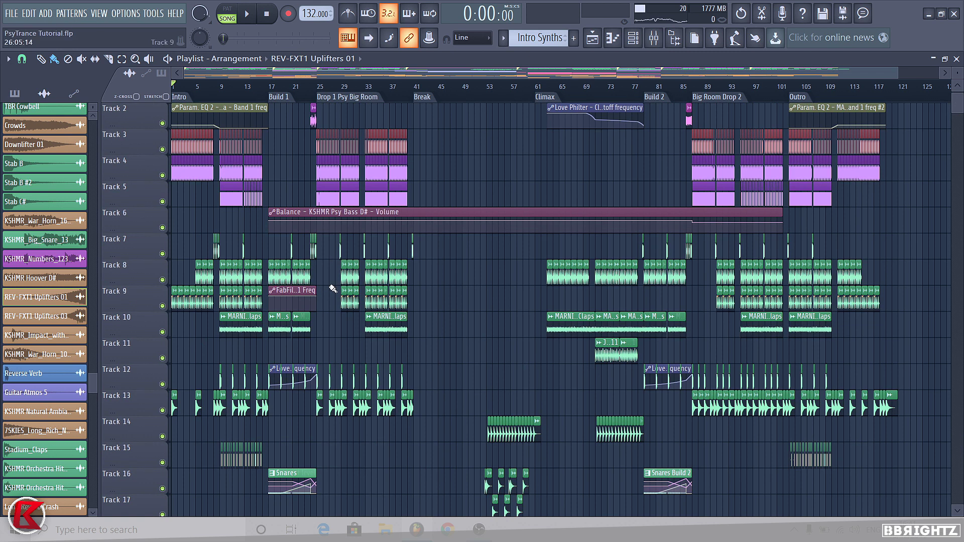
pyautogui.moveTo(337, 269); pyautogui.dragTo(409, 320)
pyautogui.keyDown('ctrl'); pyautogui.click(417, 311); pyautogui.keyUp('ctrl')
# Examine the Intro and Outro parts, highlighting the Outro clips on Track 15 and the Intro Synths patterns on Track 18.
pyautogui.scroll(-2, 386, 353)
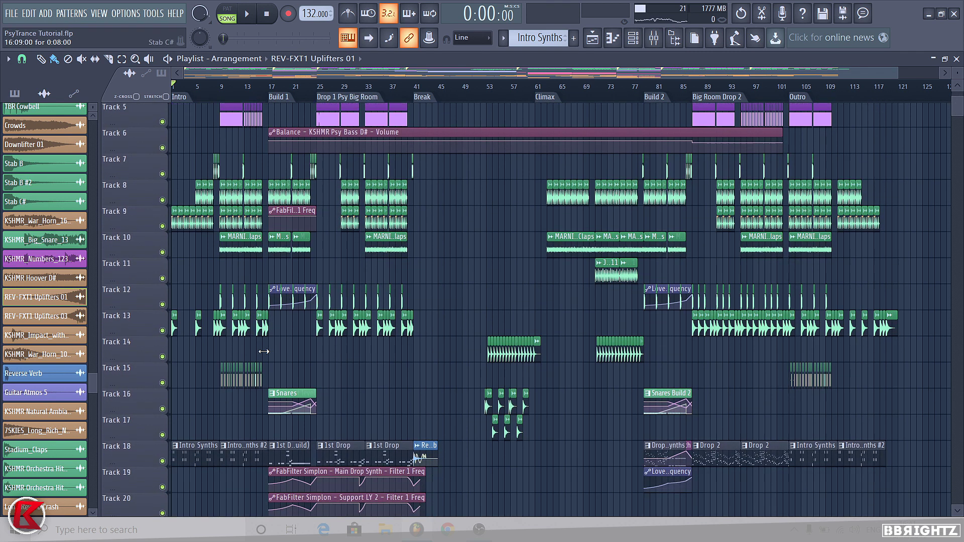
pyautogui.scroll(-5, 419, 329)
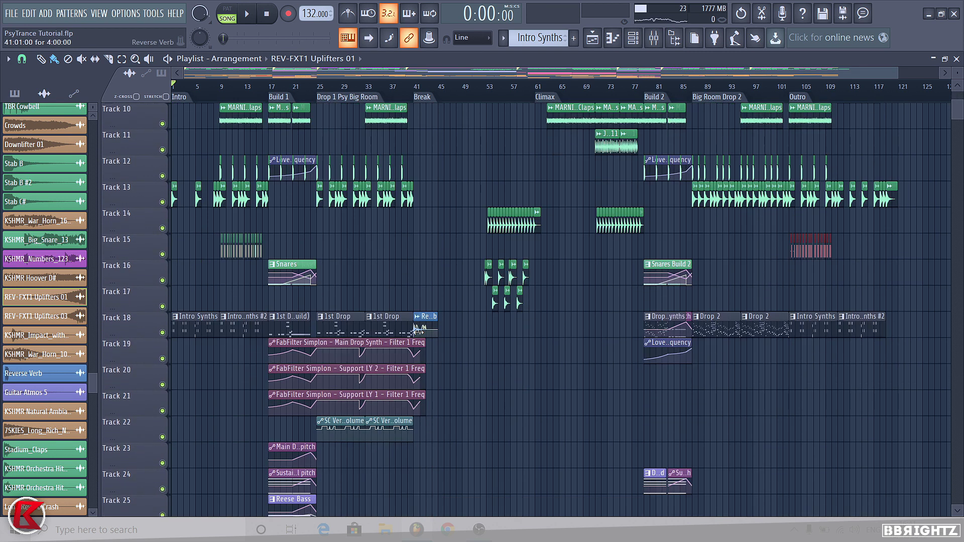
pyautogui.keyDown('ctrl'); pyautogui.moveTo(240, 175); pyautogui.dragTo(194, 173); pyautogui.keyUp('ctrl')
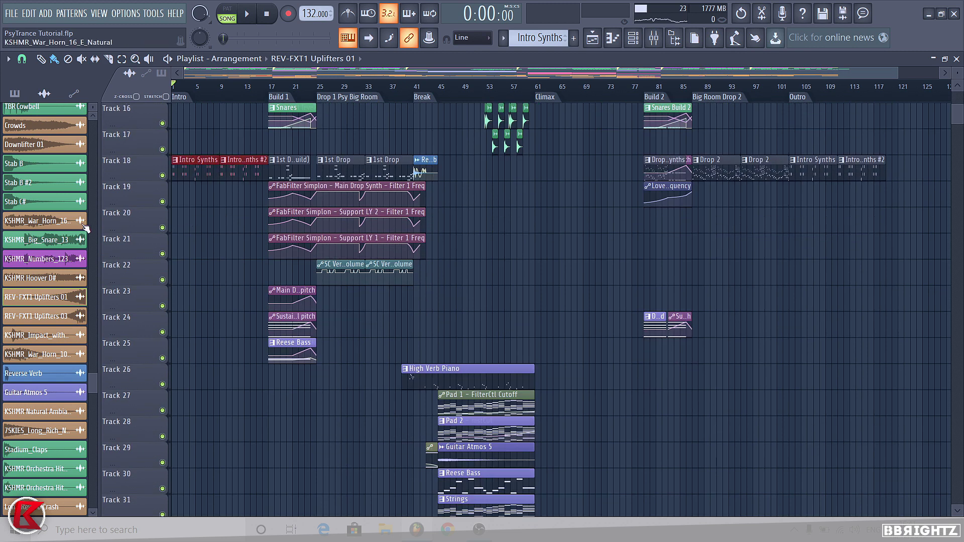
pyautogui.scroll(4, 130, 195)
pyautogui.keyDown('ctrl'); pyautogui.click(261, 269); pyautogui.keyUp('ctrl')
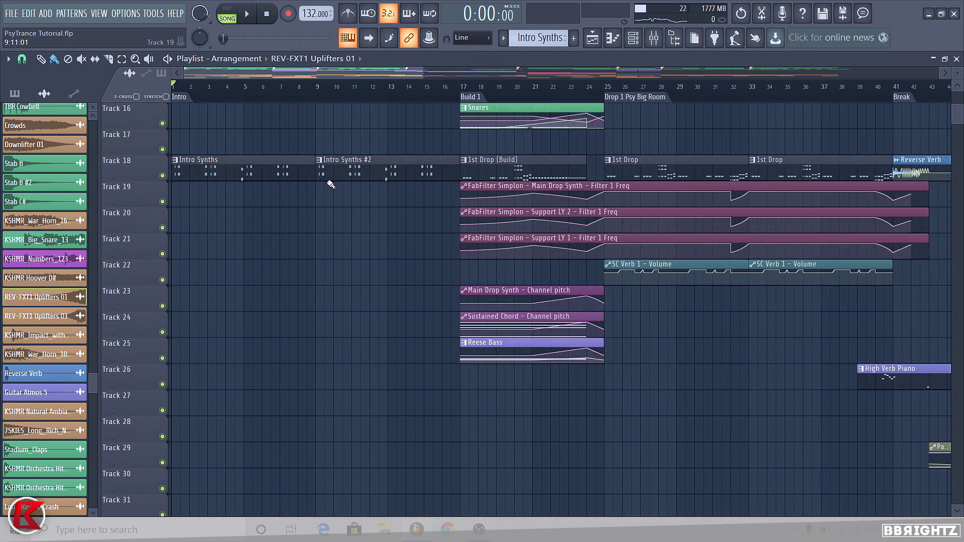
# Make Intro Synths from Track 18 the active pattern and switch playback to pattern mode.
pyautogui.scroll(-4, 321, 226)
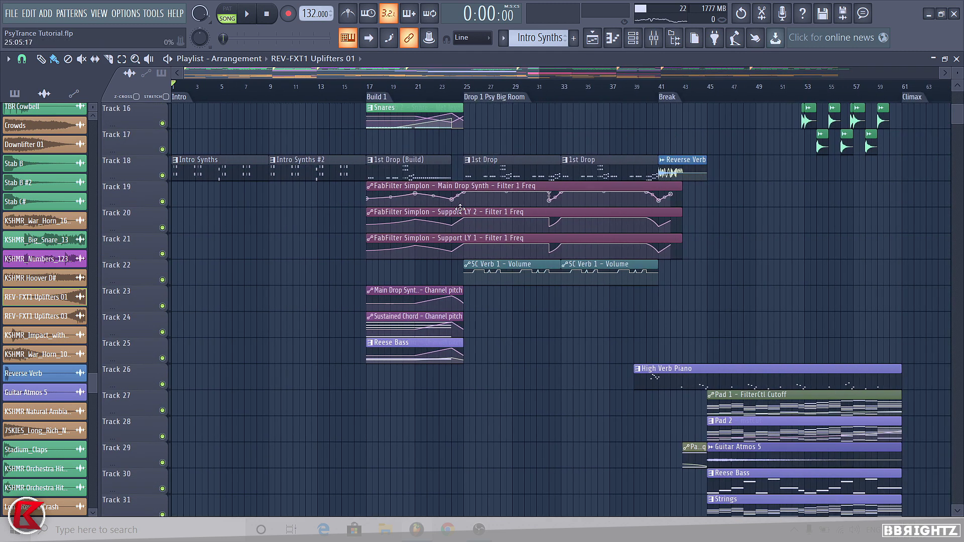
pyautogui.scroll(-6, 459, 208)
pyautogui.click(179, 165)
pyautogui.click(228, 14)
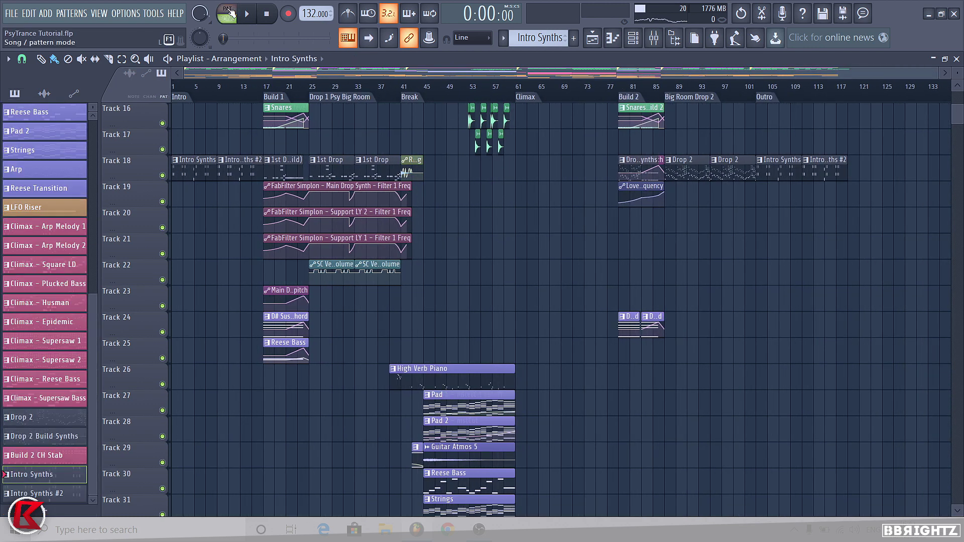
# Play the Intro Synths pattern while looking through its instruments in the channel rack, and stop playback.
pyautogui.click(632, 43)
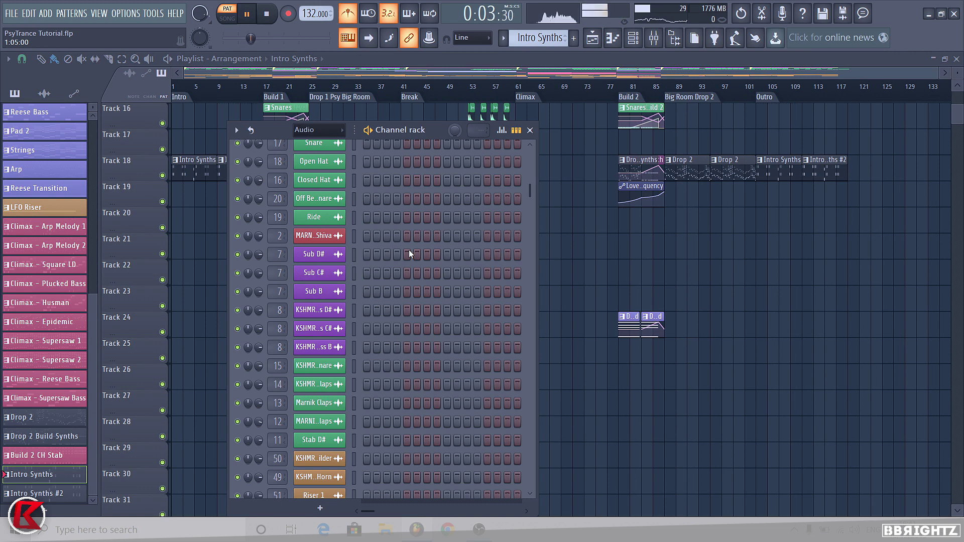
pyautogui.scroll(-4, 409, 249)
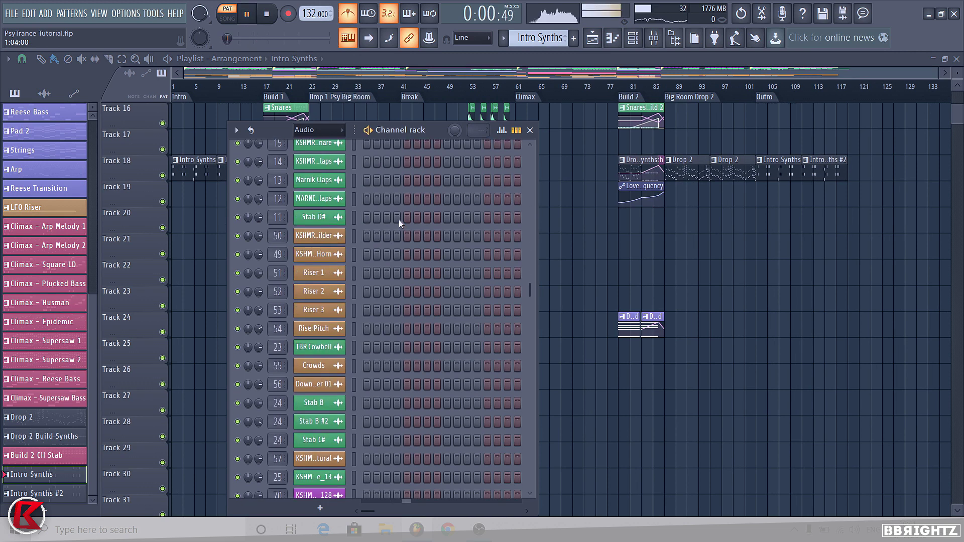
pyautogui.scroll(-6, 881, 455)
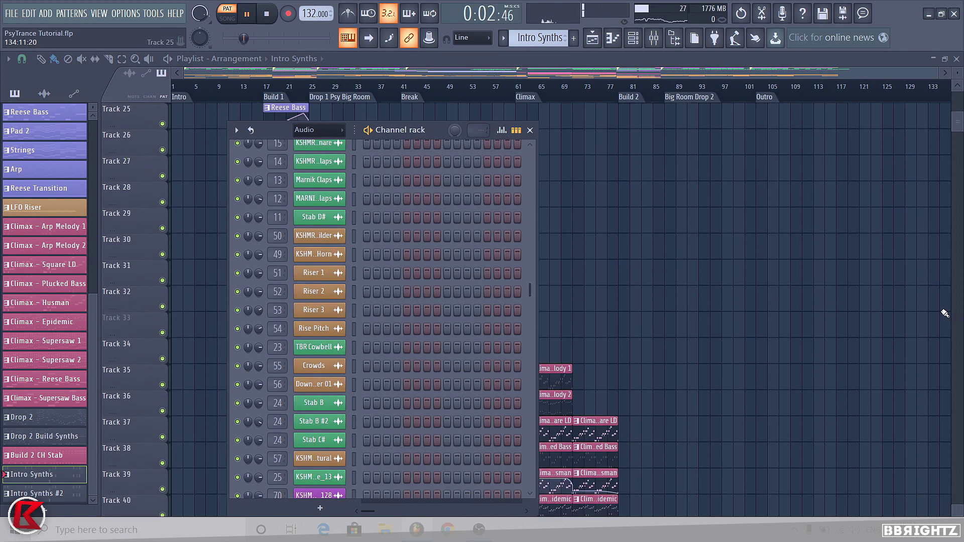
pyautogui.press('F6')
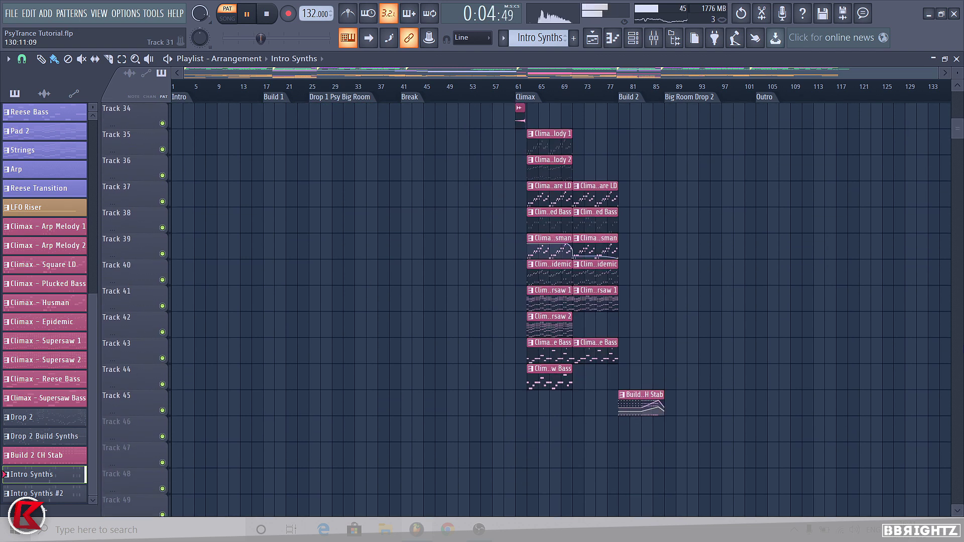
pyautogui.press('space')
# Highlight the Intro's FX clips on Tracks 58 and 59, and preview the Huge Reverb Breath sample on Track 58.
pyautogui.scroll(6, 559, 308)
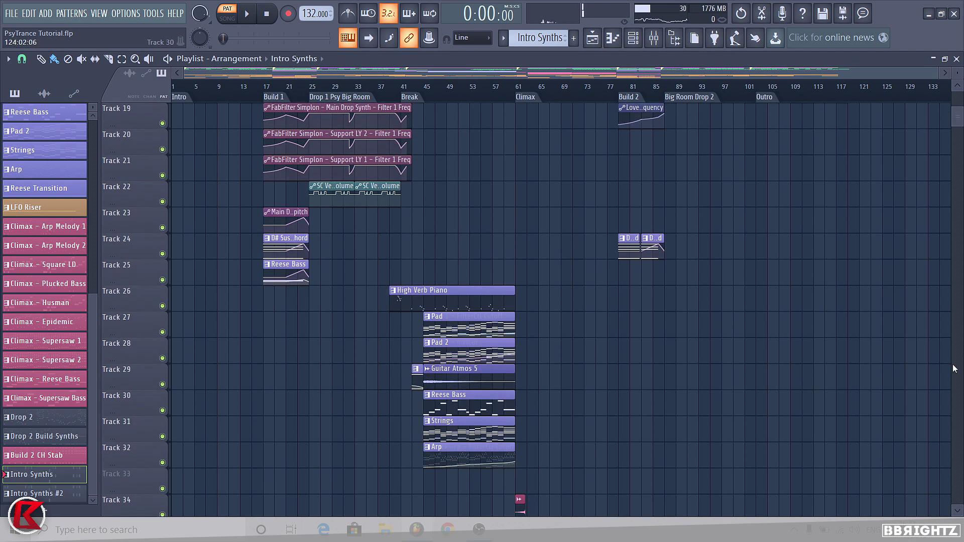
pyautogui.scroll(-12, 954, 368)
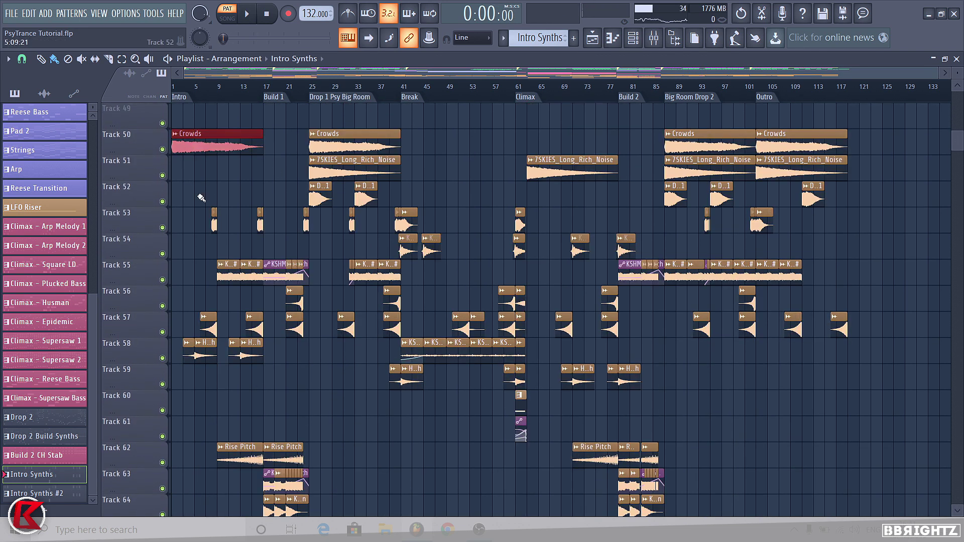
pyautogui.moveTo(181, 334); pyautogui.dragTo(264, 389)
pyautogui.click(198, 343)
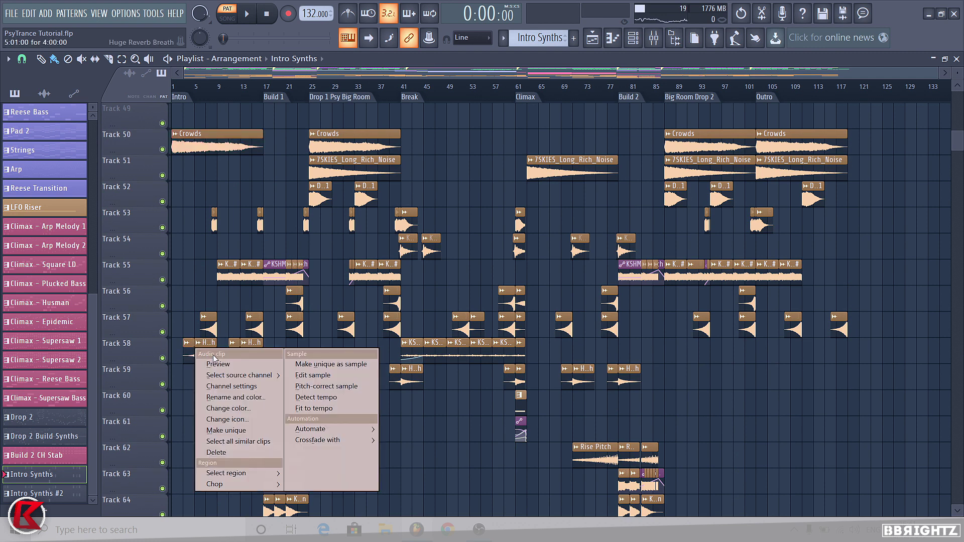
pyautogui.click(214, 362)
pyautogui.scroll(-3, 222, 326)
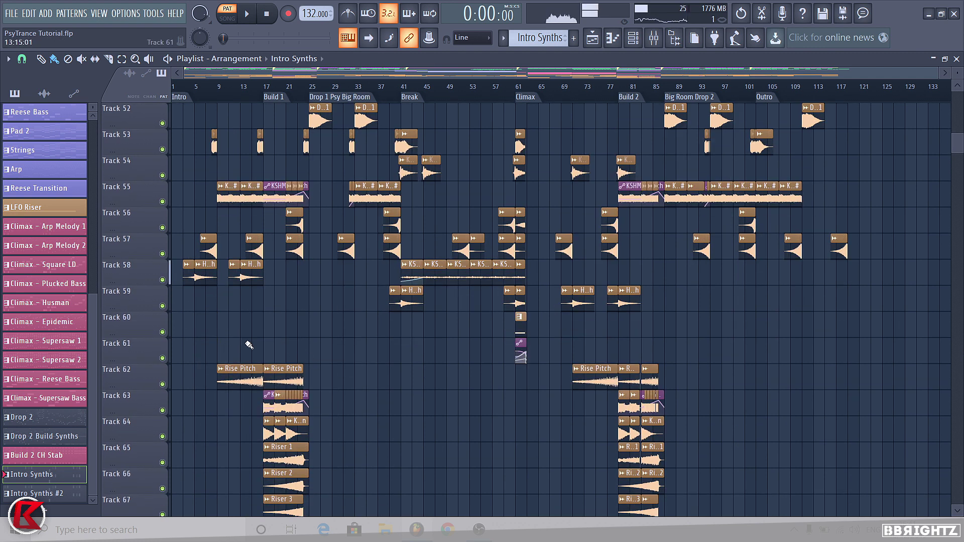
# Add an eight-bar Rise Pitch clip to the second half of the Outro and move it down to Track 62.
pyautogui.scroll(6, 803, 118)
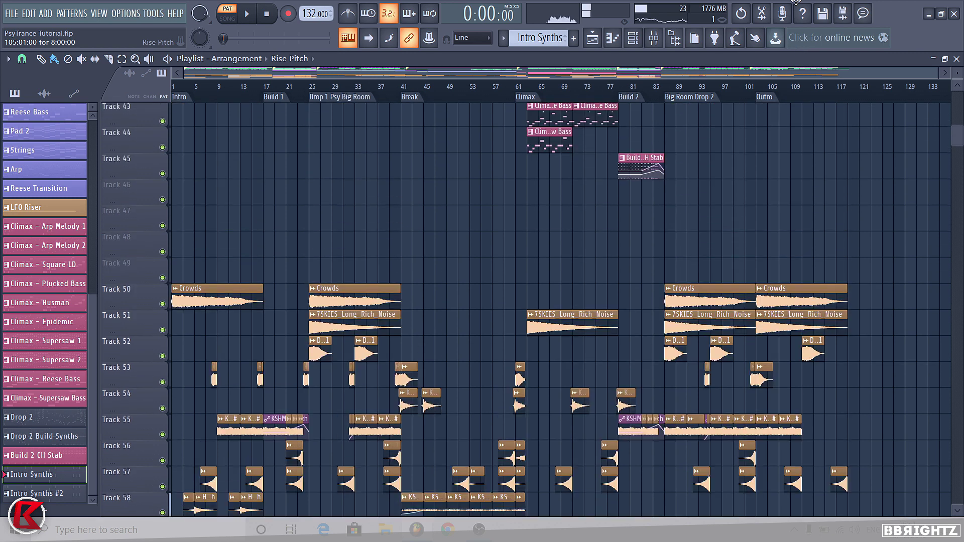
pyautogui.scroll(8, 833, 371)
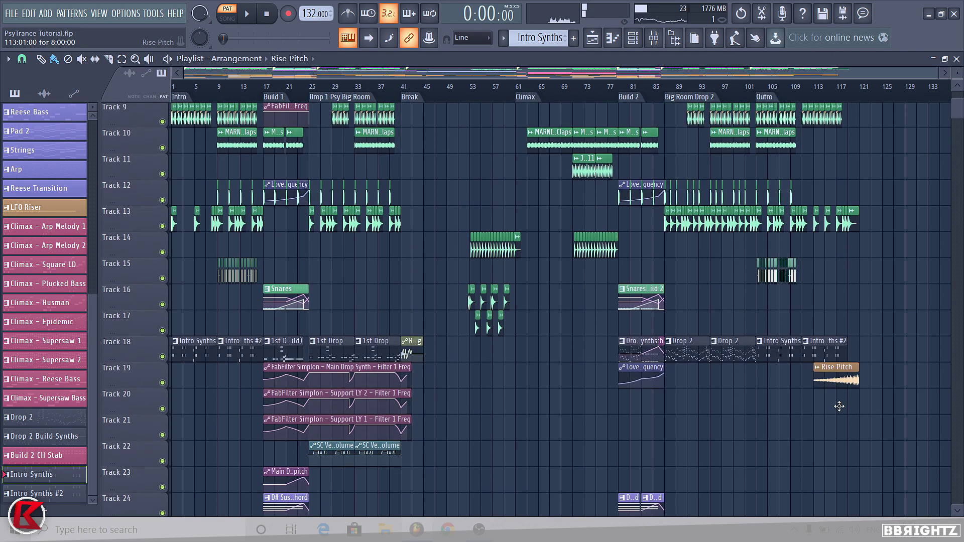
pyautogui.moveTo(827, 373); pyautogui.dragTo(829, 372)
pyautogui.keyDown('ctrl'); pyautogui.click(829, 374); pyautogui.keyUp('ctrl')
pyautogui.hotkey('shift', 'Down')
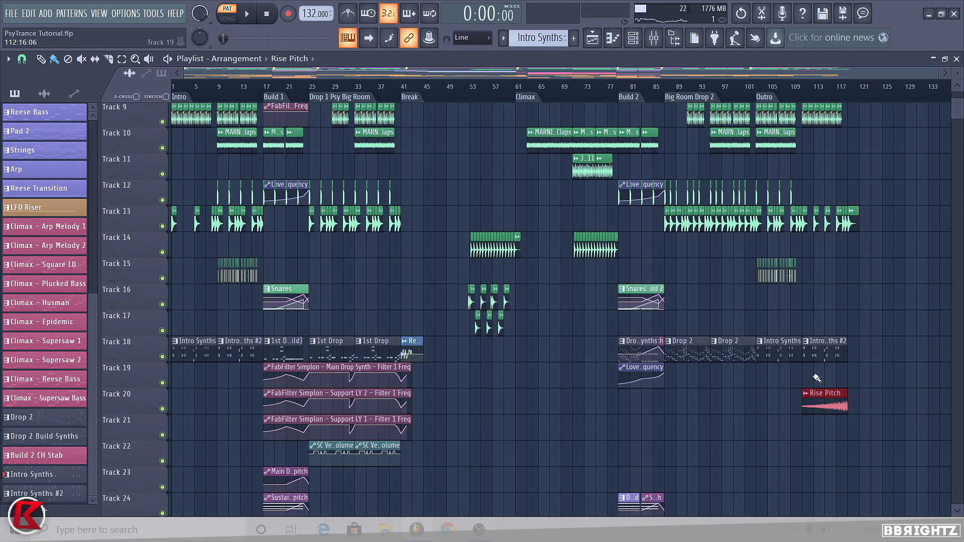
pyautogui.hotkey('shift', 'Down')
pyautogui.hotkey('shift', 'Down')
pyautogui.hotkey('shift', 'Down')
pyautogui.hotkey('shift', 'Down')
pyautogui.hotkey('shift', 'Down')
pyautogui.hotkey('shift', 'Down')
pyautogui.hotkey('shift', 'Down')
pyautogui.hotkey('shift', 'Down')
pyautogui.hotkey('shift', 'Down')
pyautogui.hotkey('shift', 'Down')
pyautogui.hotkey('shift', 'Down')
pyautogui.hotkey('shift', 'Down')
pyautogui.hotkey('shift', 'Down')
pyautogui.hotkey('shift', 'Down')
pyautogui.hotkey('shift', 'Down')
pyautogui.hotkey('shift', 'Down')
pyautogui.hotkey('shift', 'Down')
pyautogui.hotkey('shift', 'Down')
pyautogui.hotkey('shift', 'Down')
pyautogui.hotkey('shift', 'Down')
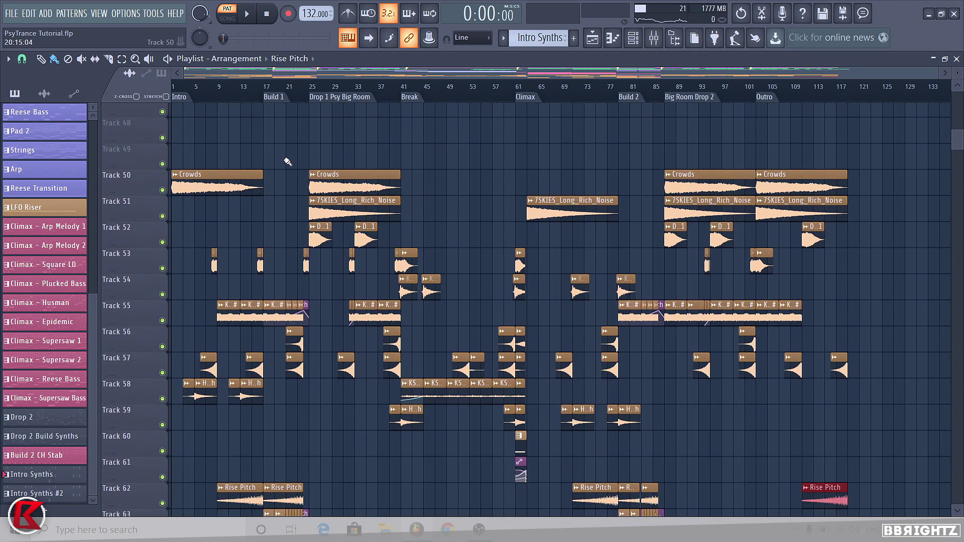
# Switch playback to song mode and play the start of the Intro while viewing the upper tracks.
pyautogui.scroll(-1, 266, 132)
pyautogui.press('l')
pyautogui.press('space')
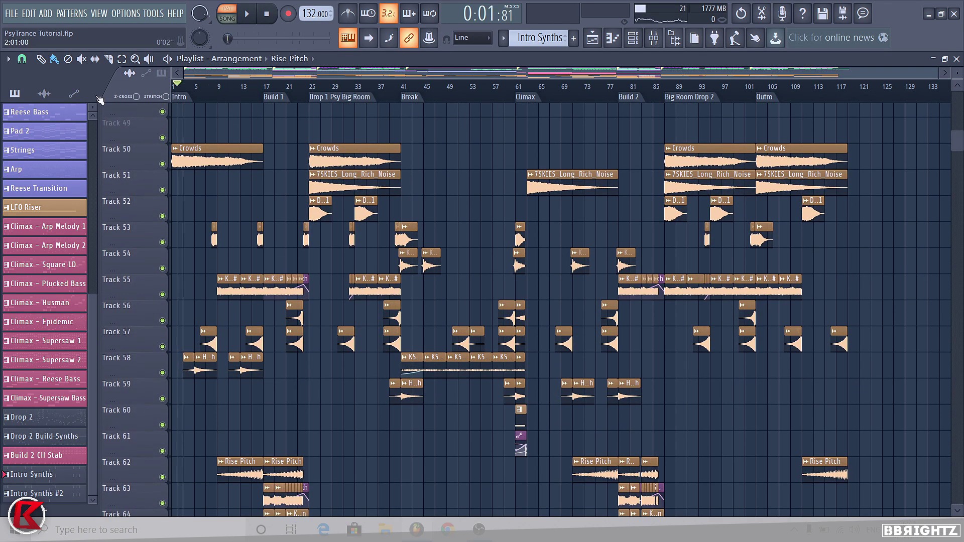
pyautogui.press('space')
pyautogui.scroll(6, 471, 232)
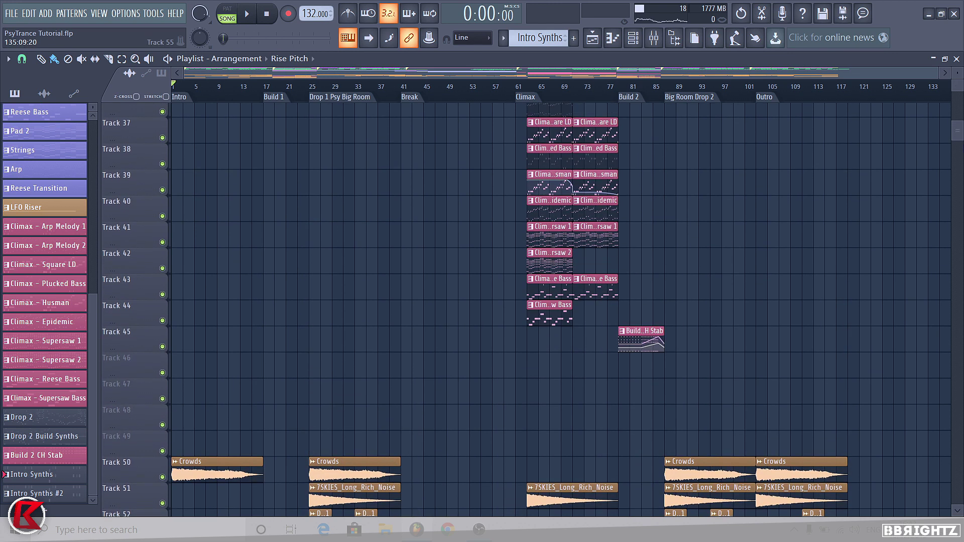
pyautogui.moveTo(956, 134); pyautogui.dragTo(956, 100)
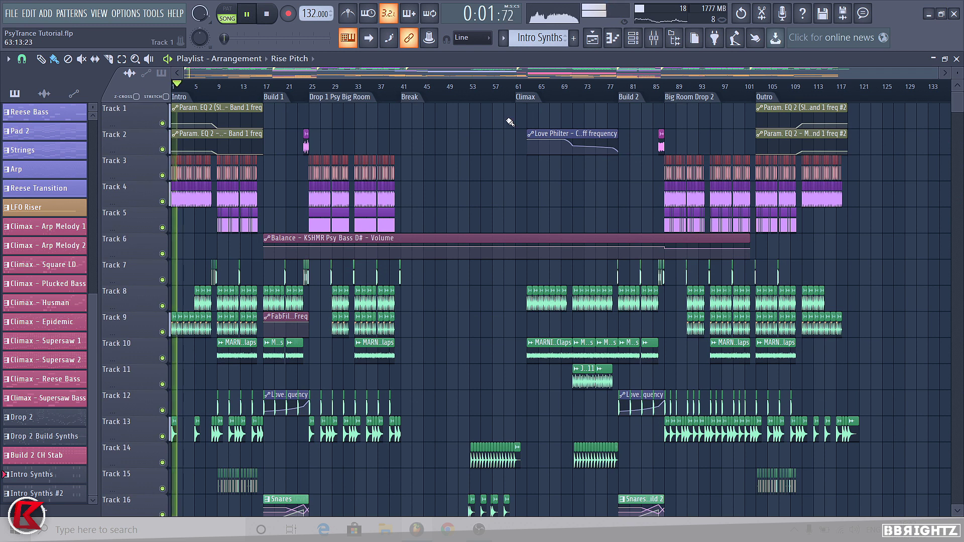
pyautogui.scroll(-6, 221, 292)
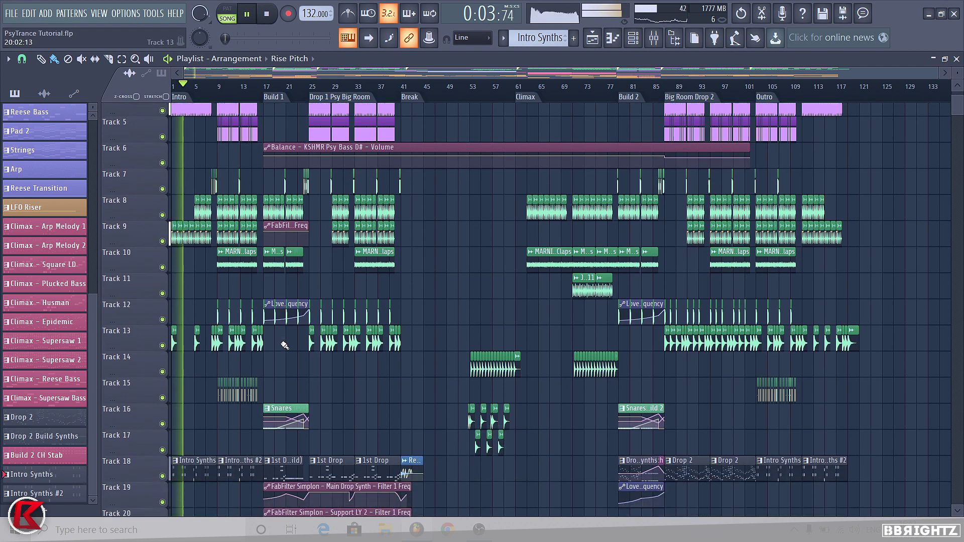
pyautogui.press('space')
# Play the song from the start of the Intro into Build 1, and stop playback.
pyautogui.rightClick(200, 438)
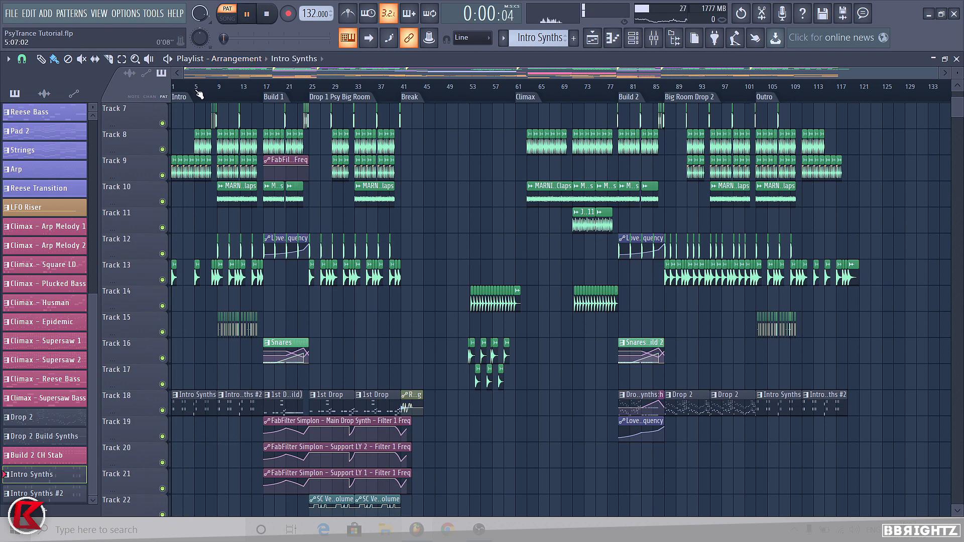
pyautogui.press('space')
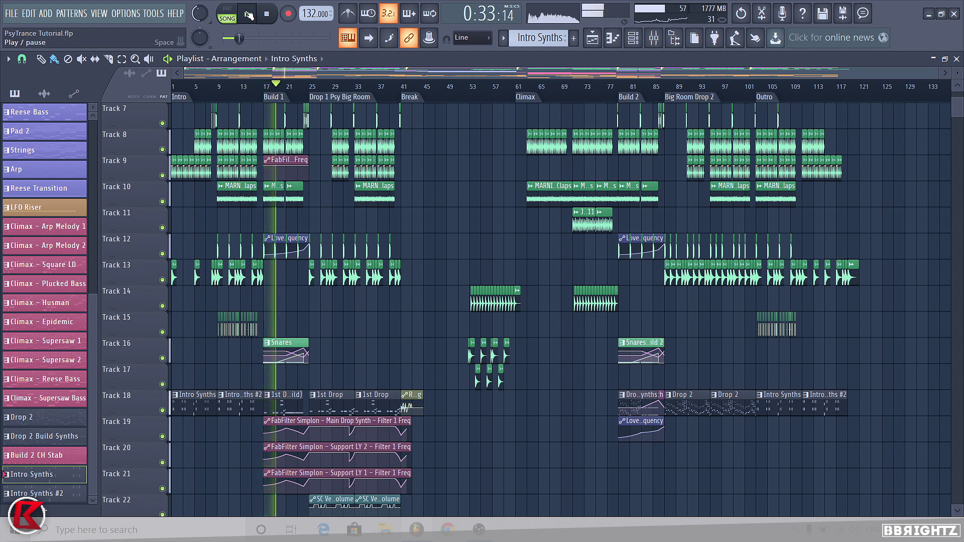
pyautogui.press('space')
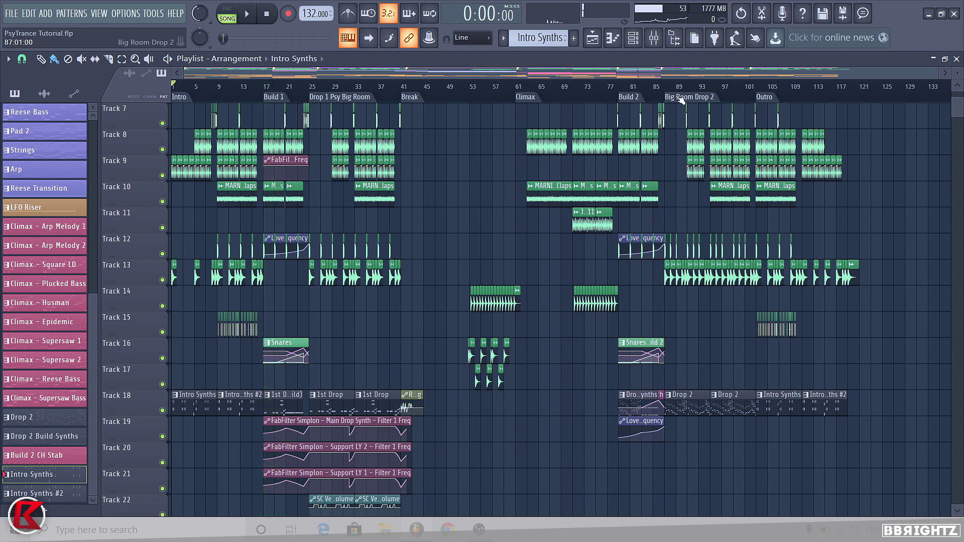
# Play the arrangement from shortly before the Outro marker to the end of the song.
pyautogui.scroll(3, 913, 146)
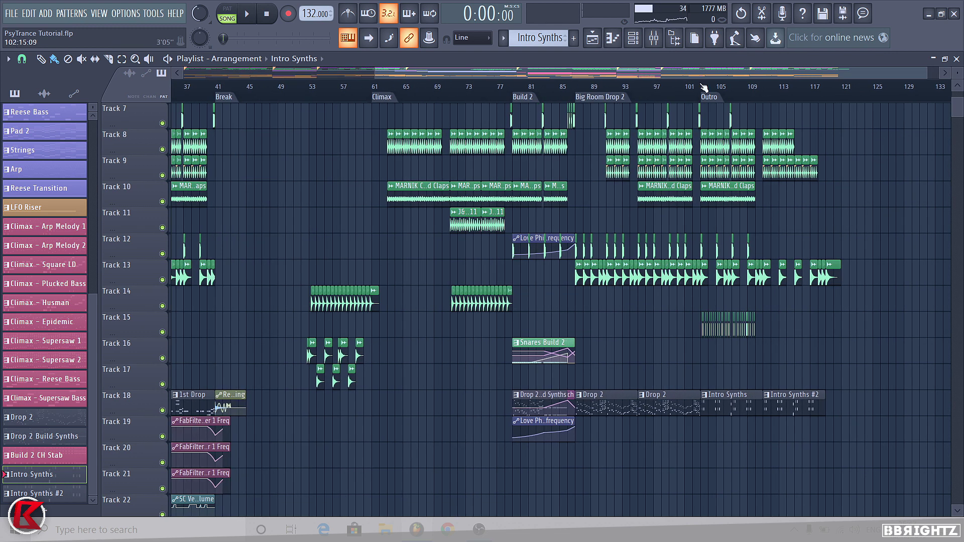
pyautogui.moveTo(695, 87); pyautogui.dragTo(686, 88)
pyautogui.press('space')
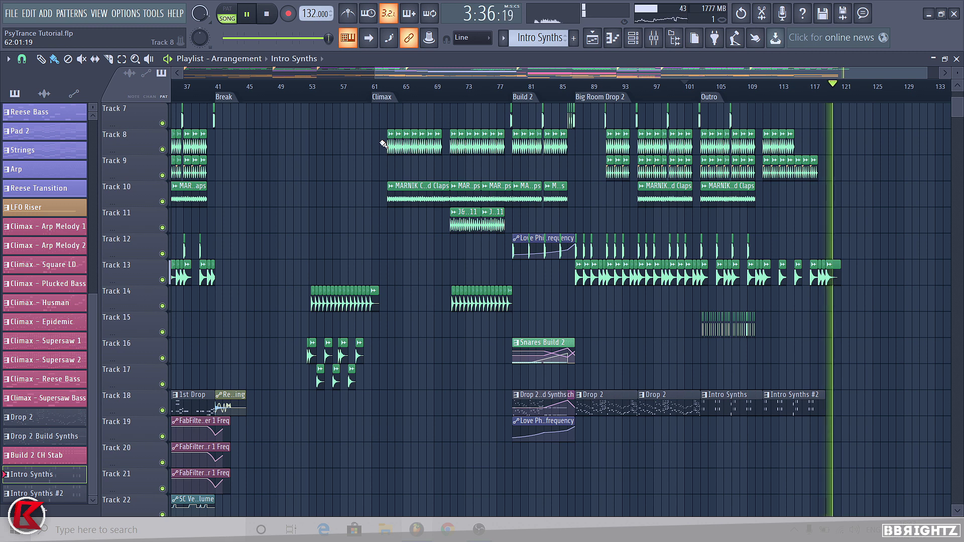
pyautogui.press('space')
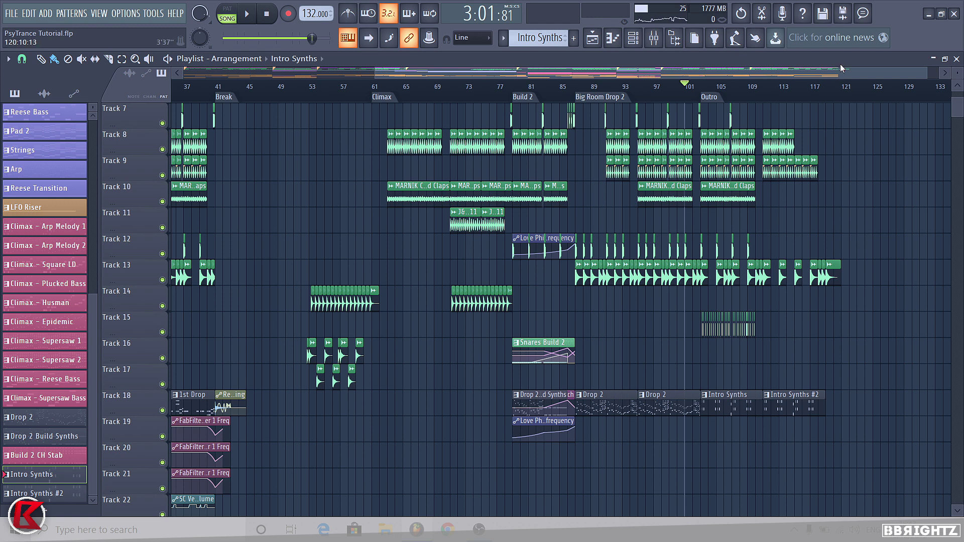
# Move the playback position to the end of the last clips to check the song's length, removing the stray Intro Synths clip from Track 9.
pyautogui.click(841, 90)
pyautogui.click(890, 172)
pyautogui.moveTo(838, 95); pyautogui.dragTo(844, 95)
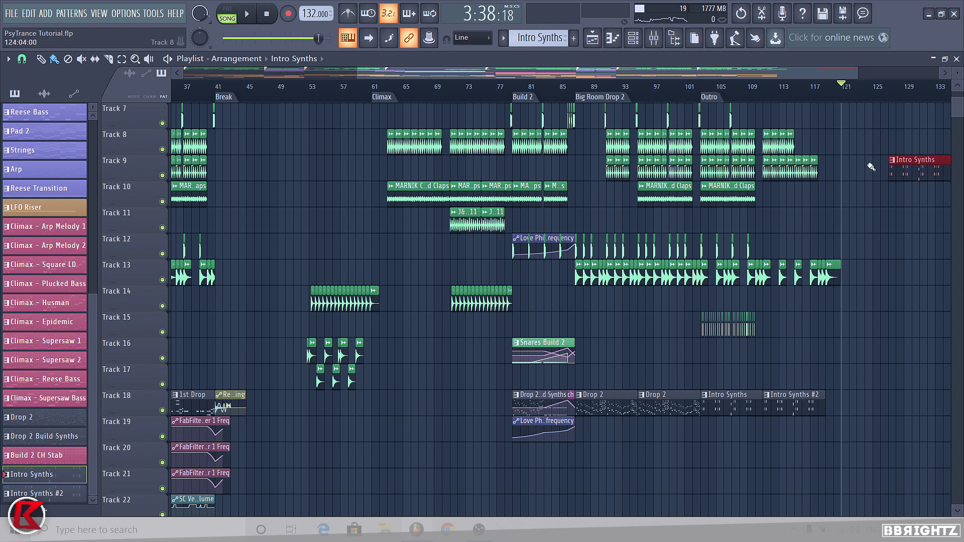
pyautogui.rightClick(896, 165)
pyautogui.scroll(-1, 442, 147)
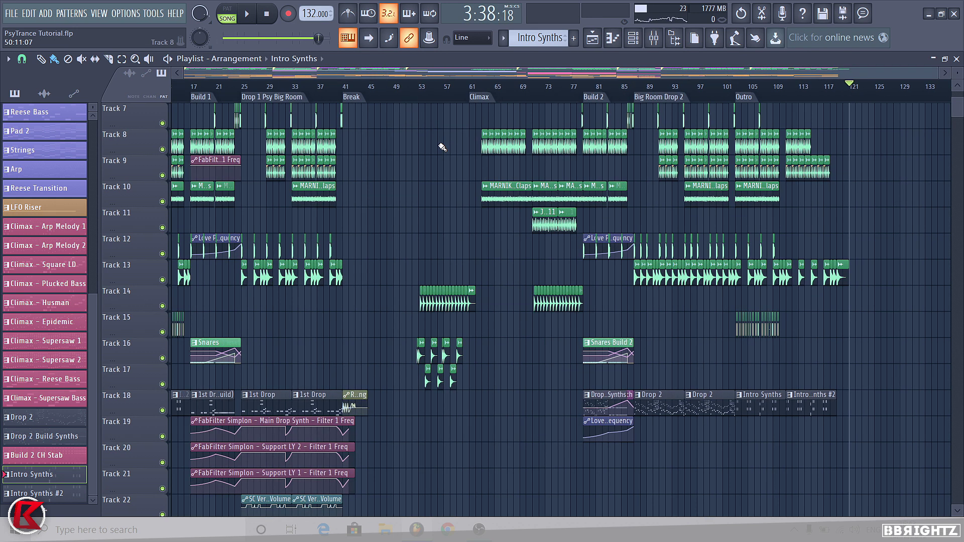
pyautogui.scroll(-1, 441, 146)
pyautogui.scroll(2, 441, 146)
pyautogui.scroll(-3, 442, 147)
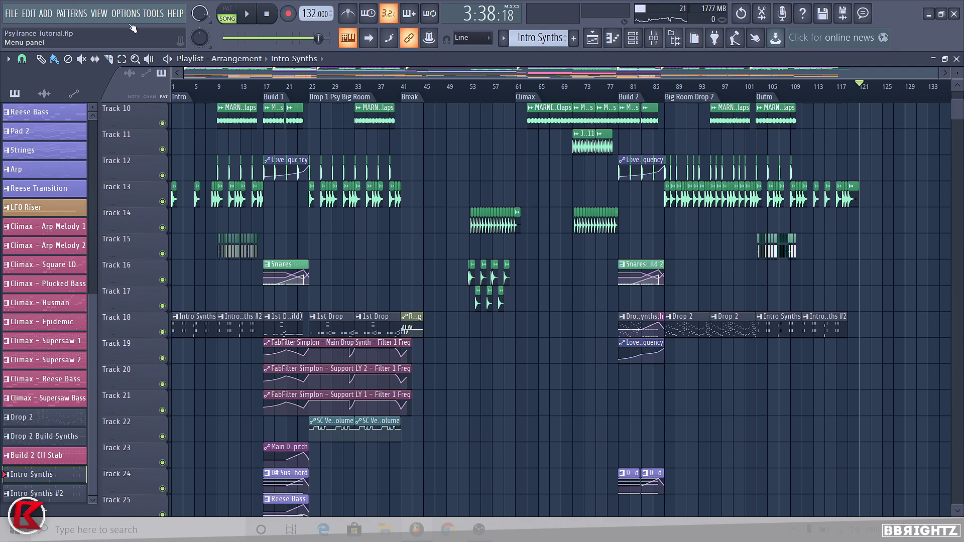
# Open the project info settings to check the working time and project statistics, and close them.
pyautogui.click(128, 14)
pyautogui.click(146, 120)
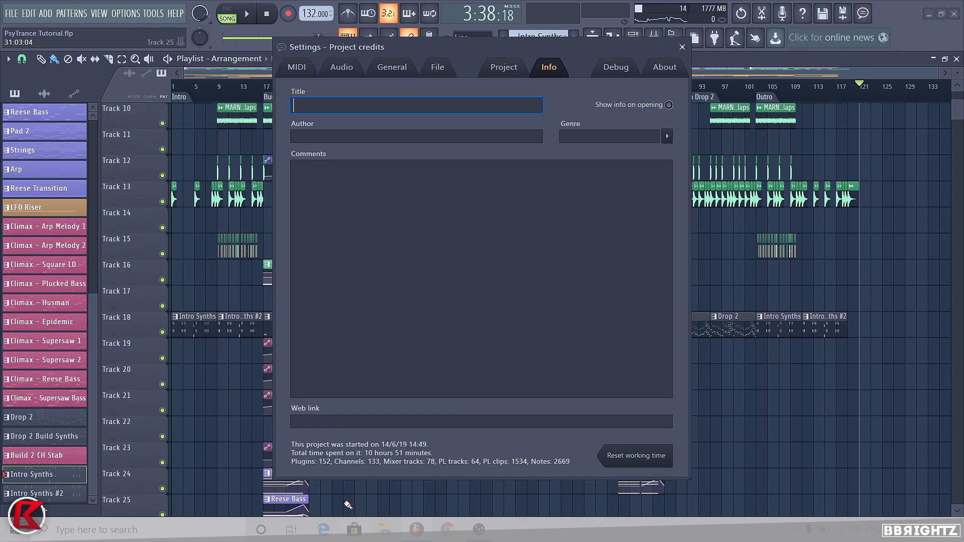
pyautogui.click(682, 46)
# Look over the Climax, Build 2 and FX tracks, highlighting the arrangement's clips, and return to Track 1.
pyautogui.scroll(-5, 399, 143)
pyautogui.scroll(-4, 399, 143)
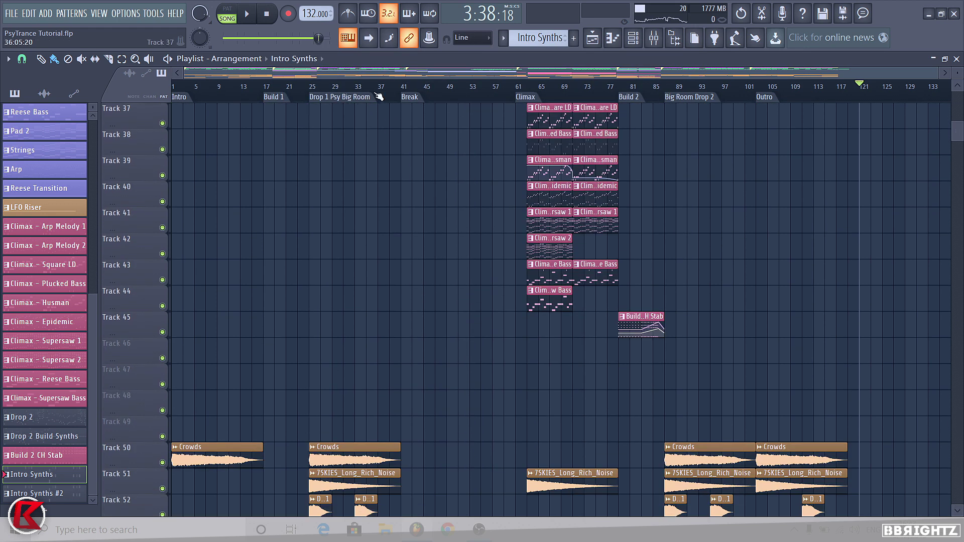
pyautogui.moveTo(771, 363); pyautogui.dragTo(1, 2)
pyautogui.keyDown('ctrl'); pyautogui.click(474, 250); pyautogui.keyUp('ctrl')
pyautogui.scroll(9, 473, 250)
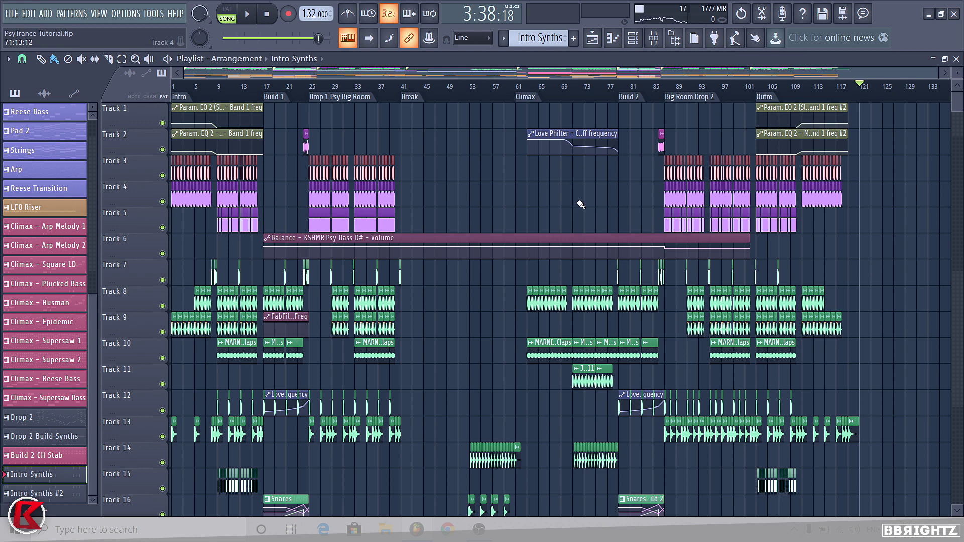
# Reset the playback position to the start of the song.
pyautogui.click(150, 16)
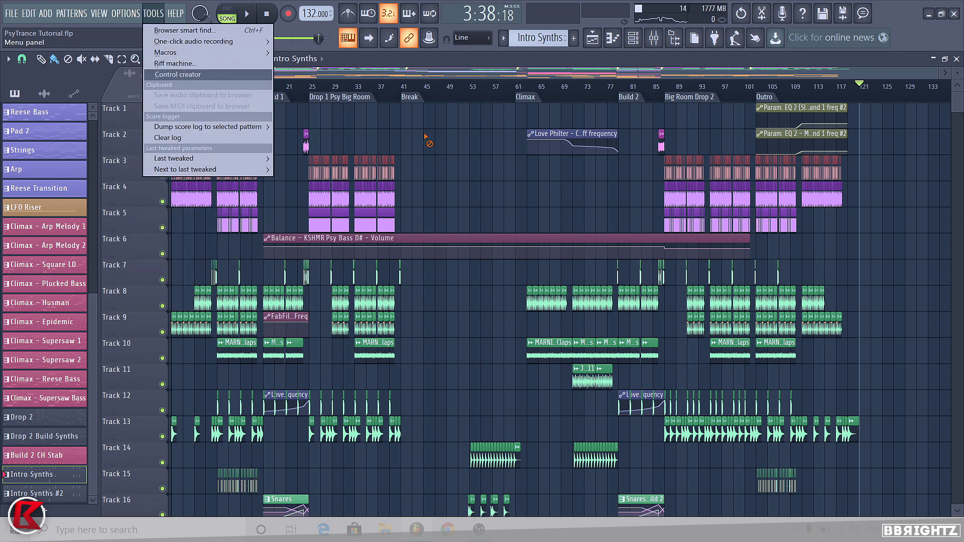
pyautogui.click(418, 134)
pyautogui.click(266, 14)
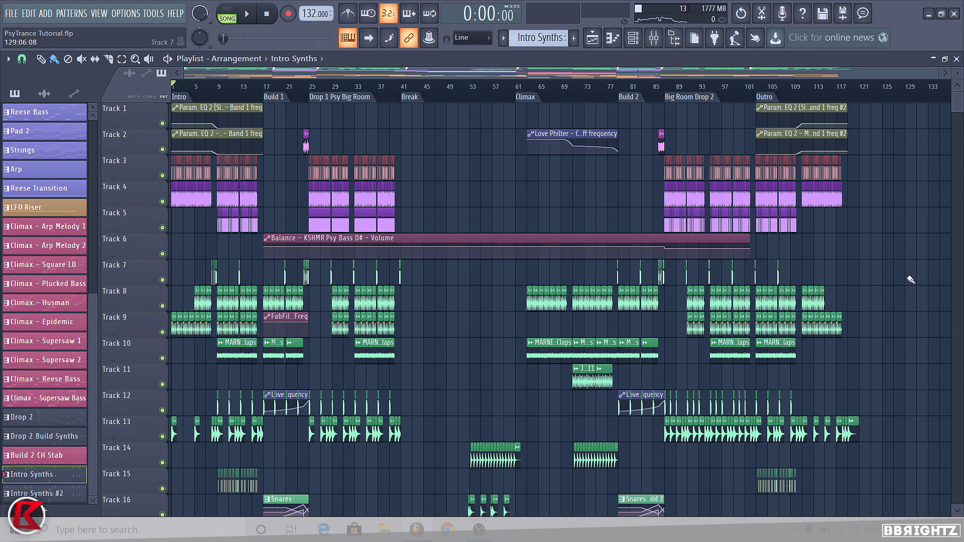
# Examine the complete arrangement from Track 1 down through the Climax patterns, highlighting the clips on the upper tracks.
pyautogui.scroll(-15, 866, 253)
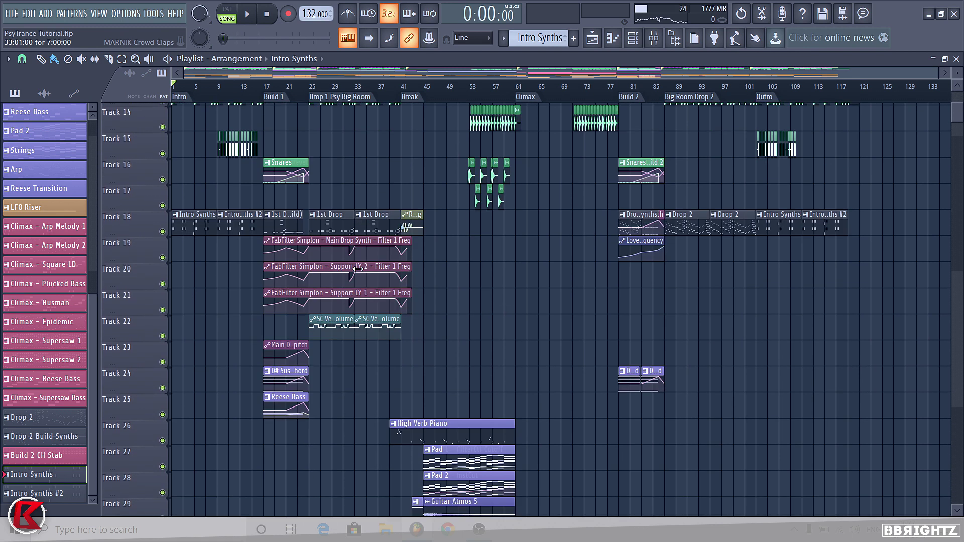
pyautogui.scroll(-13, 361, 275)
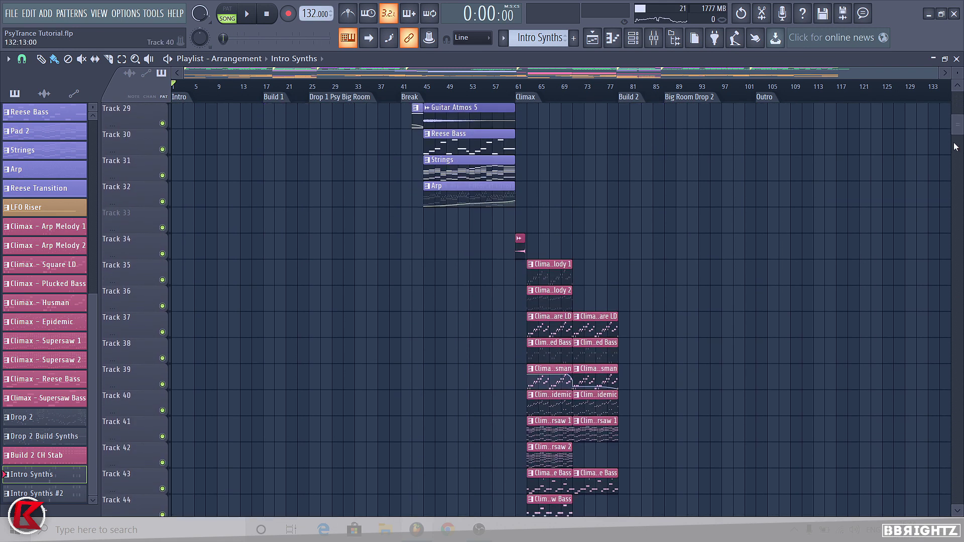
pyautogui.moveTo(959, 128); pyautogui.dragTo(958, 67)
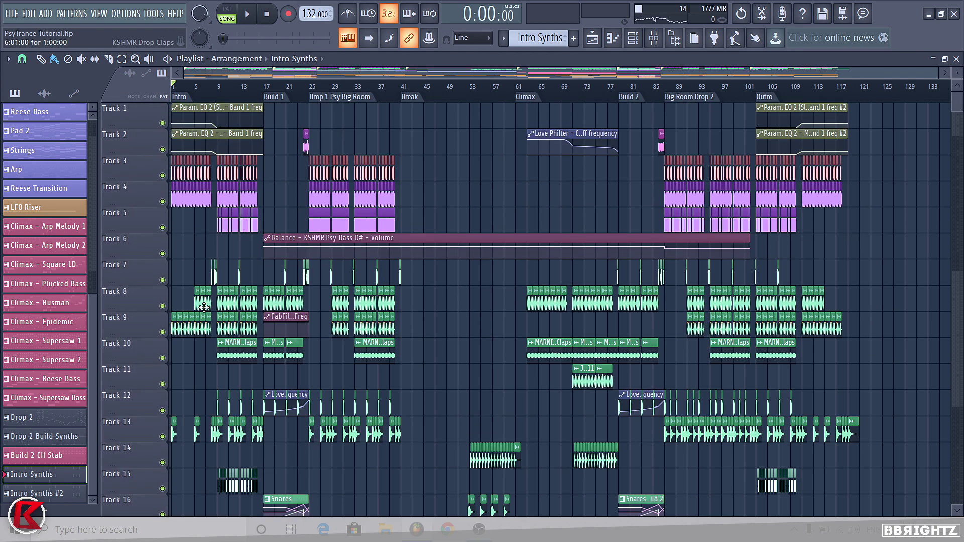
pyautogui.scroll(-1, 283, 263)
pyautogui.scroll(-2, 283, 264)
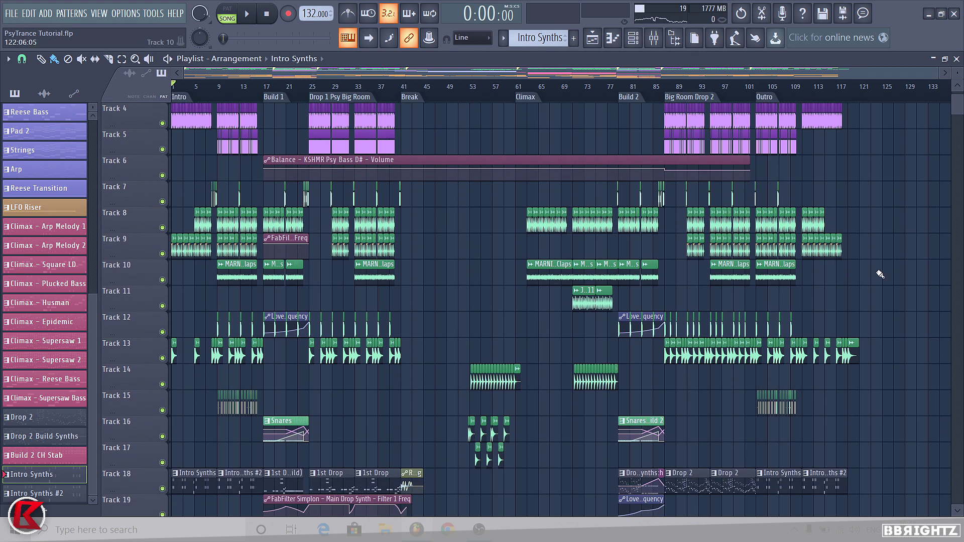
pyautogui.moveTo(880, 271); pyautogui.dragTo(25, 164)
pyautogui.keyDown('ctrl'); pyautogui.click(453, 247); pyautogui.keyUp('ctrl')
pyautogui.scroll(-6, 317, 292)
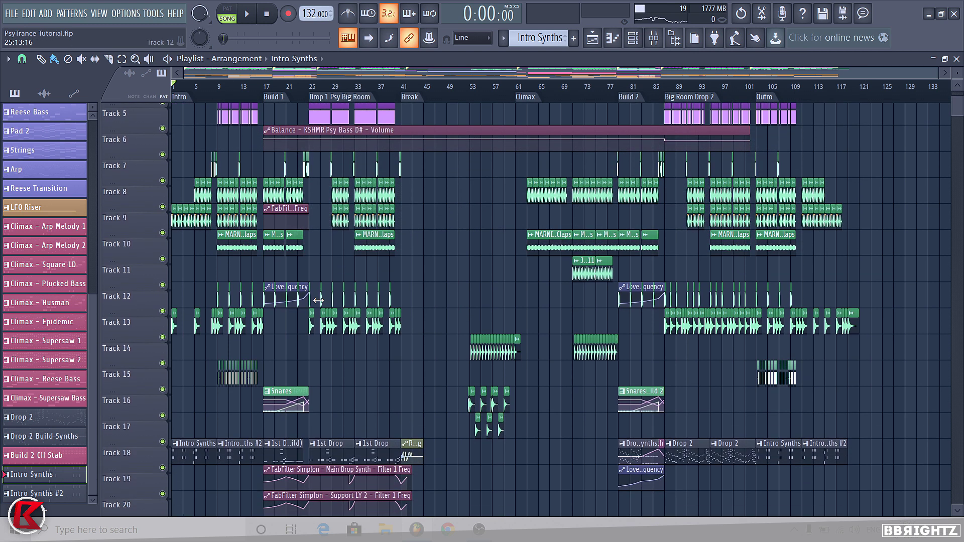
# Examine the arrangement from the Break and Climax tracks down to the FX and riser tracks, checking the Crowds sample's channel settings and closing them.
pyautogui.scroll(-20, 321, 295)
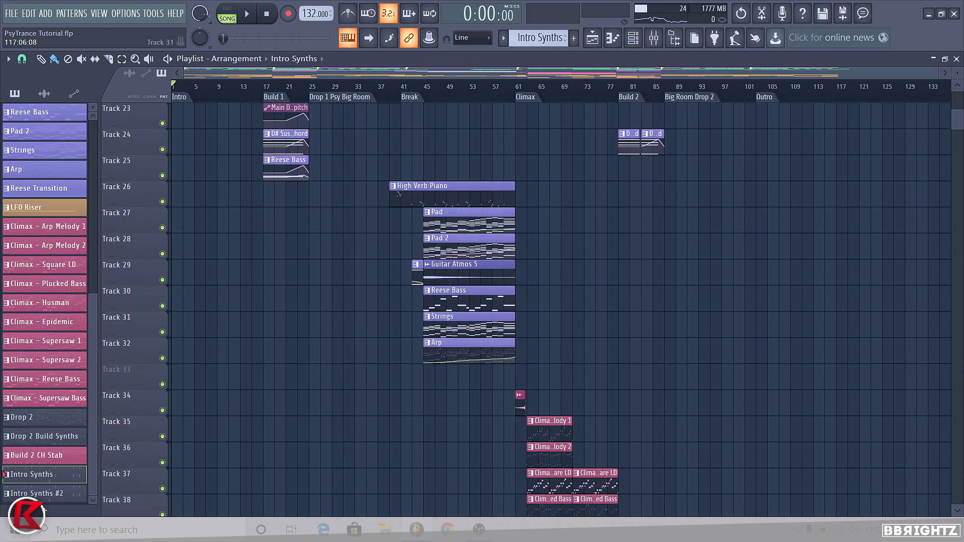
pyautogui.scroll(-12, 449, 241)
pyautogui.doubleClick(399, 112)
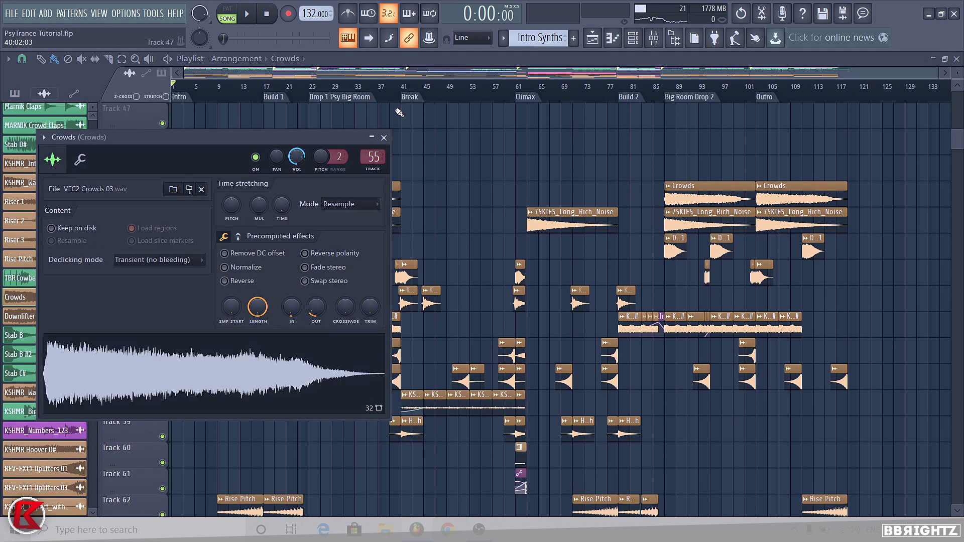
pyautogui.click(384, 137)
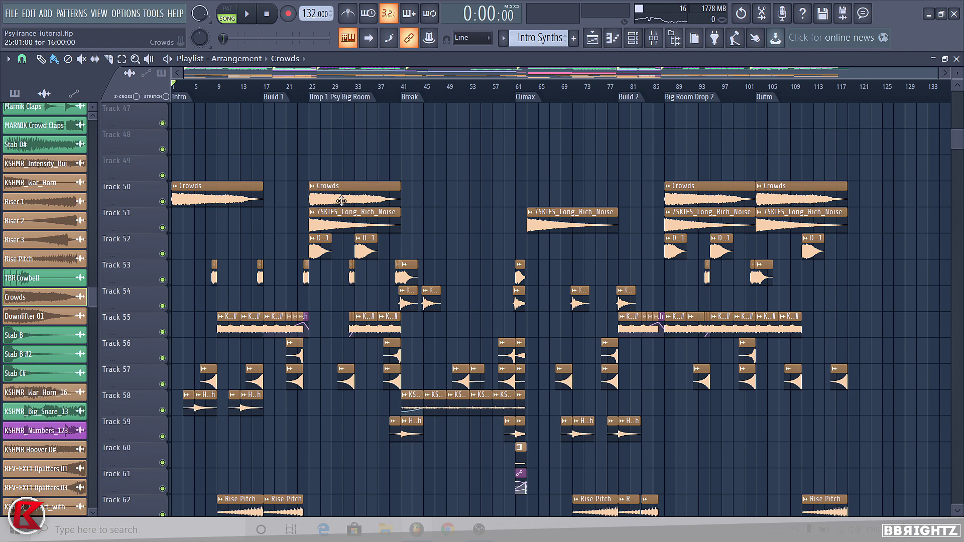
pyautogui.scroll(-10, 765, 217)
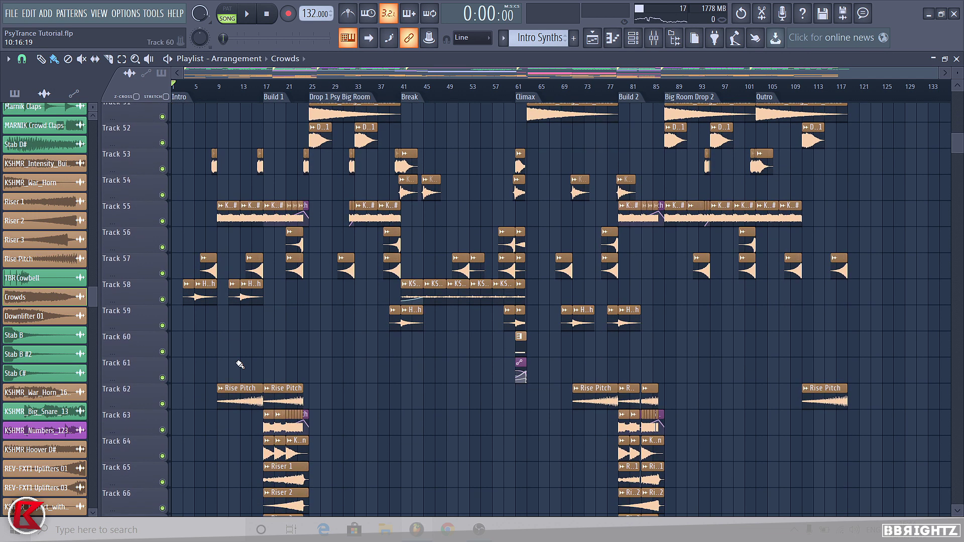
# Return to Track 1, make Intro Synths the active pattern and select every clip in the arrangement.
pyautogui.scroll(20, 559, 309)
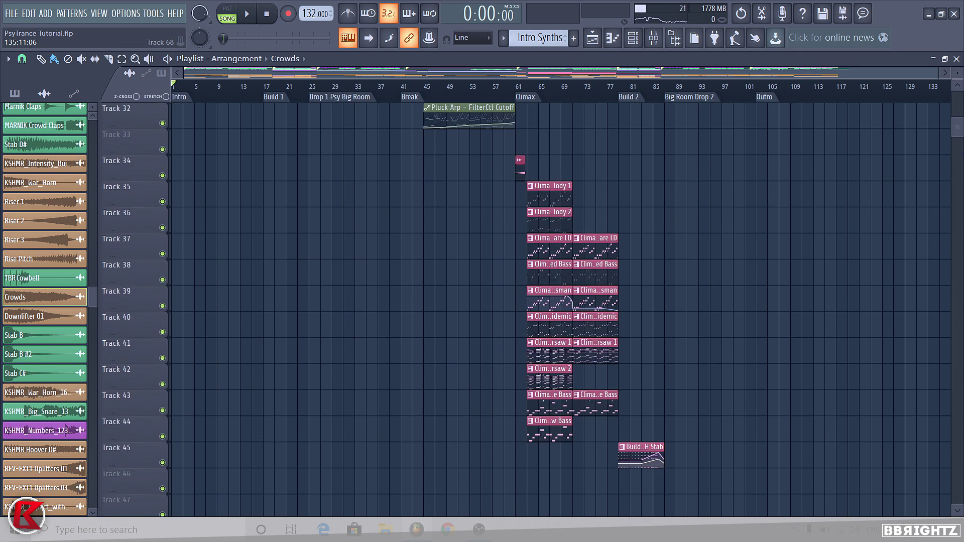
pyautogui.moveTo(959, 129); pyautogui.dragTo(959, 99)
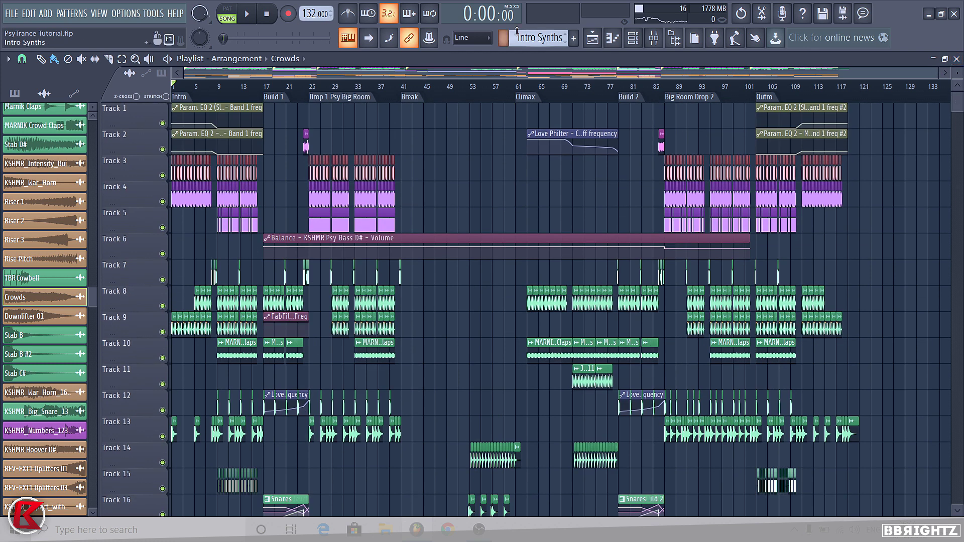
pyautogui.click(532, 37)
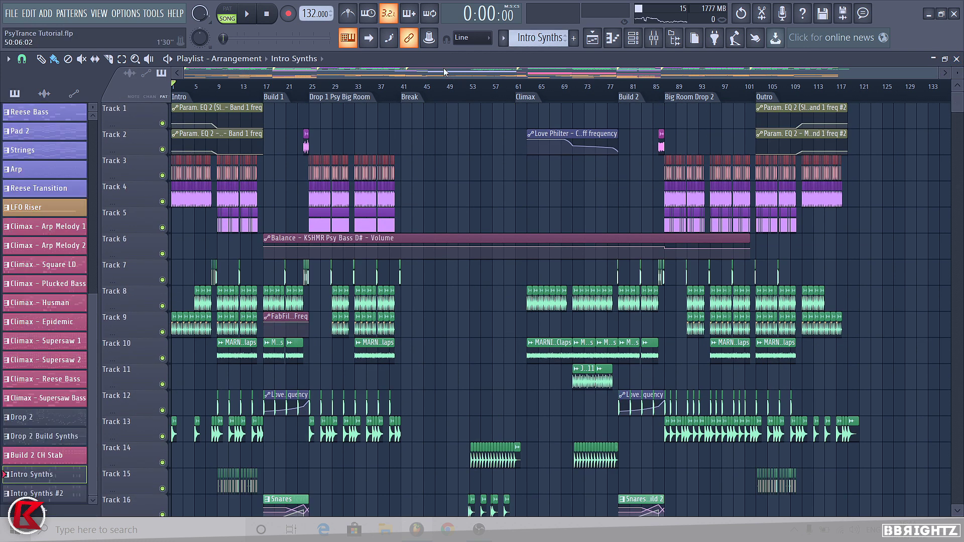
pyautogui.hotkey('ctrl', 'a')
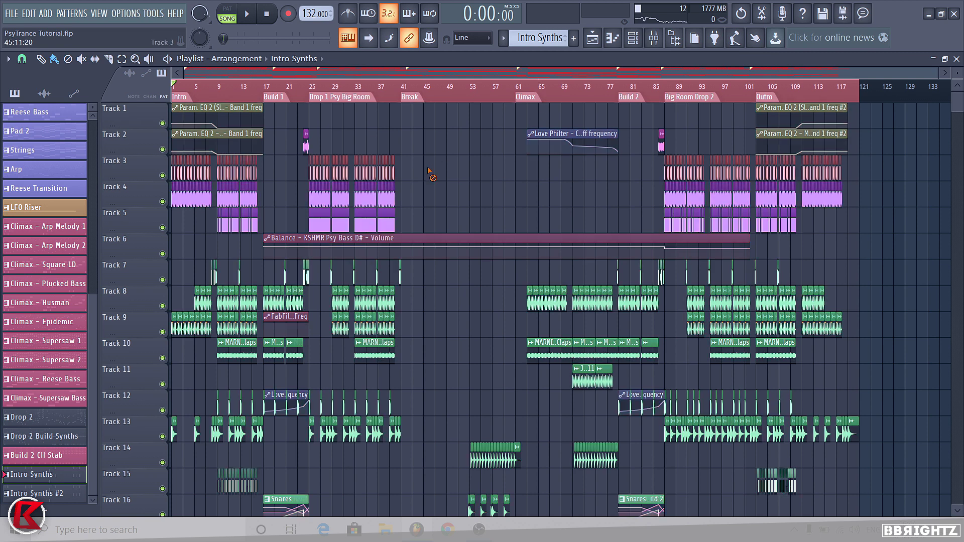